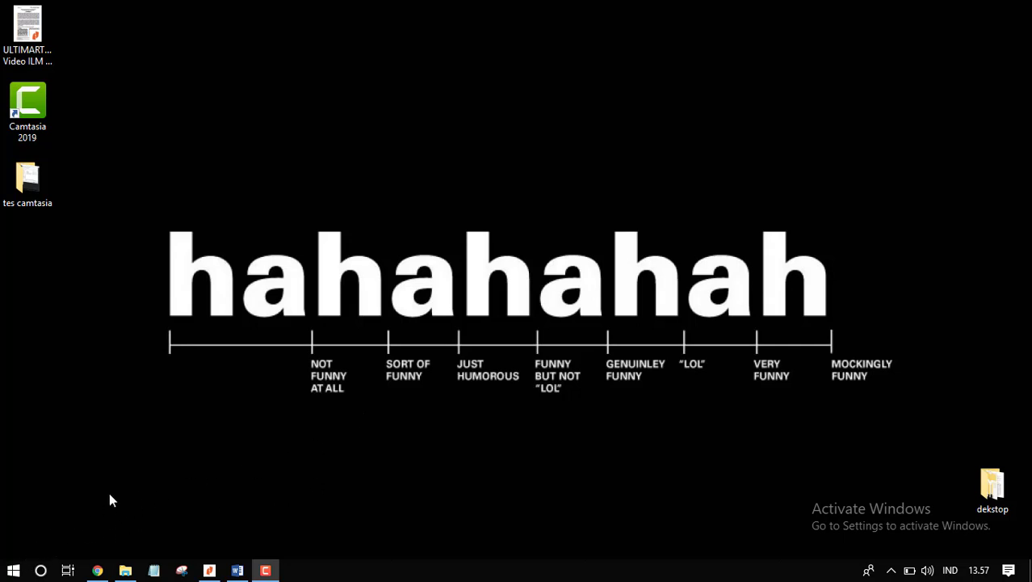
# Step: Launch Adobe Premiere Pro and start a new project named "editing multicam talkshow"
pyautogui.click(13, 570)
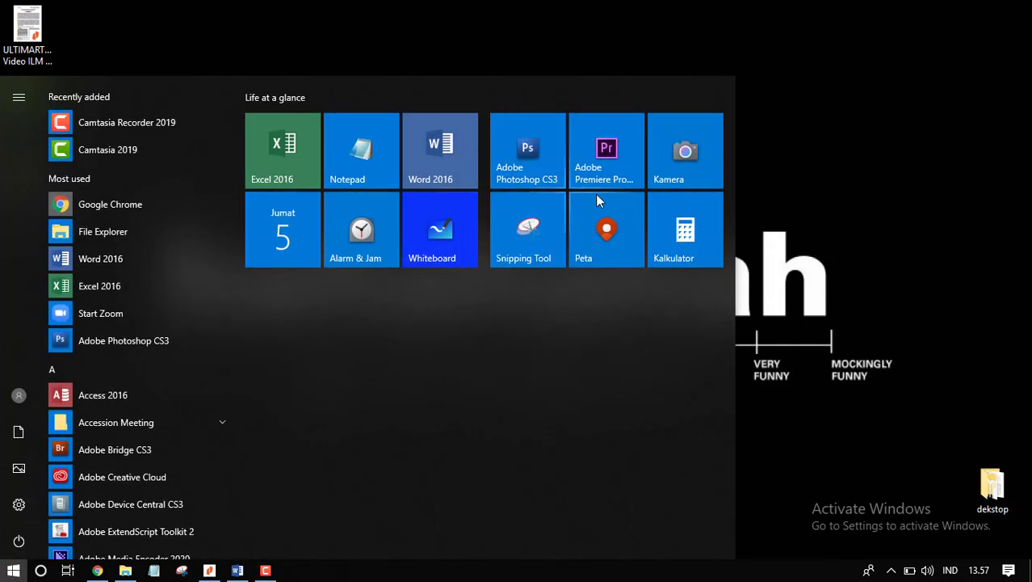
pyautogui.click(608, 163)
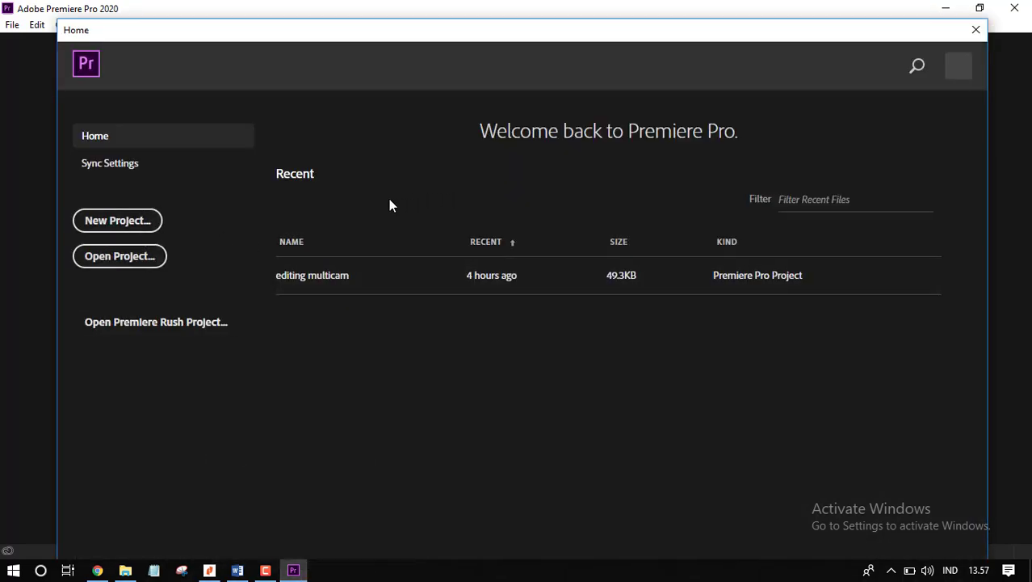
pyautogui.click(134, 223)
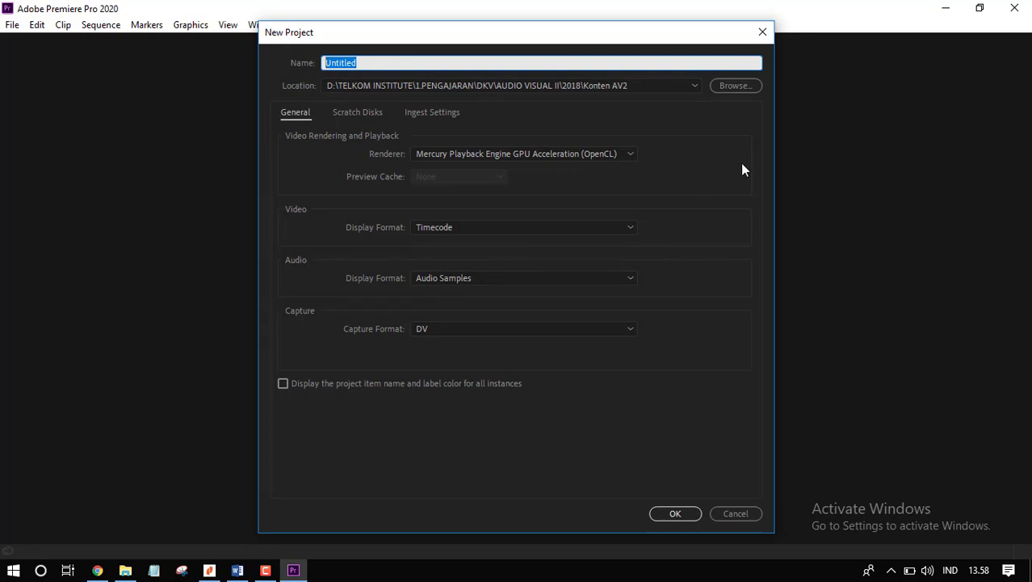
pyautogui.write('editing multik')
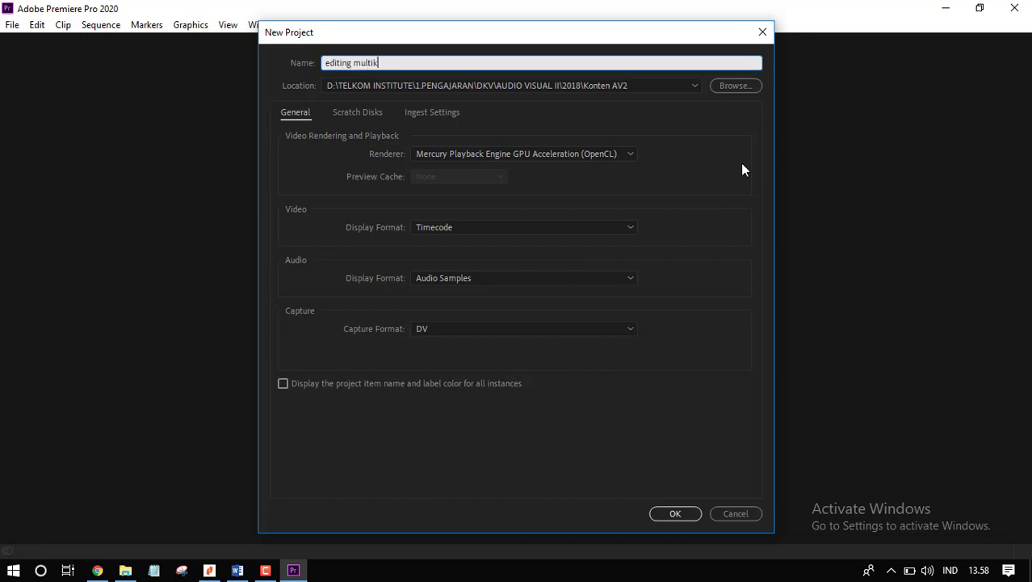
pyautogui.press('BackSpace')
pyautogui.write('c')
pyautogui.press('BackSpace')
pyautogui.write('cam talkshow')
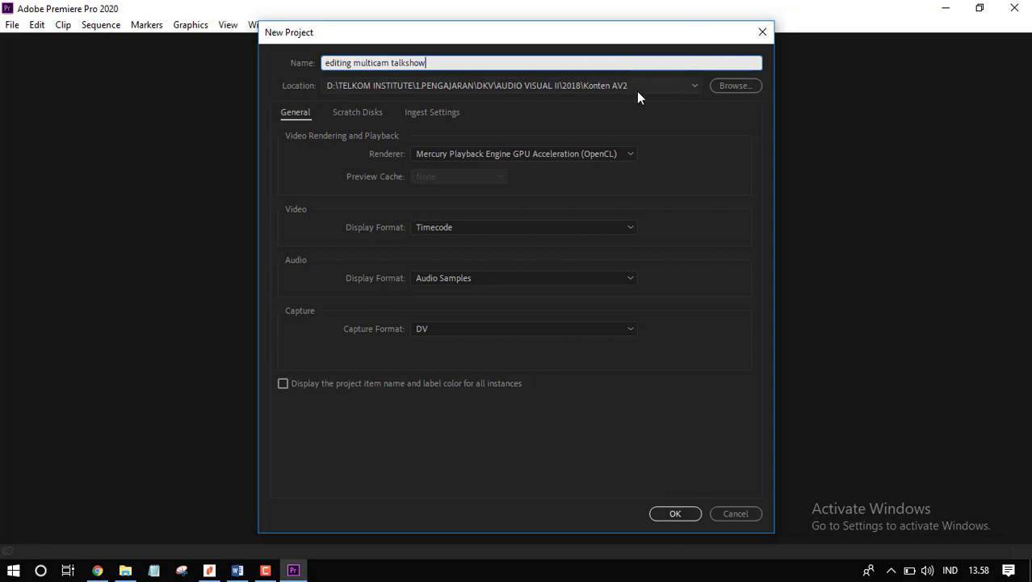
# Step: Create a folder named talkshow inside Konten AV2 and choose it as the new project's location
pyautogui.click(716, 87)
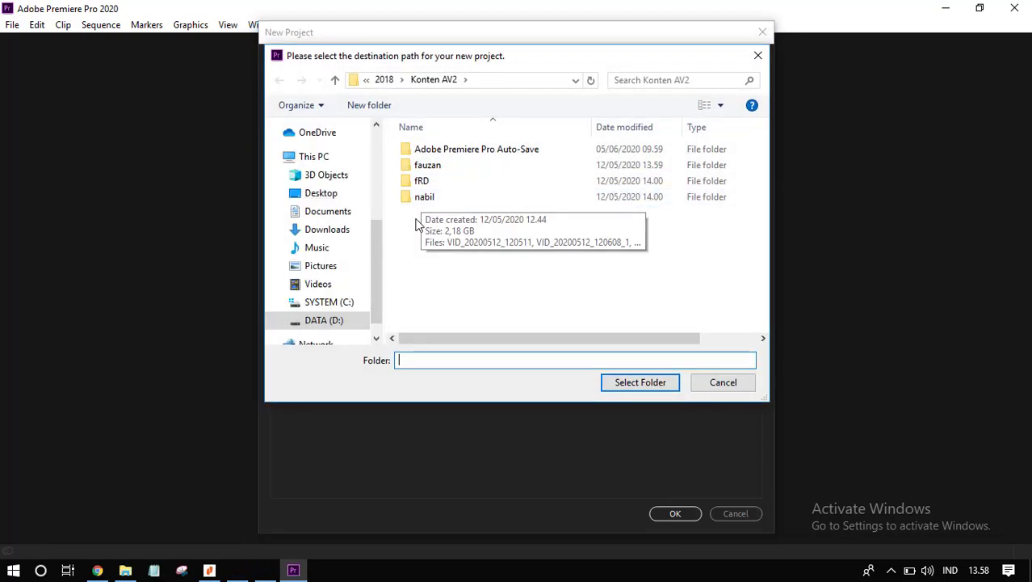
pyautogui.moveTo(374, 252); pyautogui.dragTo(387, 278)
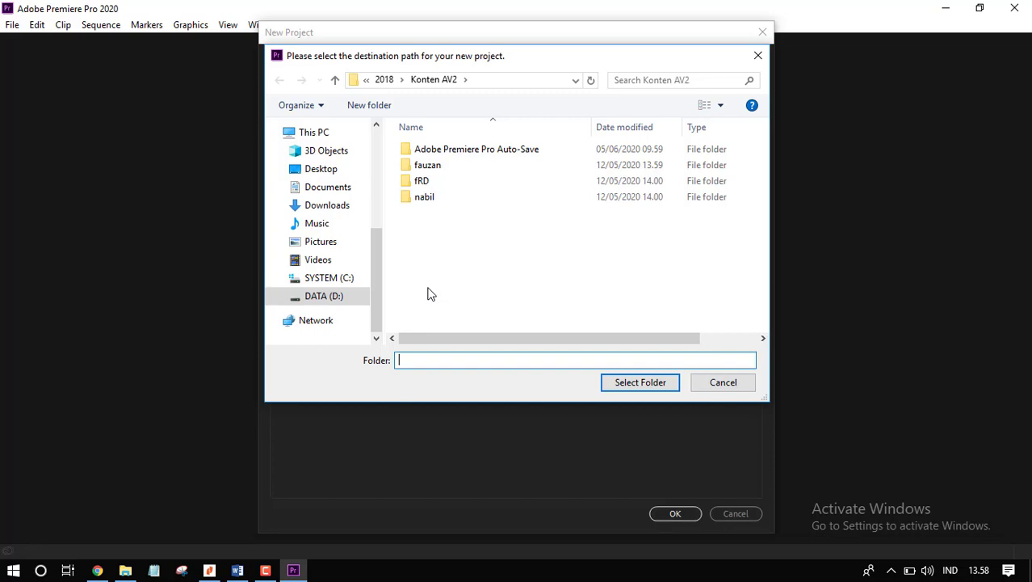
pyautogui.rightClick(482, 244)
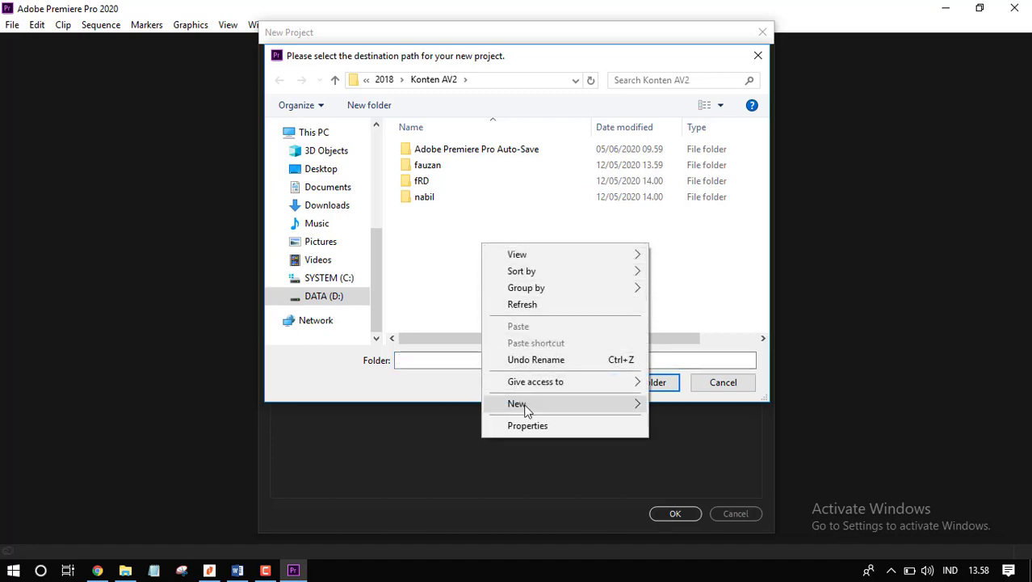
pyautogui.moveTo(527, 405)
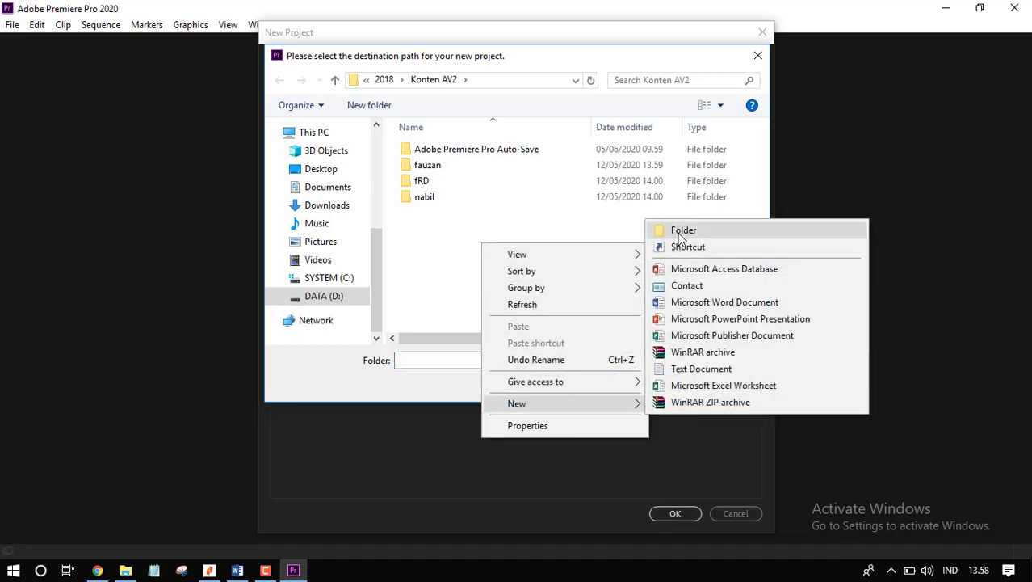
pyautogui.click(683, 230)
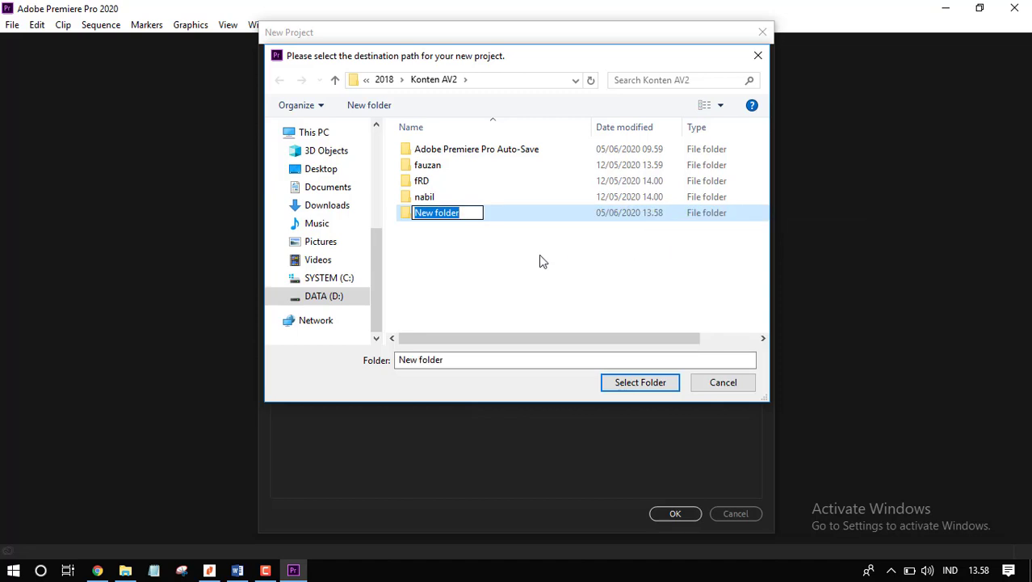
pyautogui.write('talksh')
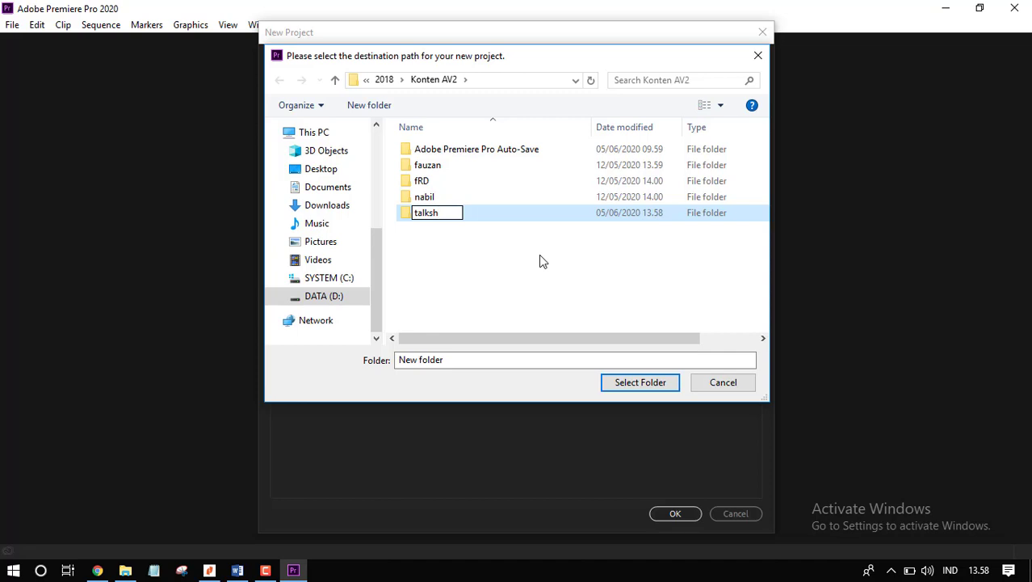
pyautogui.write('ow')
pyautogui.press('Return')
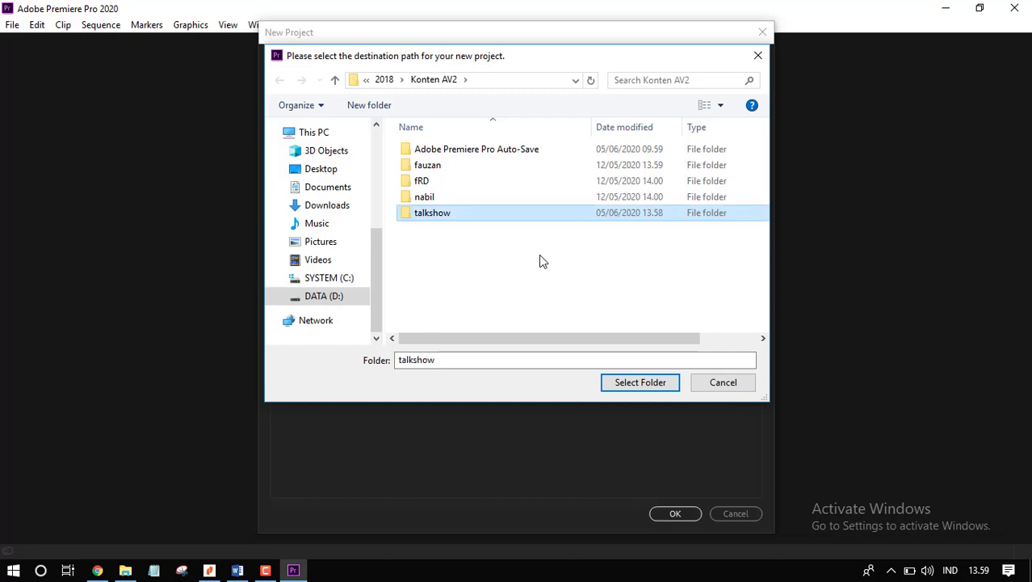
pyautogui.press('Return')
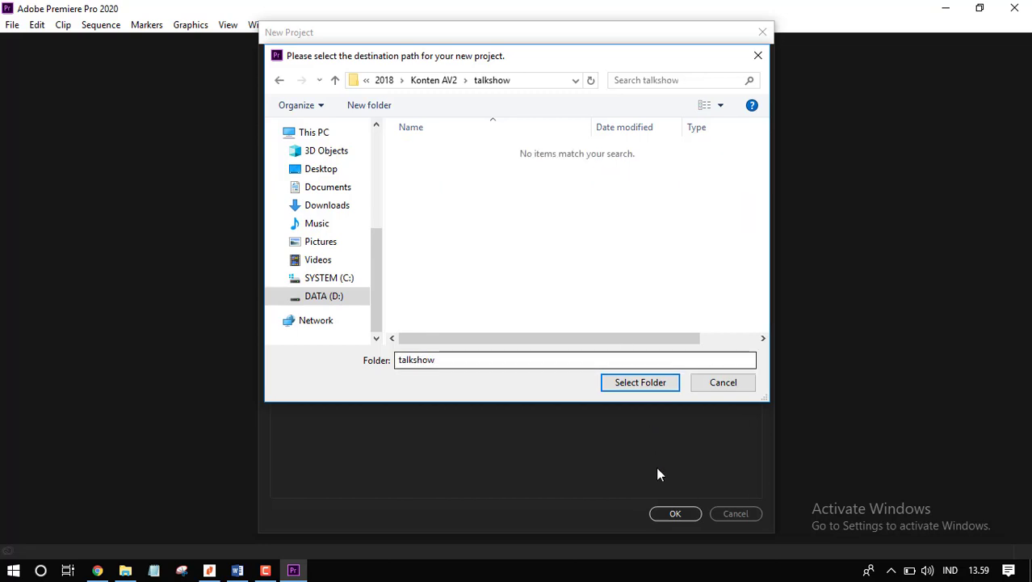
pyautogui.click(645, 383)
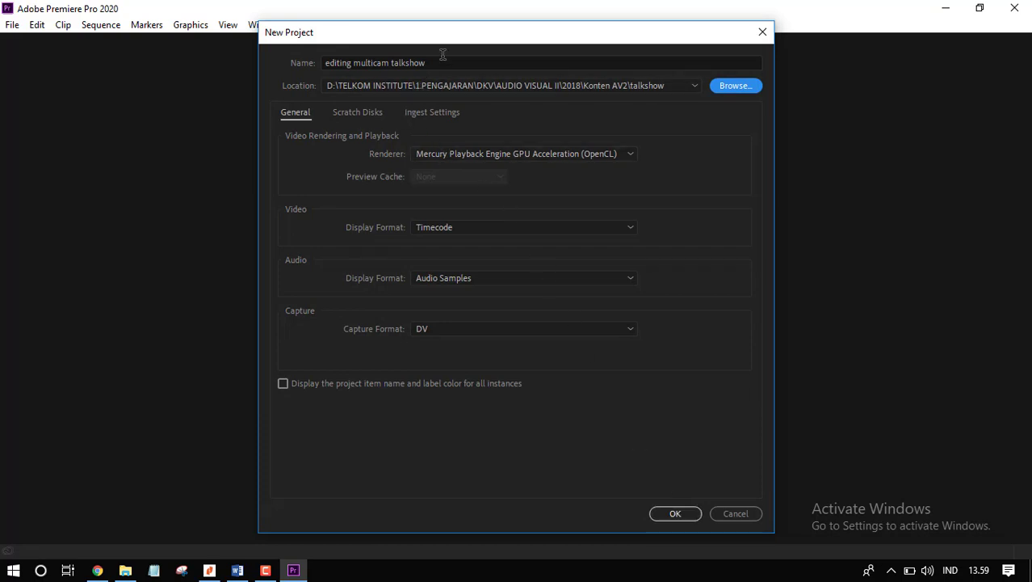
# Step: Check the project's name and location, then create the project with the default general settings
pyautogui.moveTo(436, 63); pyautogui.dragTo(325, 64)
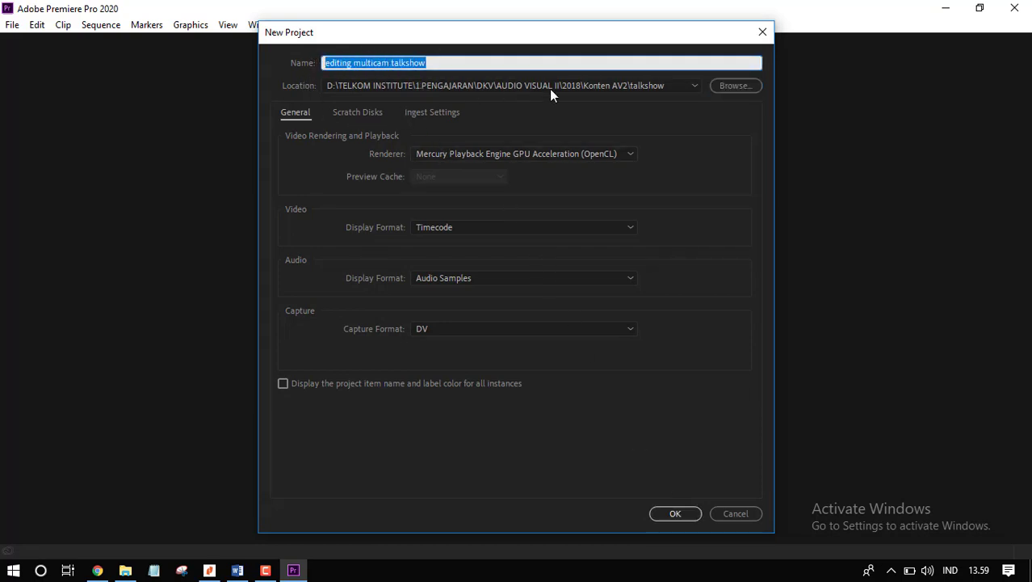
pyautogui.click(521, 85)
pyautogui.click(521, 102)
pyautogui.click(675, 514)
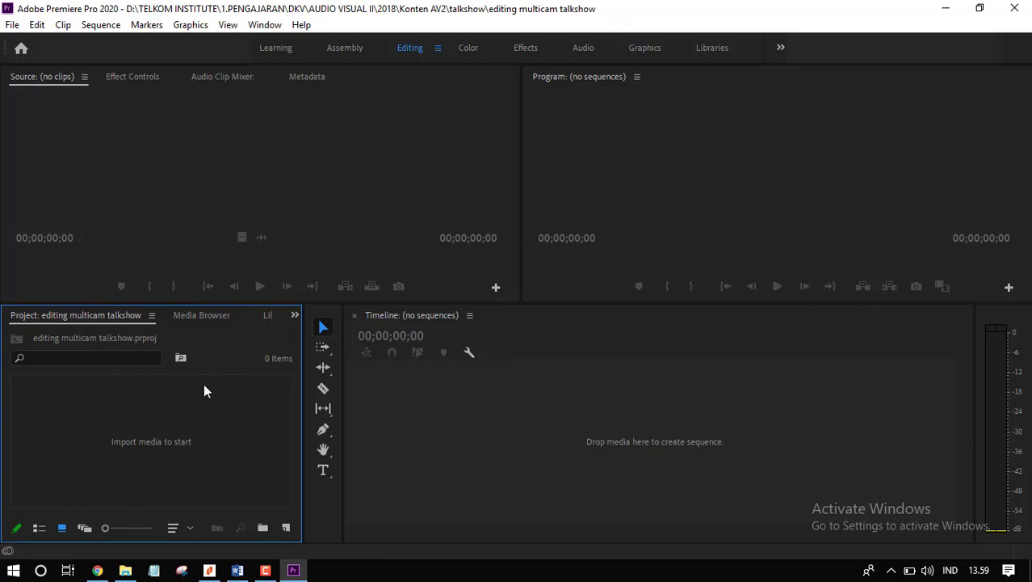
# Step: Switch to File Explorer and open TELKOM INSTITUTE\1.PENGAJARAN\DKV\AUDIO VISUAL II\2018\Konten AV2
pyautogui.click(125, 570)
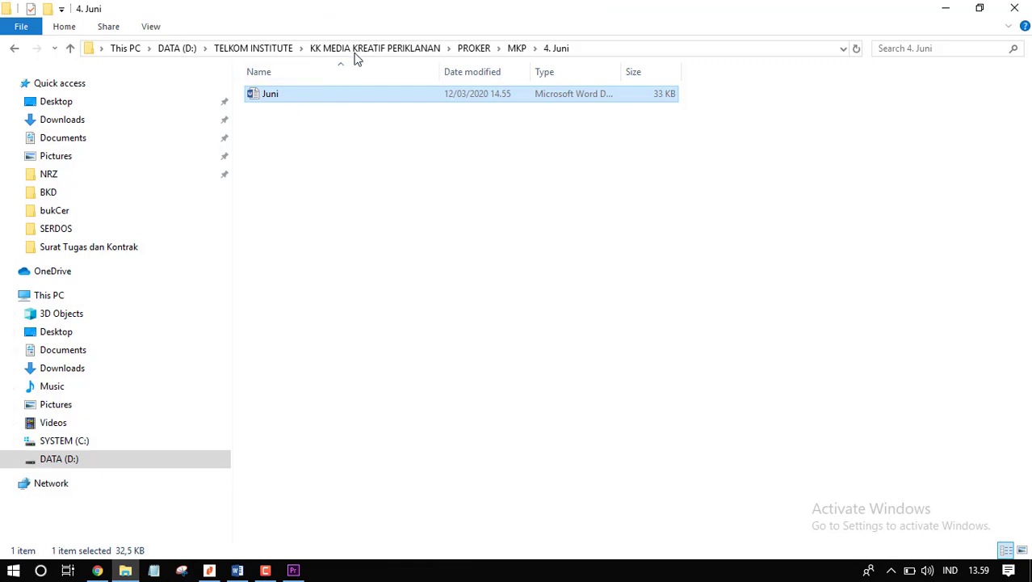
pyautogui.click(268, 49)
pyautogui.doubleClick(291, 94)
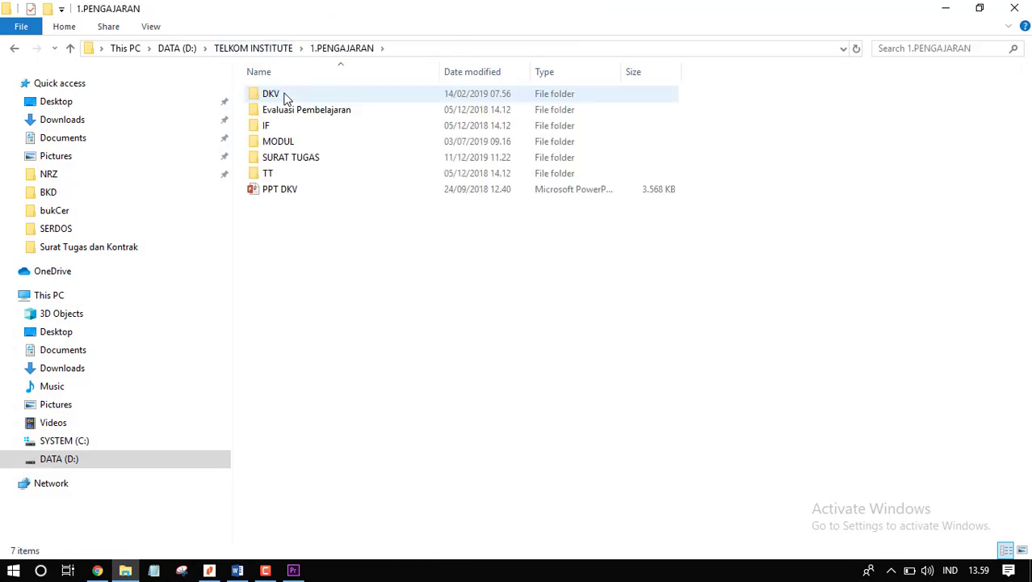
pyautogui.doubleClick(284, 95)
pyautogui.click(295, 95)
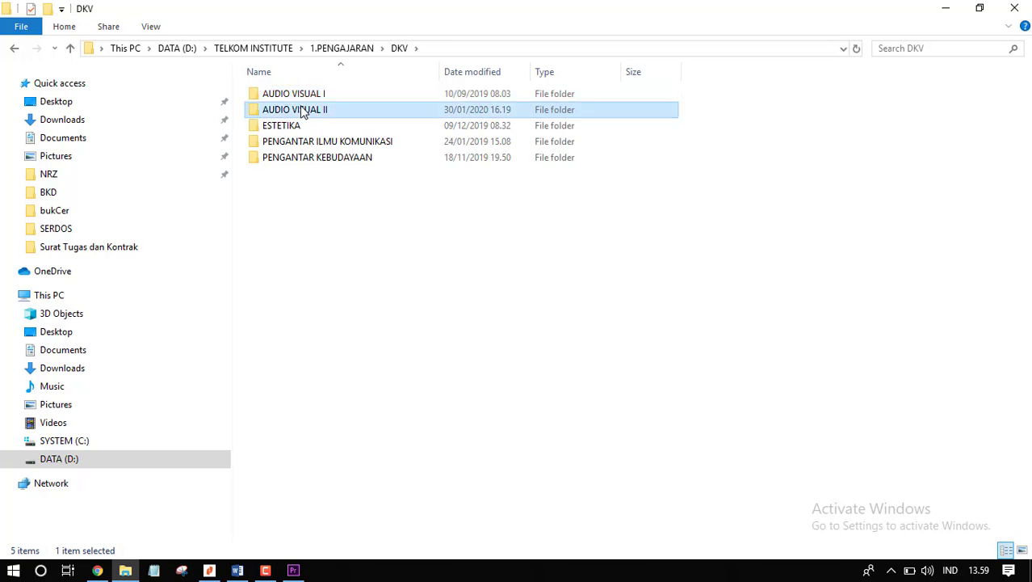
pyautogui.doubleClick(300, 109)
pyautogui.doubleClick(288, 113)
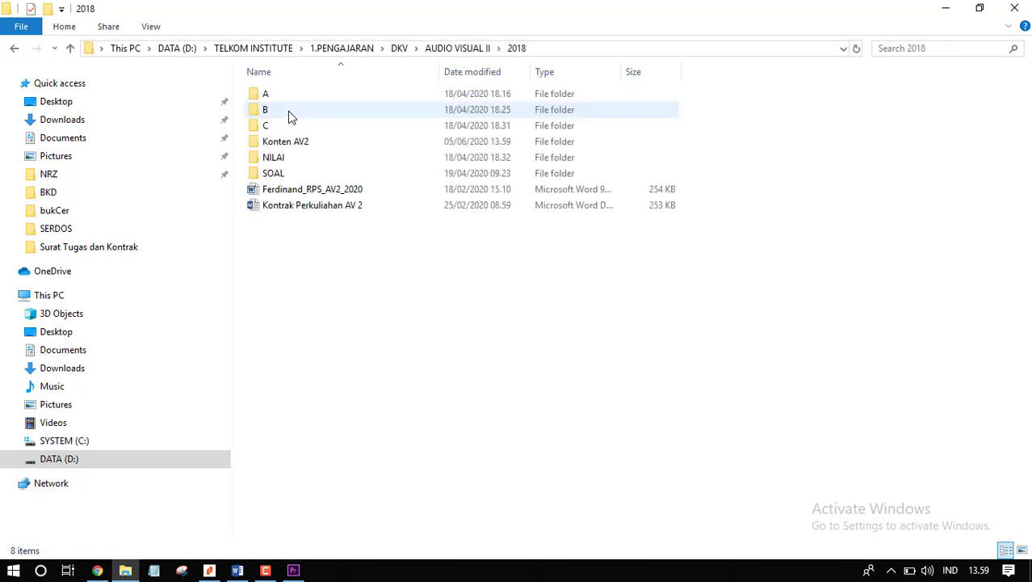
pyautogui.click(294, 145)
pyautogui.doubleClick(291, 143)
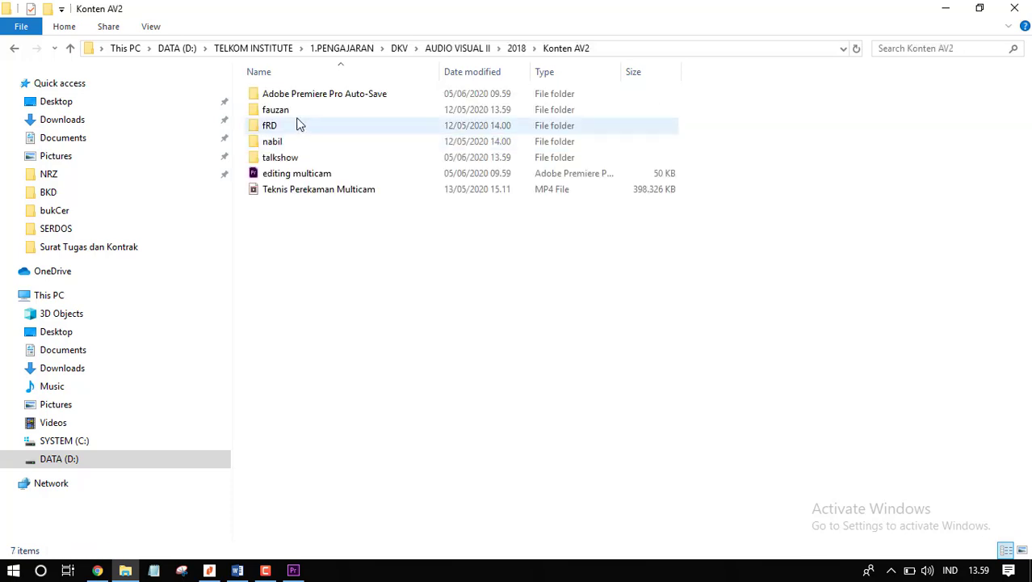
# Step: Open the footage folder directly below Adobe Premiere Pro Auto-Save and import VIDEO0013 into the Premiere Pro project
pyautogui.click(291, 127)
pyautogui.click(307, 111)
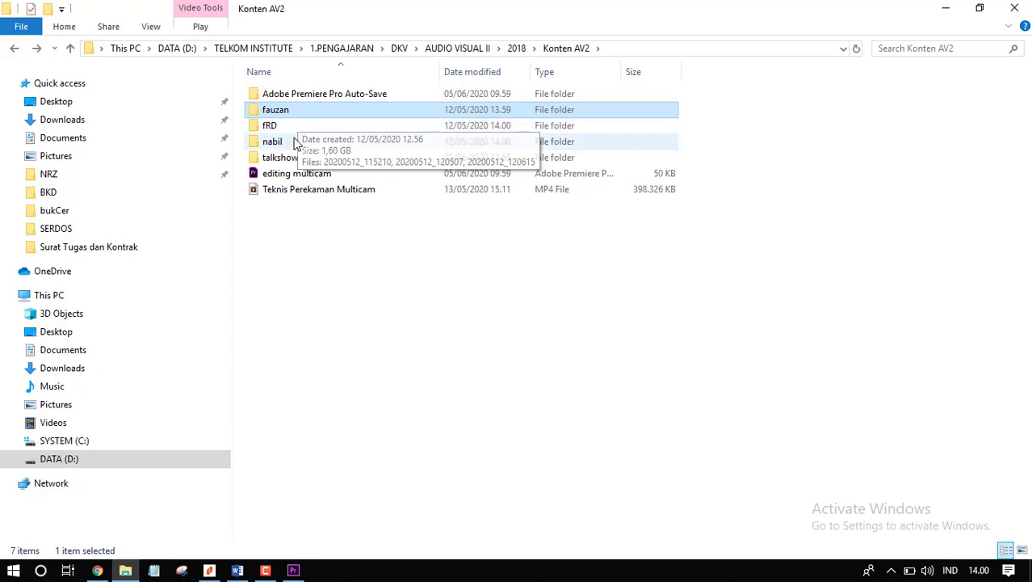
pyautogui.doubleClick(303, 113)
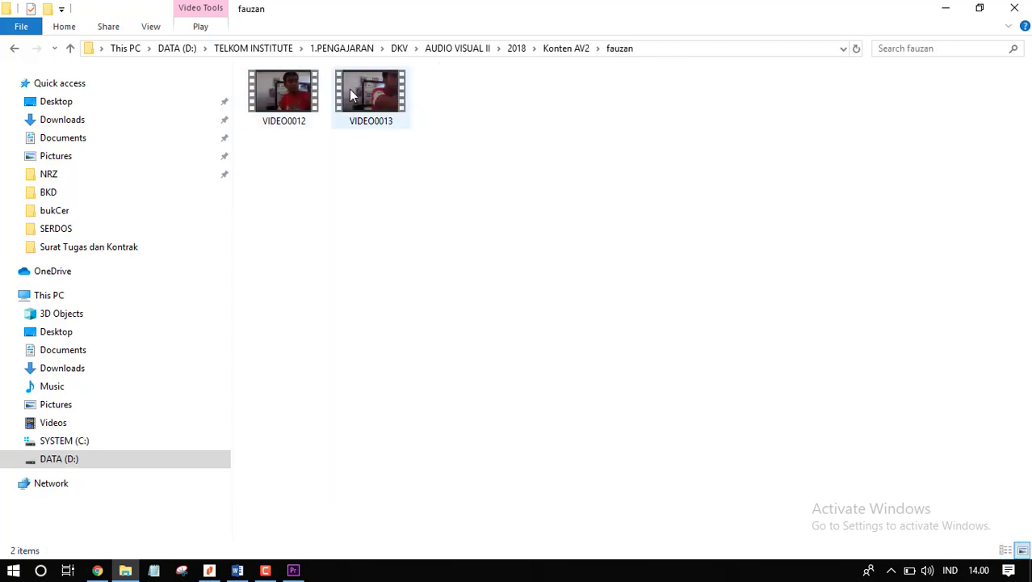
pyautogui.moveTo(369, 94); pyautogui.dragTo(237, 433)
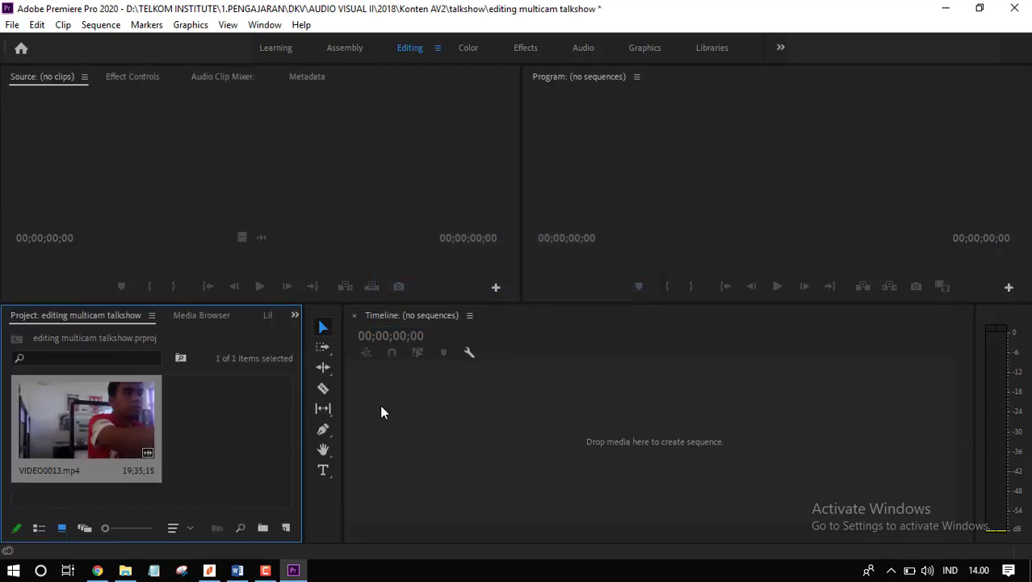
# Step: Rename the imported VIDEO0013.mp4 clip as 1 in the project
pyautogui.click(53, 469)
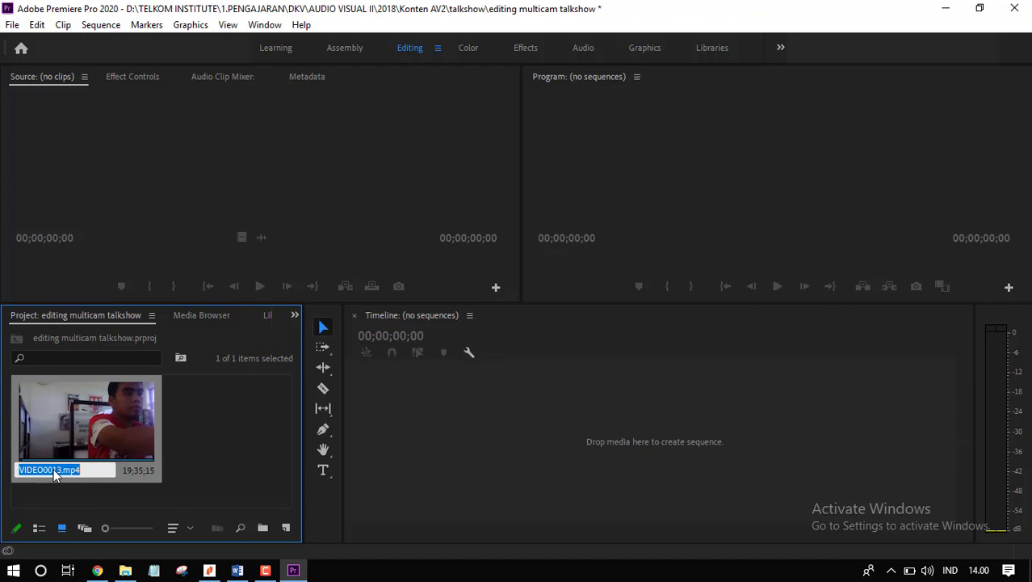
pyautogui.write('1')
pyautogui.click(98, 489)
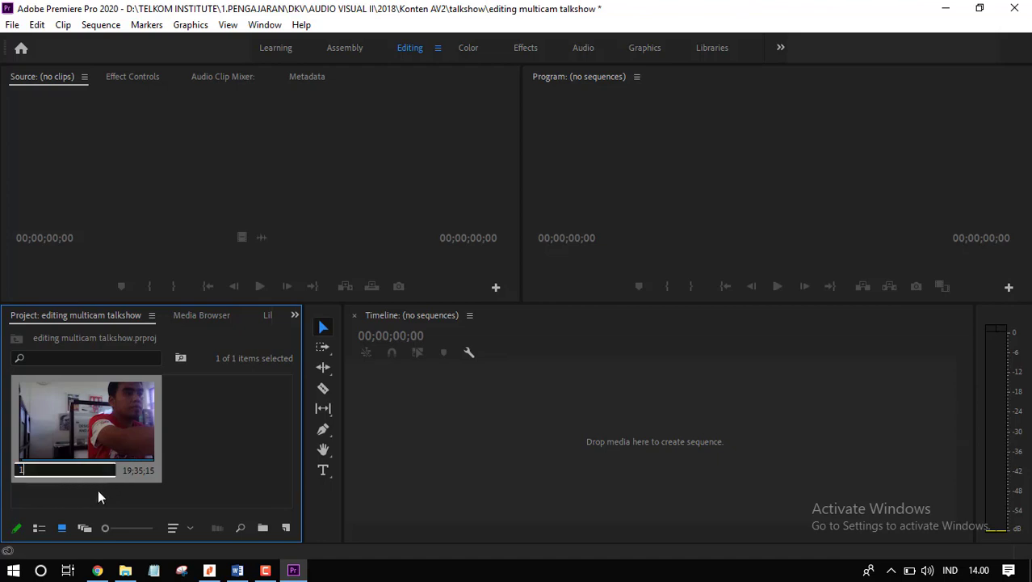
# Step: Switch to File Explorer, open the fRD folder in Konten AV2 and import 20200512_120615 into the Premiere Pro project
pyautogui.click(127, 572)
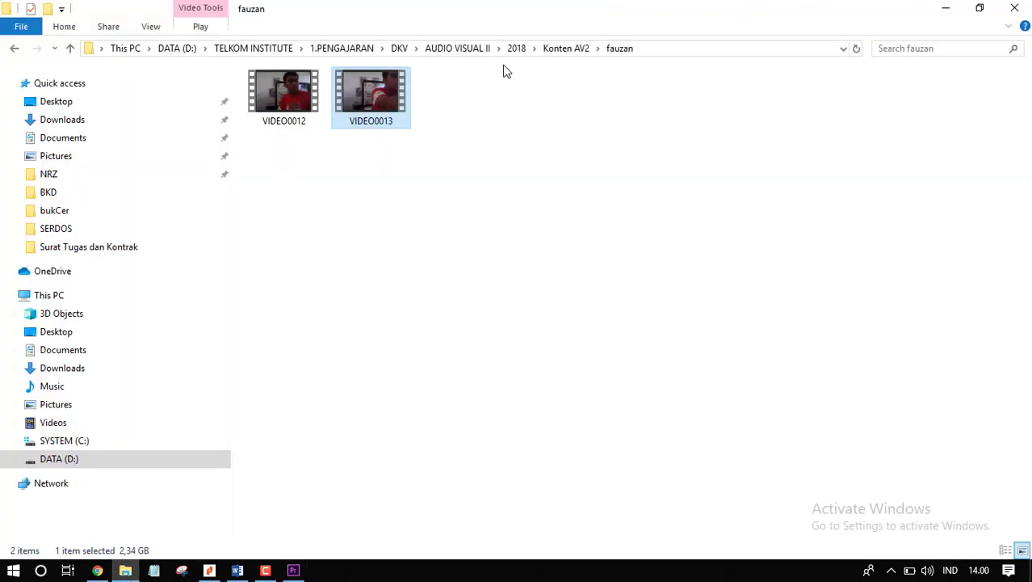
pyautogui.click(554, 48)
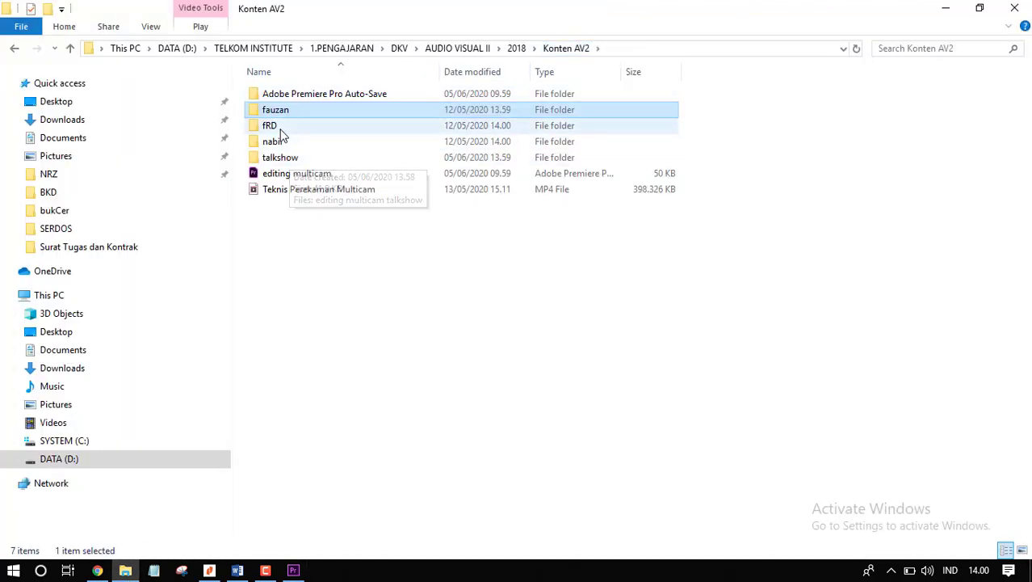
pyautogui.doubleClick(281, 125)
pyautogui.click(446, 121)
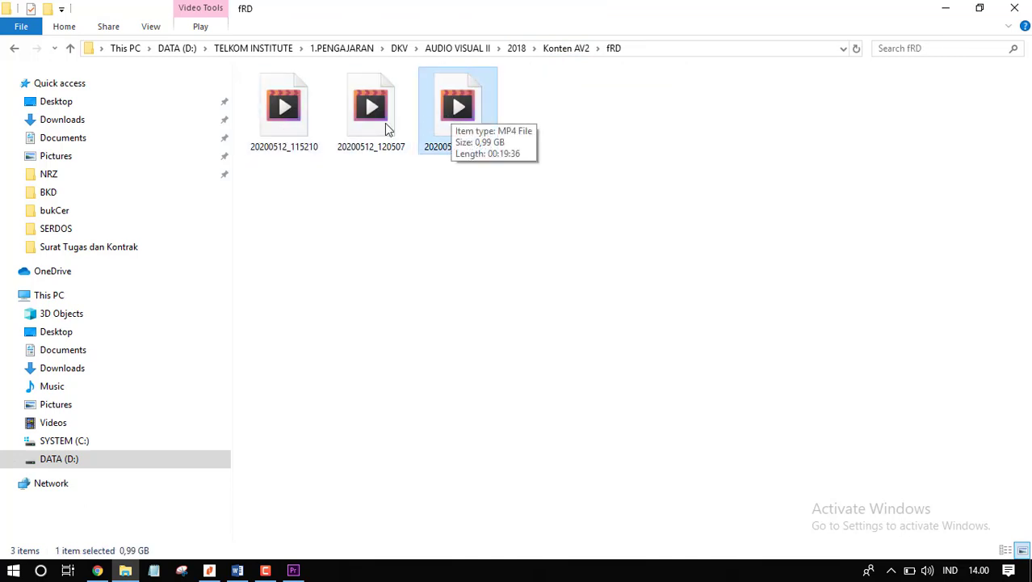
pyautogui.moveTo(364, 126)
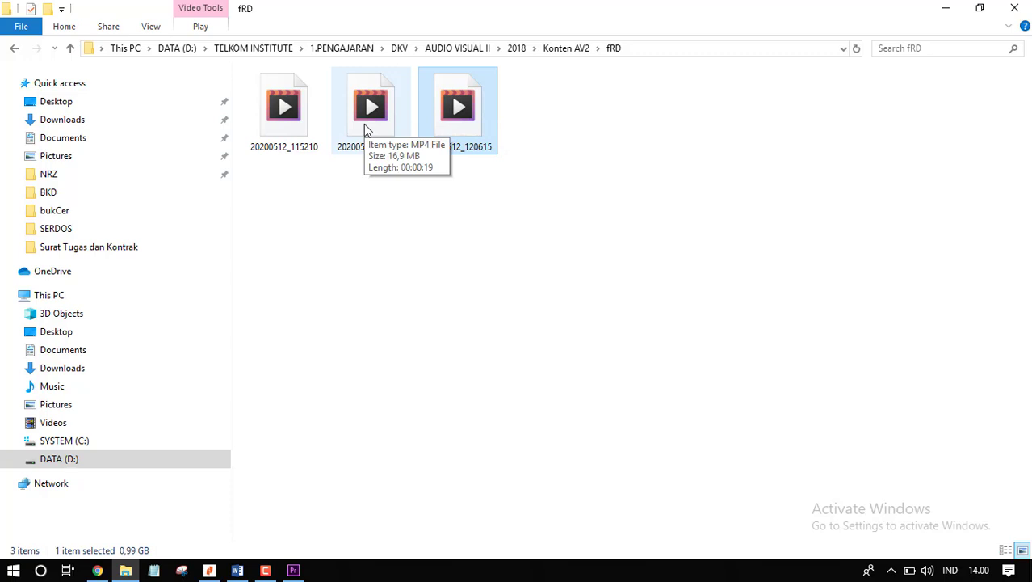
pyautogui.moveTo(452, 138); pyautogui.dragTo(229, 451)
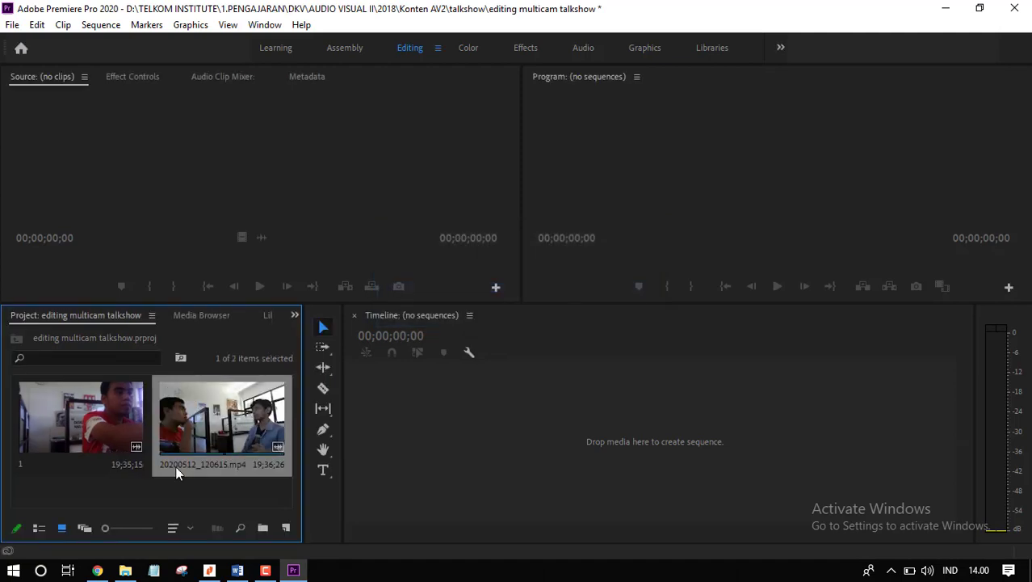
# Step: Rename the imported 20200512_120615.mp4 clip as 2 in the project
pyautogui.click(195, 461)
pyautogui.press('BackSpace')
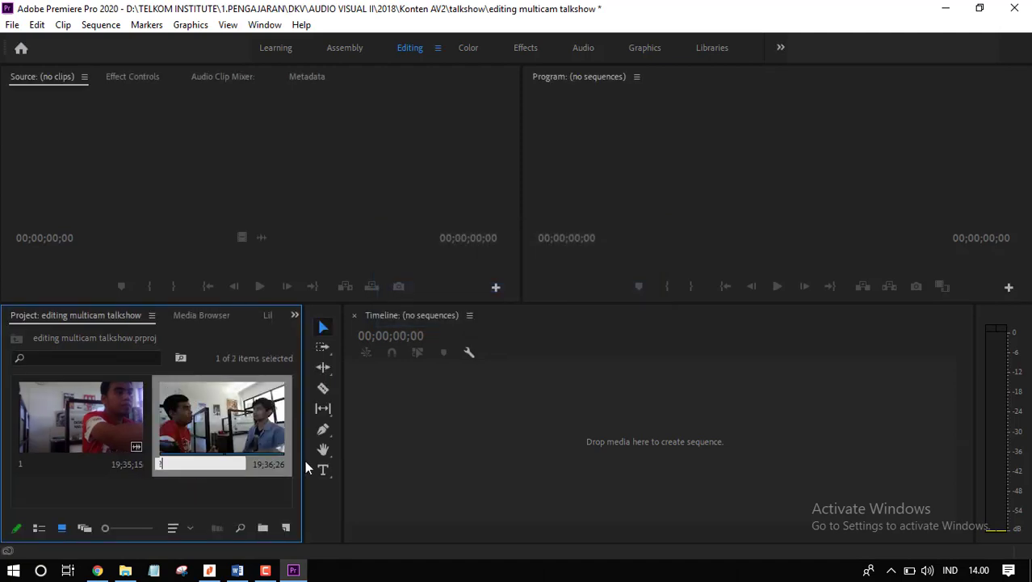
pyautogui.write('2')
pyautogui.click(226, 504)
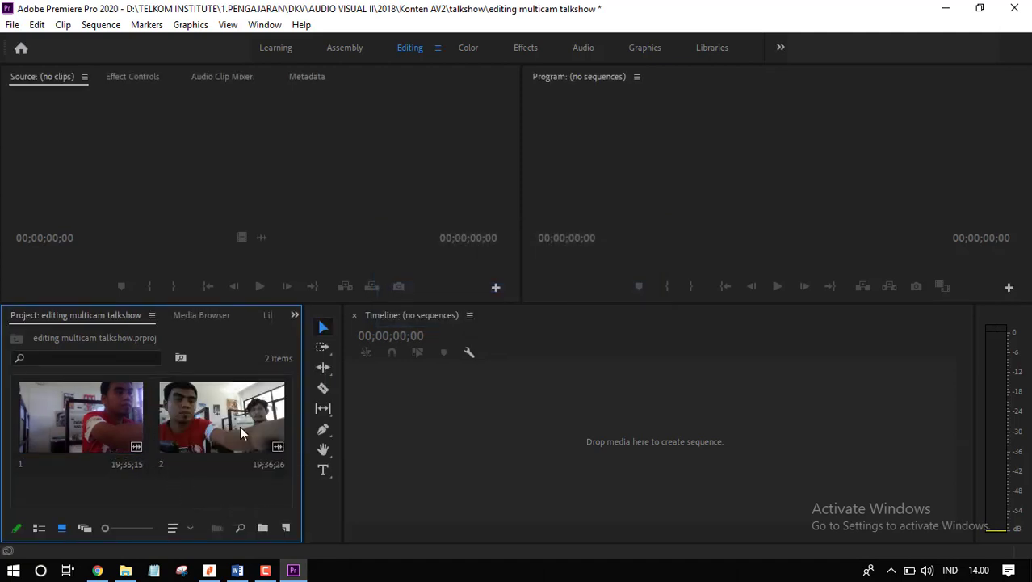
# Step: Switch to File Explorer, open the third camera's folder in Konten AV2 and import its second video, 12:32 long, into the Premiere Pro project
pyautogui.click(125, 570)
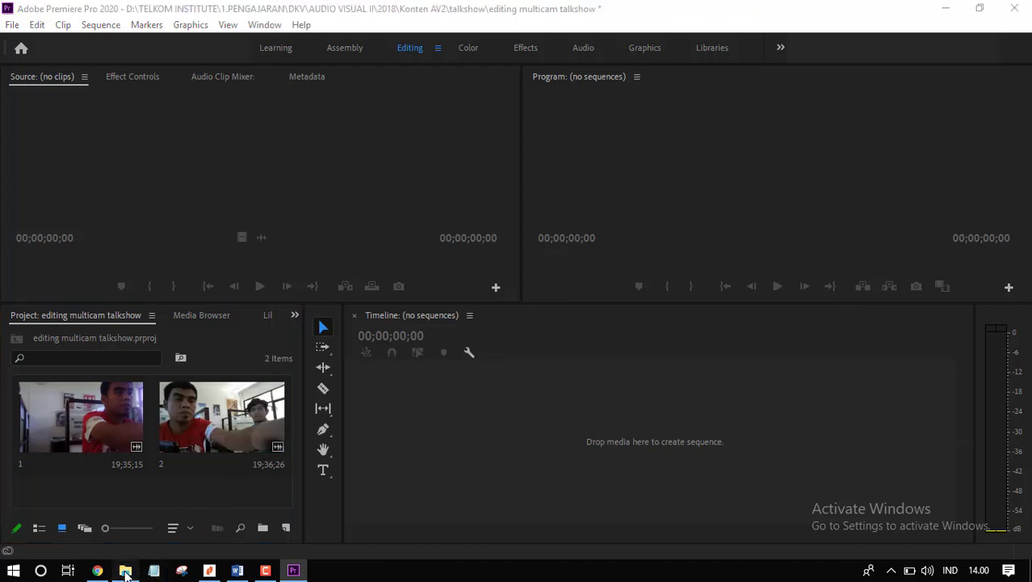
pyautogui.click(14, 49)
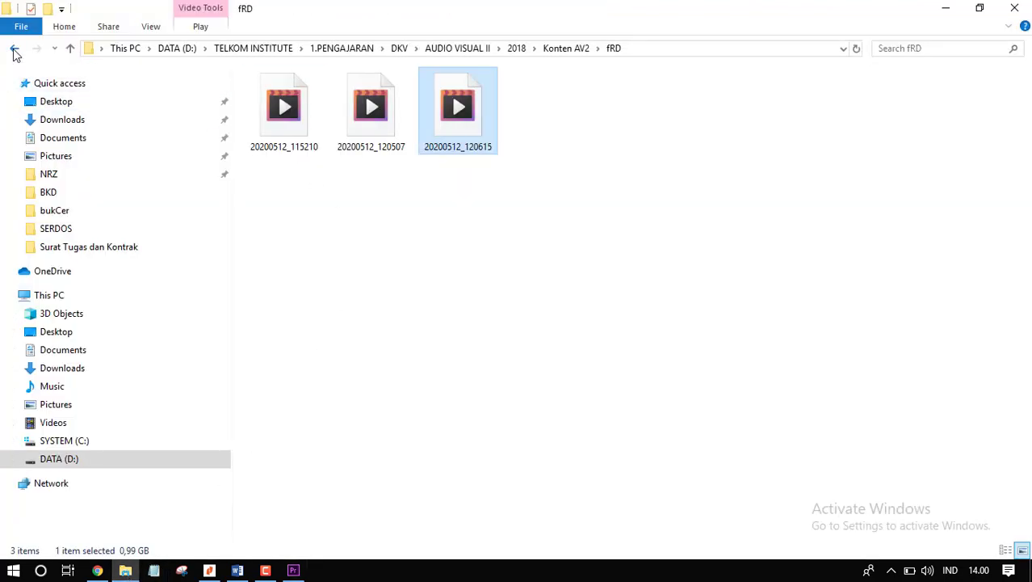
pyautogui.doubleClick(301, 143)
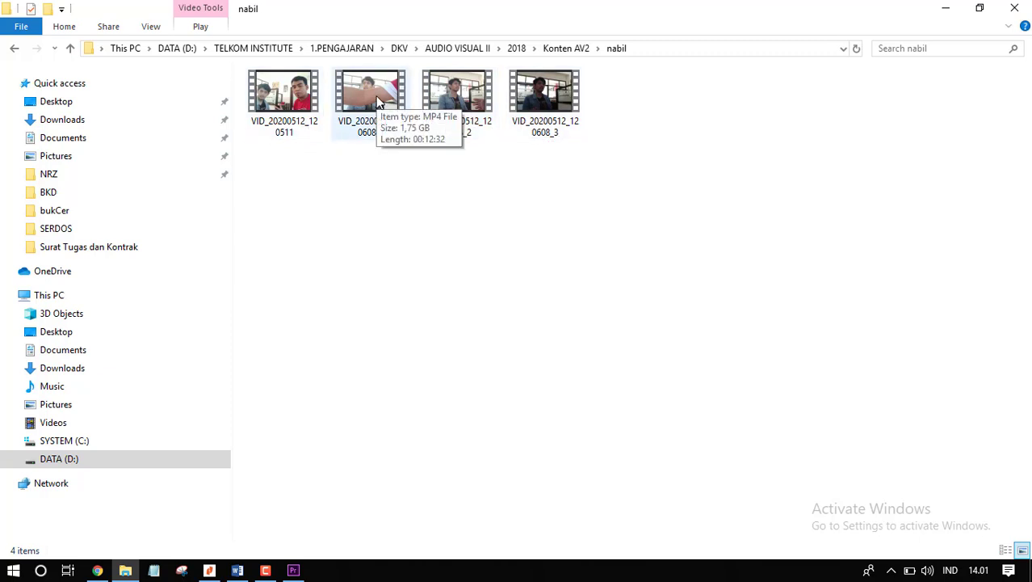
pyautogui.moveTo(375, 92); pyautogui.dragTo(185, 487)
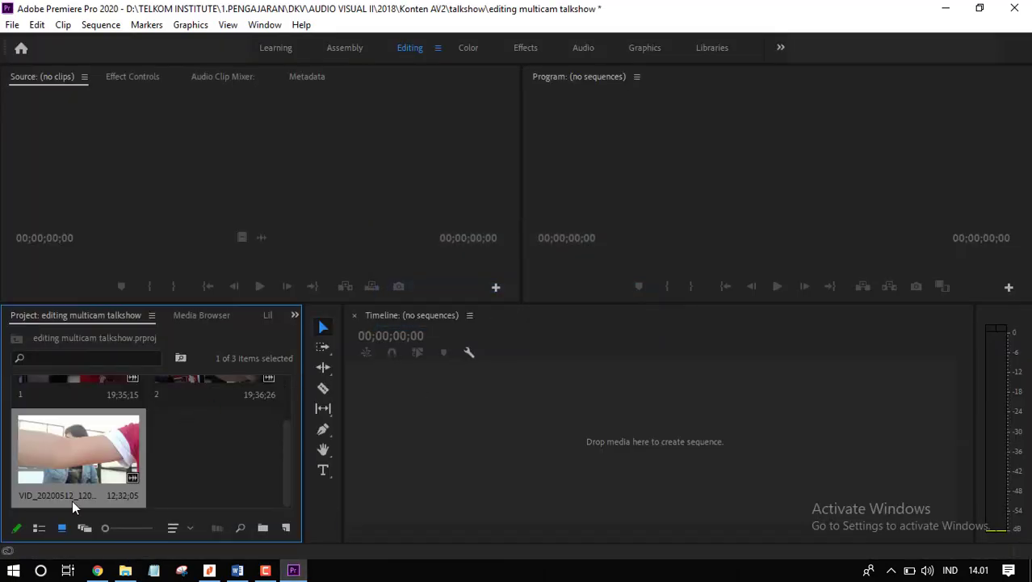
# Step: Rename the newly imported VID_20200512 clip as 3 in the project
pyautogui.click(70, 497)
pyautogui.write('3')
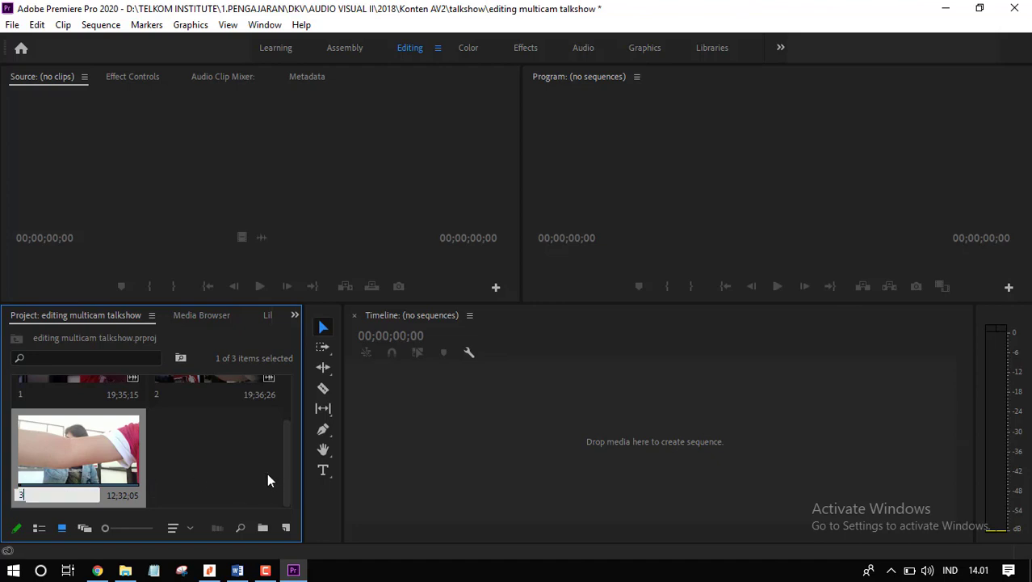
pyautogui.click(257, 475)
# Step: Review the previews of clips 1, 2 and 3 in the project to compare the camera angles
pyautogui.scroll(2, 227, 458)
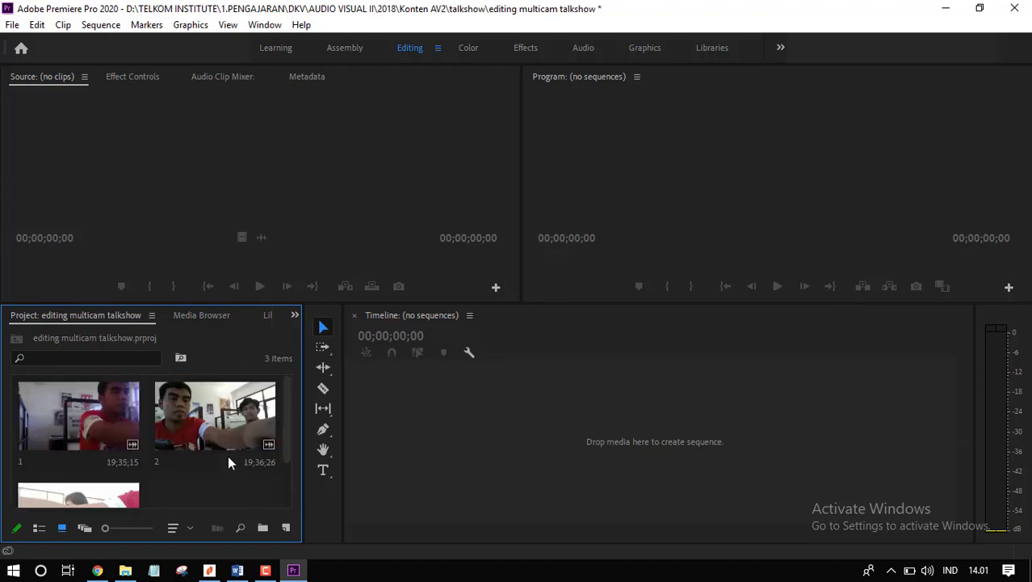
pyautogui.scroll(-2, 205, 443)
pyautogui.scroll(2, 198, 443)
pyautogui.scroll(-2, 71, 414)
pyautogui.scroll(2, 66, 403)
pyautogui.click(66, 403)
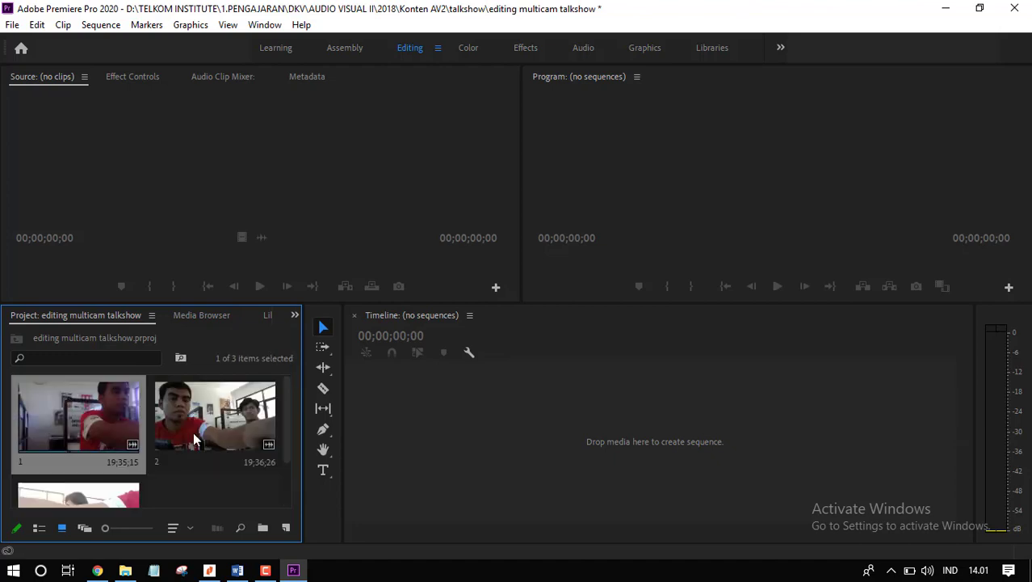
pyautogui.click(69, 505)
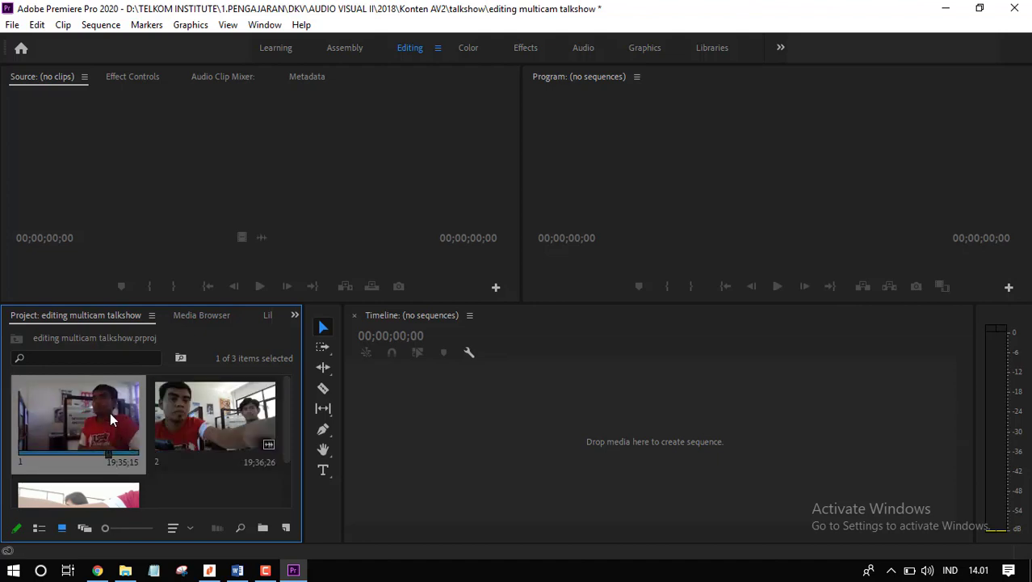
pyautogui.scroll(-2, 110, 412)
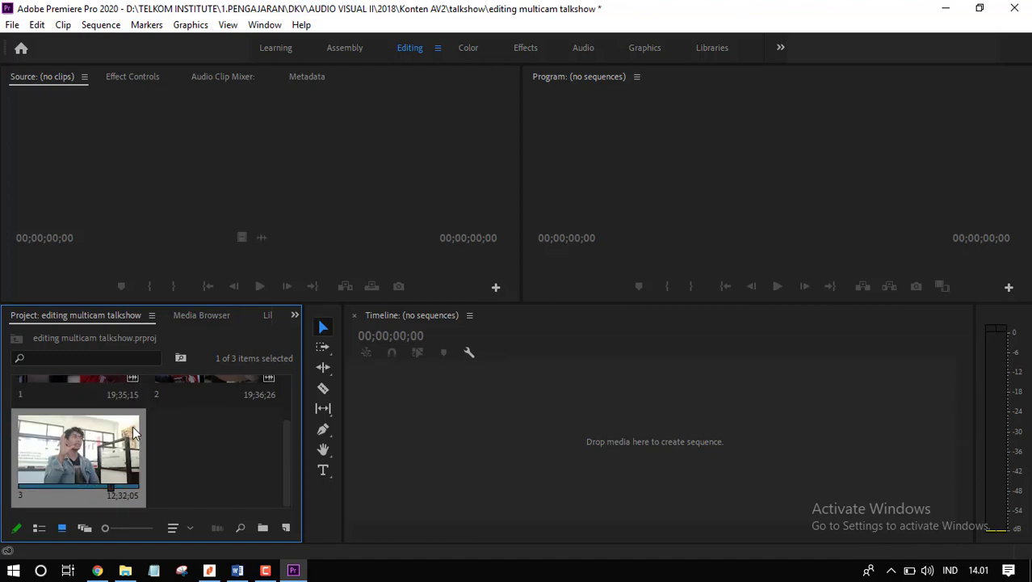
pyautogui.scroll(2, 194, 452)
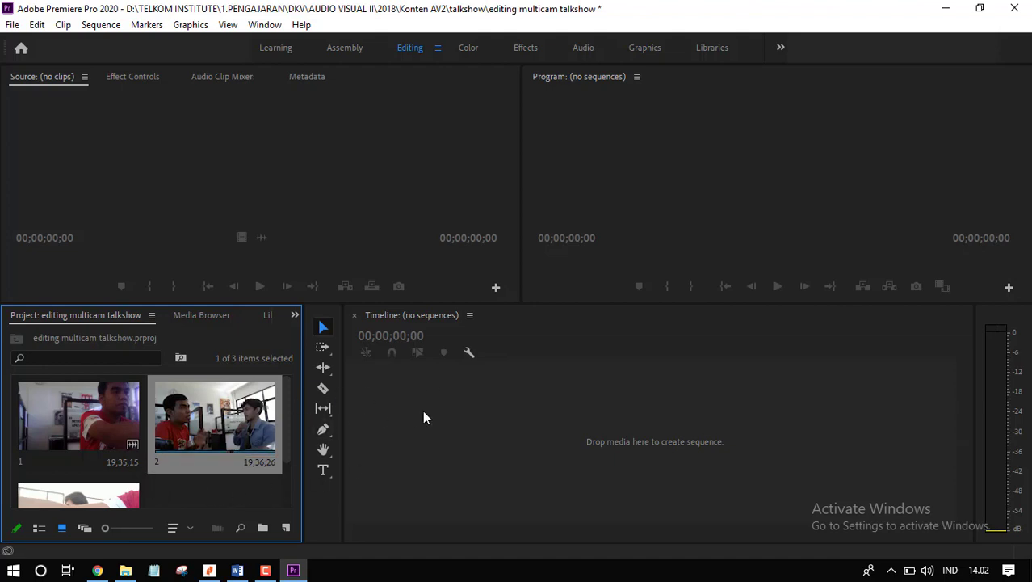
# Step: Create a sequence from clip 2, skim its opening minutes and return the playhead to the start
pyautogui.moveTo(226, 436); pyautogui.dragTo(413, 403)
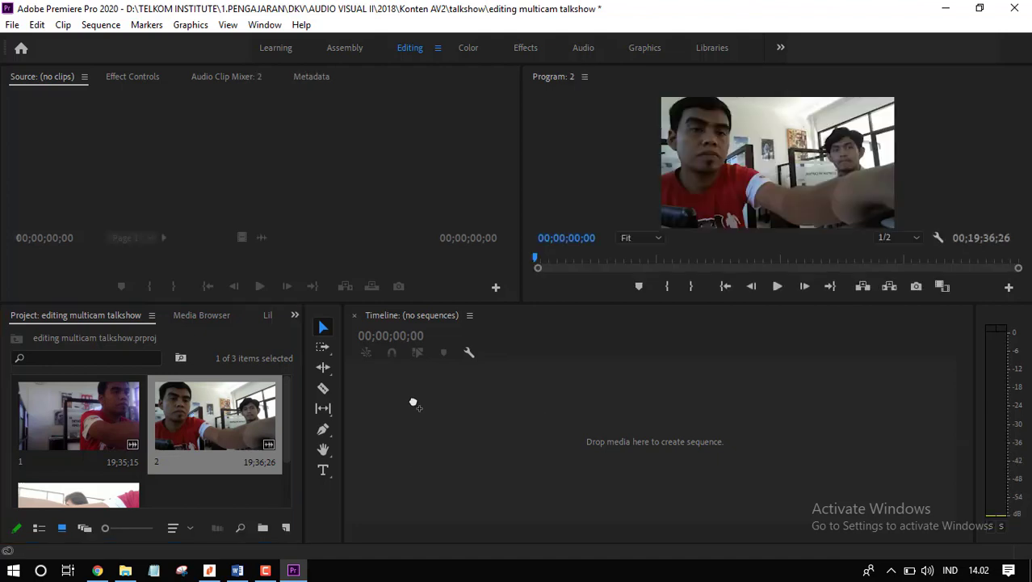
pyautogui.moveTo(524, 348); pyautogui.dragTo(563, 355)
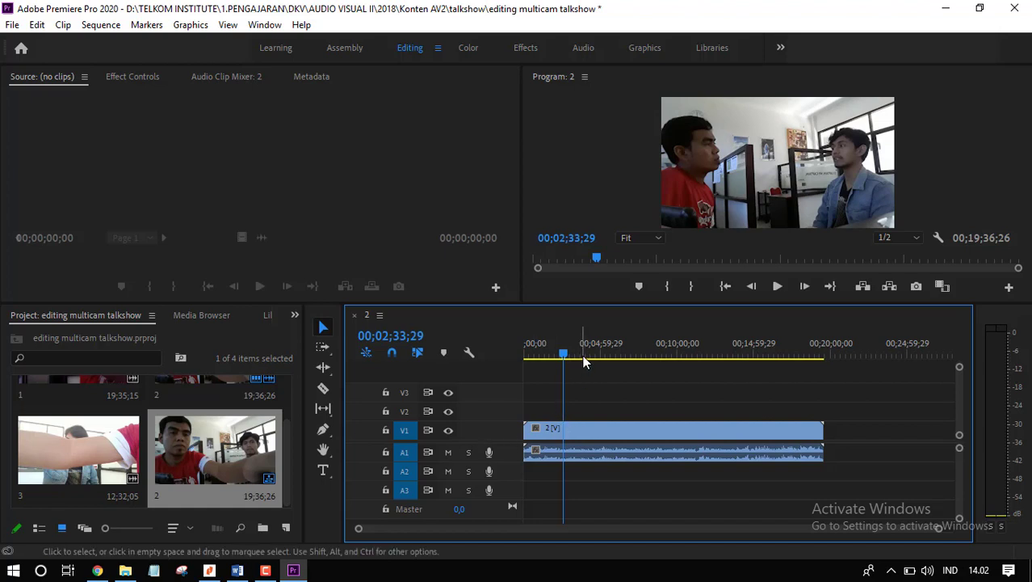
pyautogui.moveTo(563, 352); pyautogui.dragTo(530, 353)
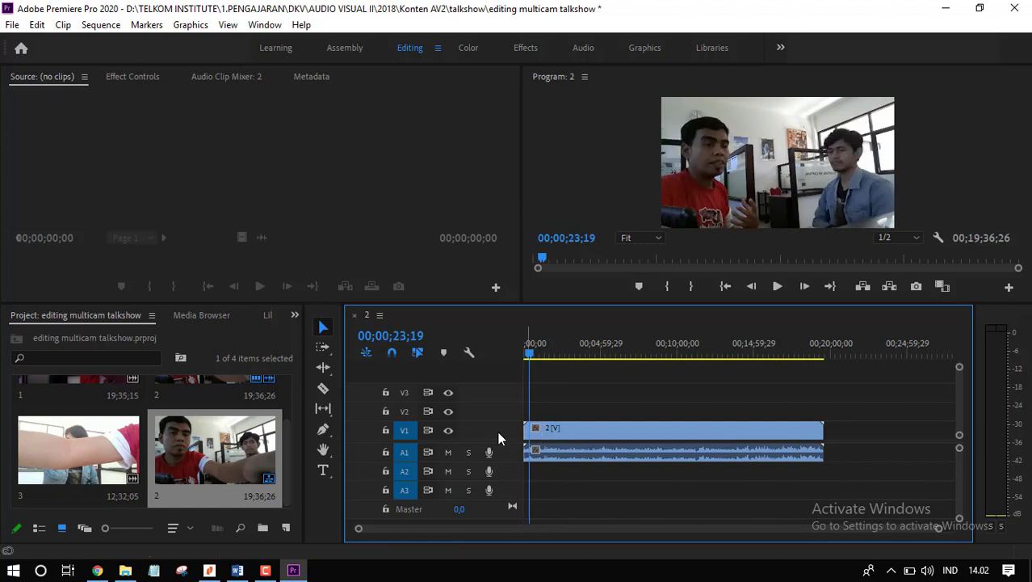
pyautogui.click(526, 353)
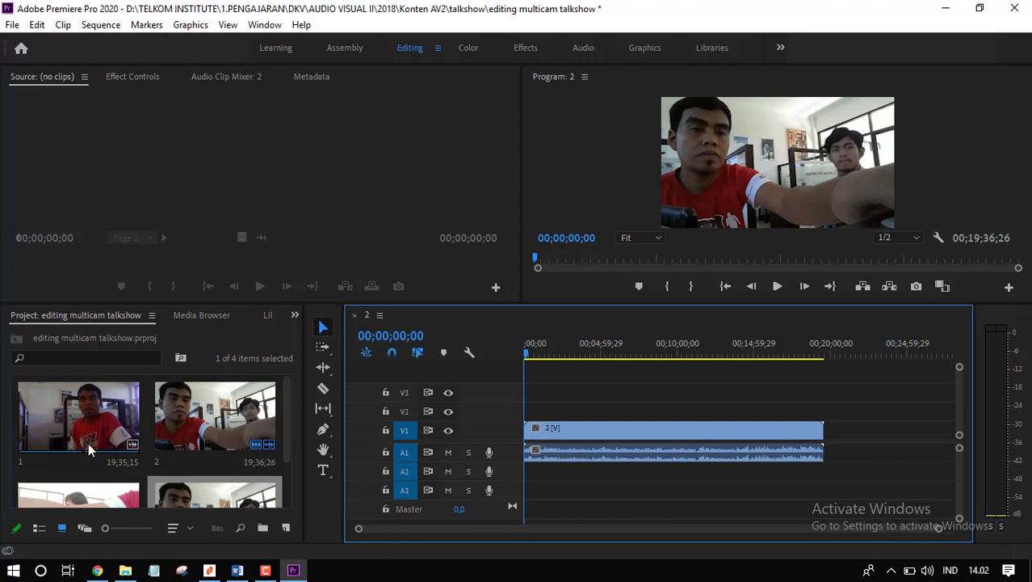
# Step: Add clip 1 at the start of the sequence on tracks V2 and A2, alongside clip 2
pyautogui.scroll(1, 119, 435)
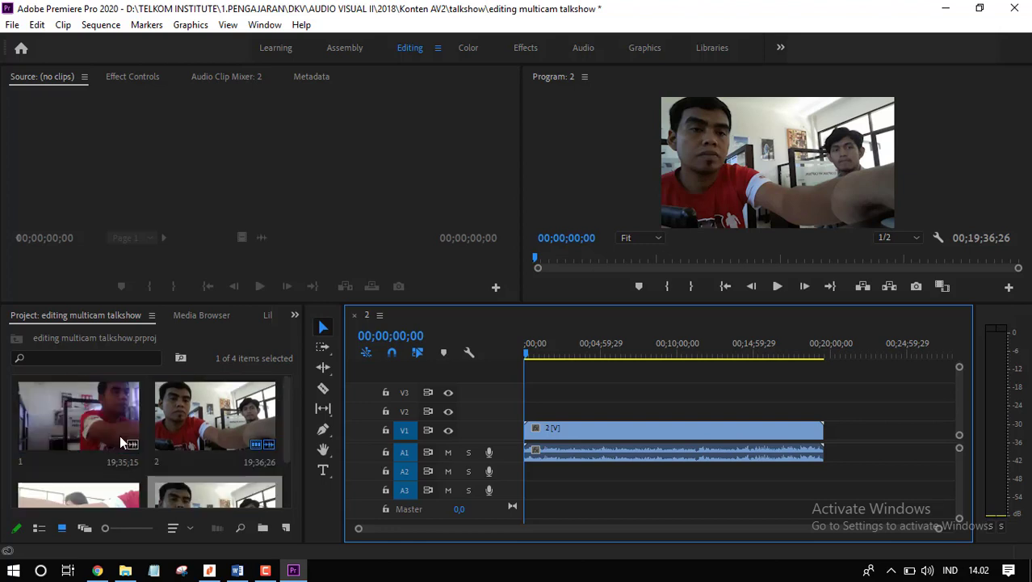
pyautogui.click(71, 432)
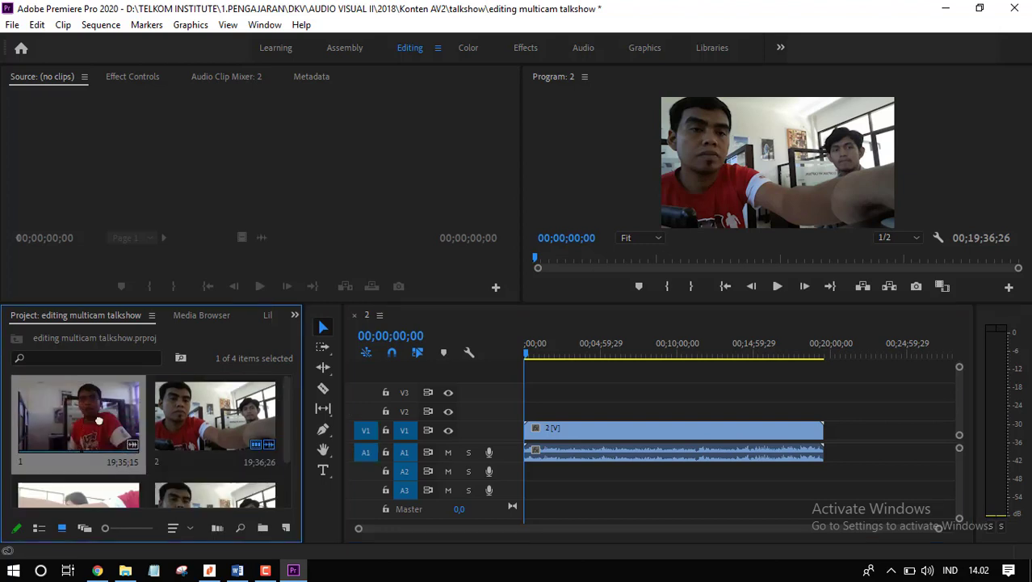
pyautogui.moveTo(535, 422)
pyautogui.mouseDown()
pyautogui.moveTo(575, 421)
pyautogui.moveTo(525, 423)
pyautogui.mouseUp()
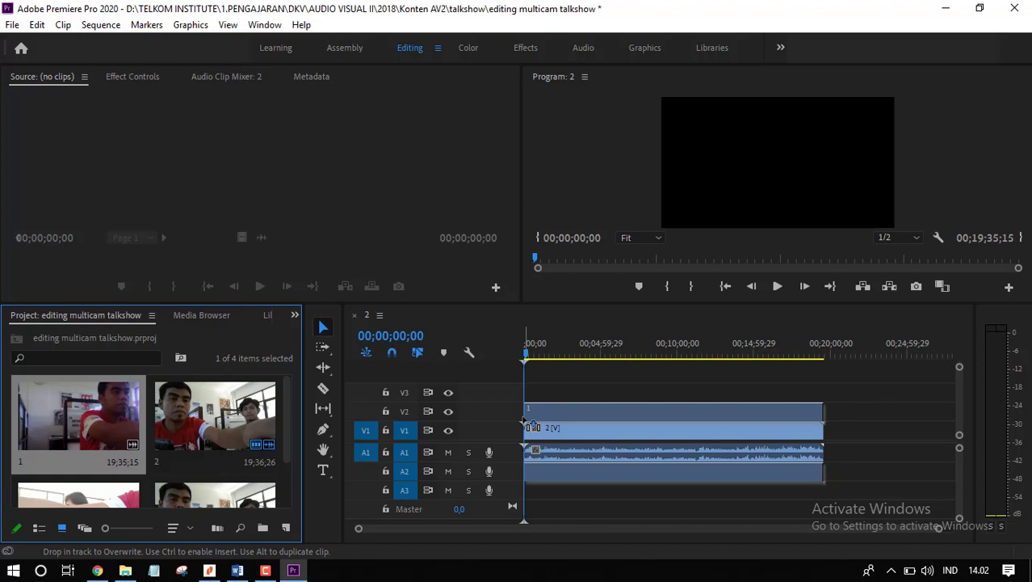
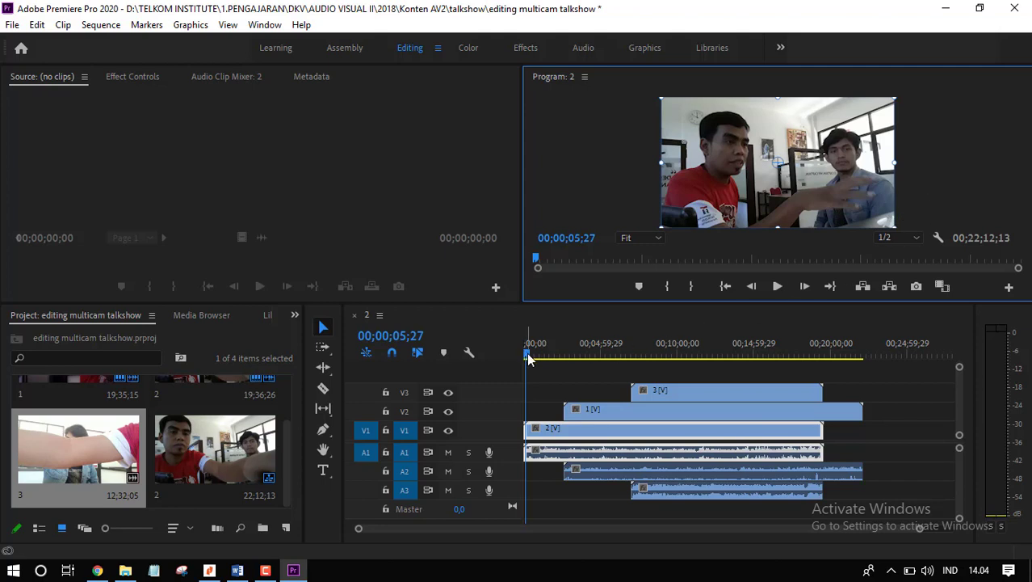
# Step: Select all the clips in the sequence and adjust their audio gain by -5 dB
pyautogui.moveTo(527, 352); pyautogui.dragTo(576, 353)
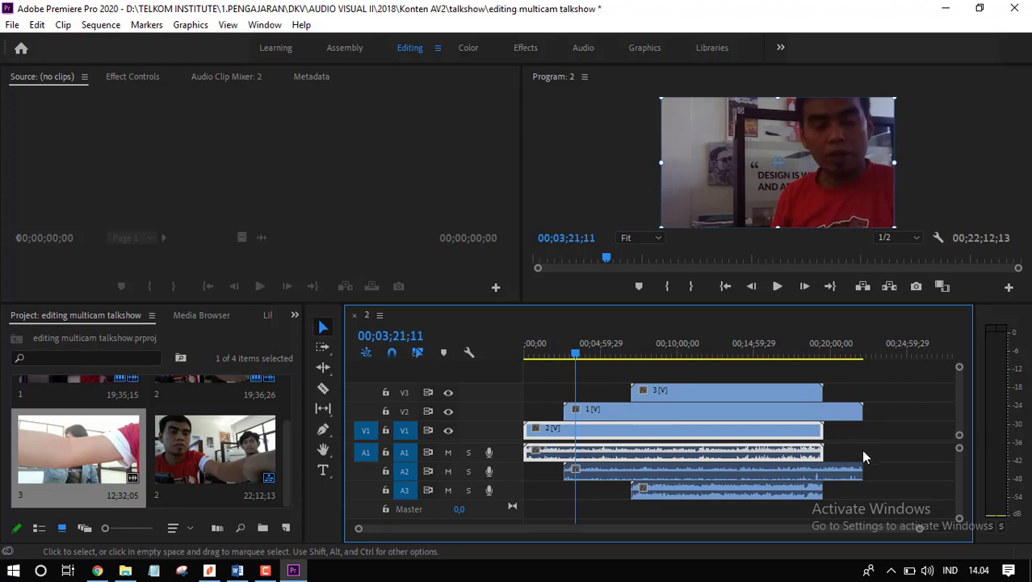
pyautogui.hotkey('ctrl', 'a')
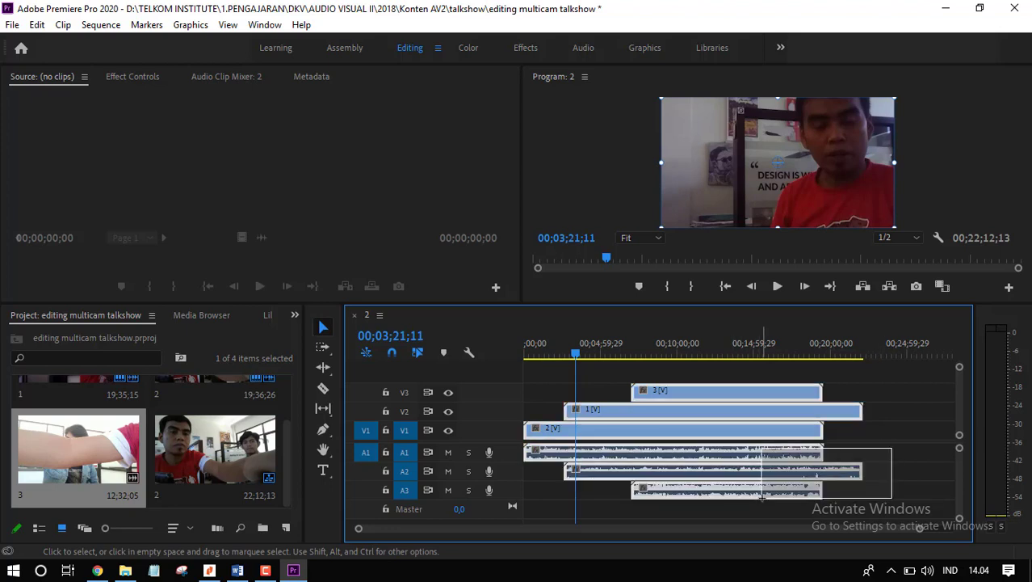
pyautogui.moveTo(579, 352); pyautogui.dragTo(582, 355)
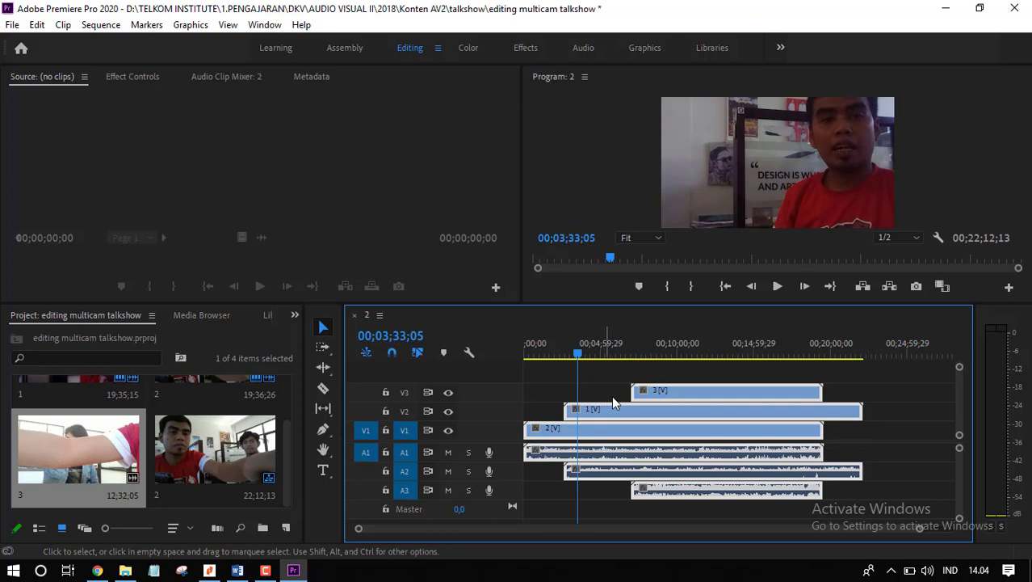
pyautogui.rightClick(718, 470)
pyautogui.click(759, 446)
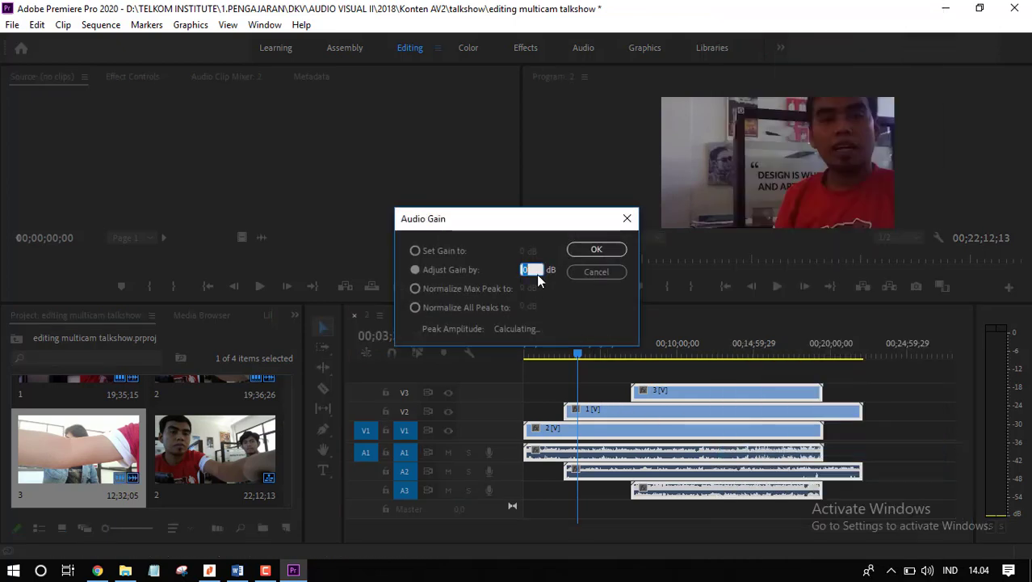
pyautogui.write('-5')
pyautogui.click(596, 250)
pyautogui.click(587, 353)
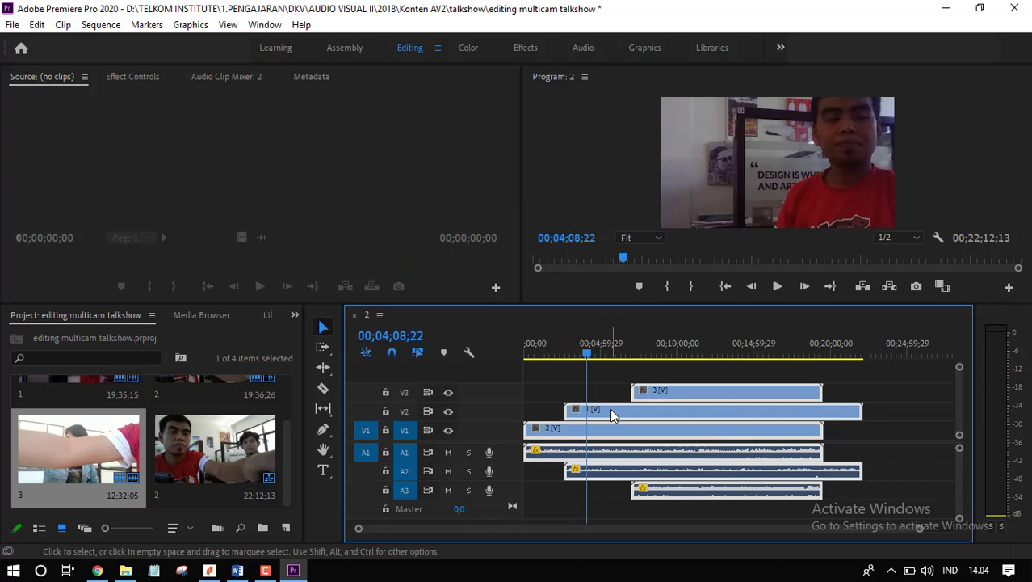
# Step: Scale clip 1 down in the program preview to about the frame's width and move the playhead into clip 3
pyautogui.click(555, 392)
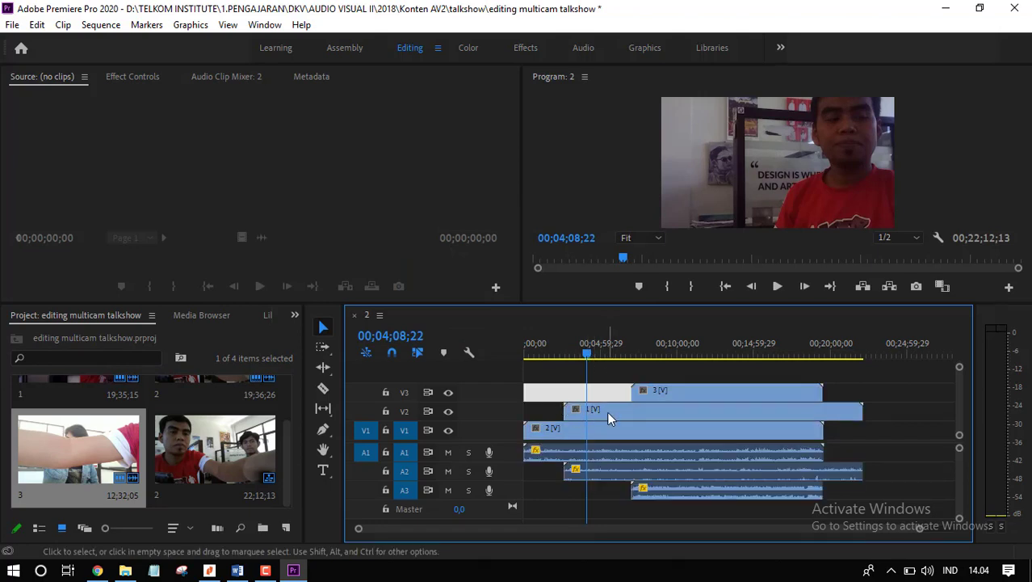
pyautogui.click(607, 412)
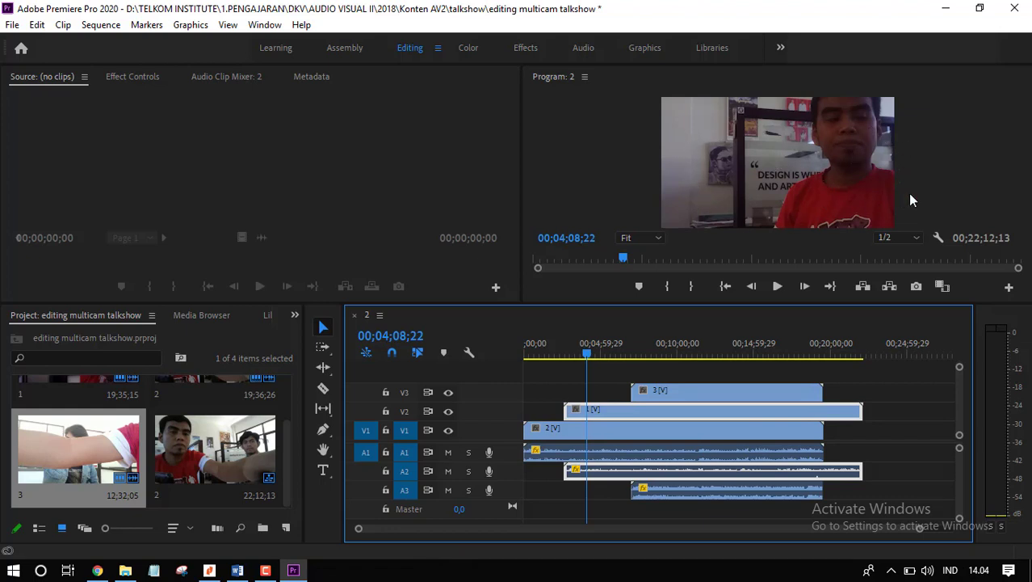
pyautogui.click(812, 141)
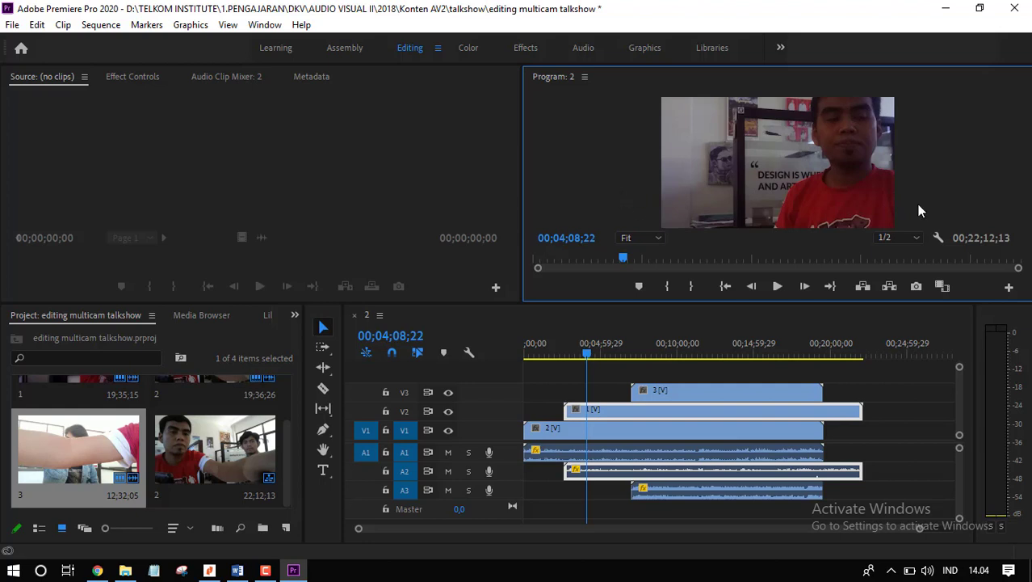
pyautogui.click(778, 182)
pyautogui.moveTo(956, 163); pyautogui.dragTo(903, 164)
pyautogui.moveTo(597, 357); pyautogui.dragTo(657, 359)
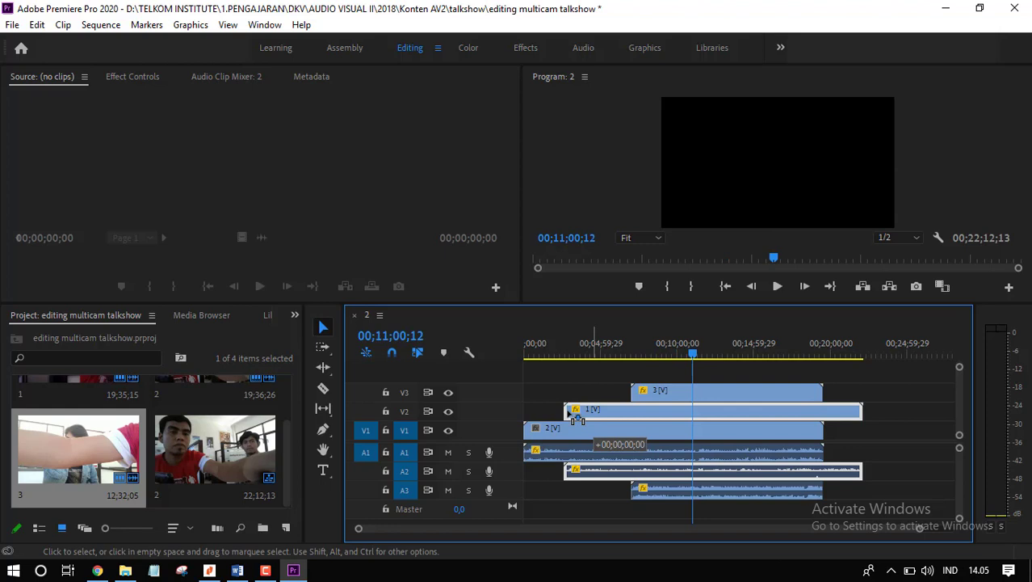
# Step: Move clips 1 and 3 to the start of the sequence so they align with clip 2
pyautogui.moveTo(571, 415); pyautogui.dragTo(545, 410)
pyautogui.moveTo(661, 399); pyautogui.dragTo(549, 400)
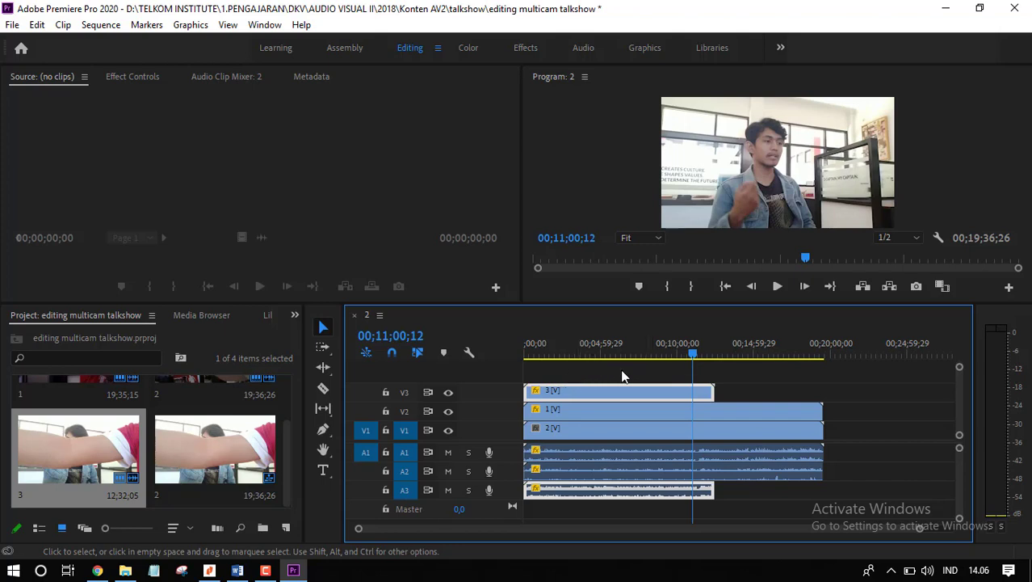
pyautogui.click(744, 366)
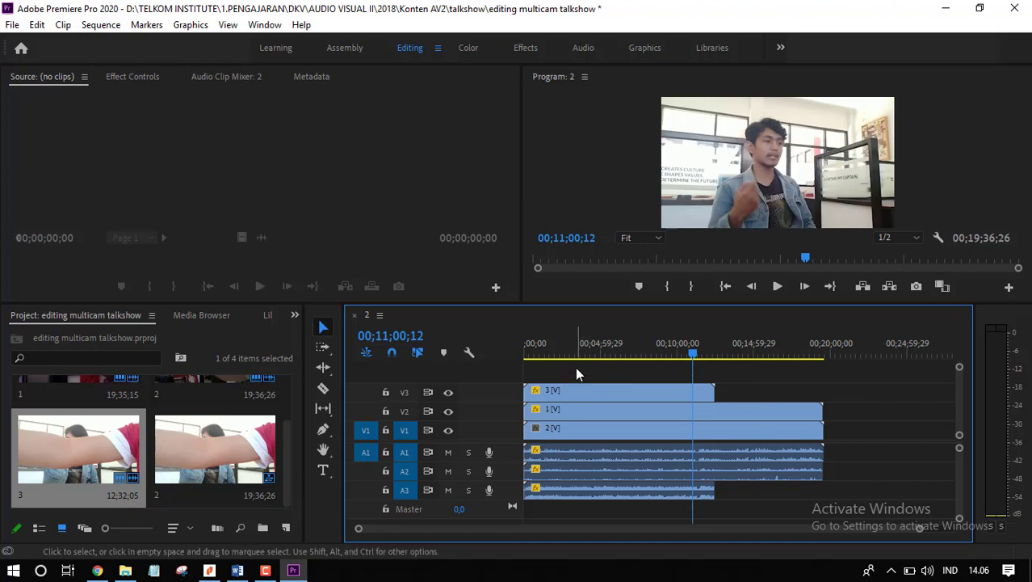
# Step: Select all three camera clips with their audio in the sequence and synchronize them
pyautogui.moveTo(575, 366); pyautogui.dragTo(578, 442)
pyautogui.rightClick(613, 414)
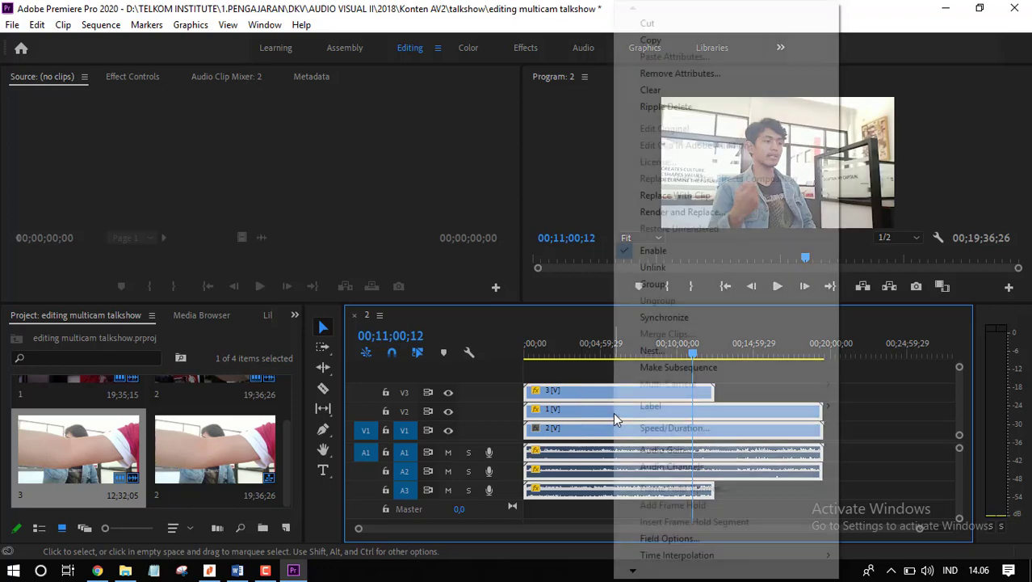
pyautogui.click(697, 317)
pyautogui.click(468, 303)
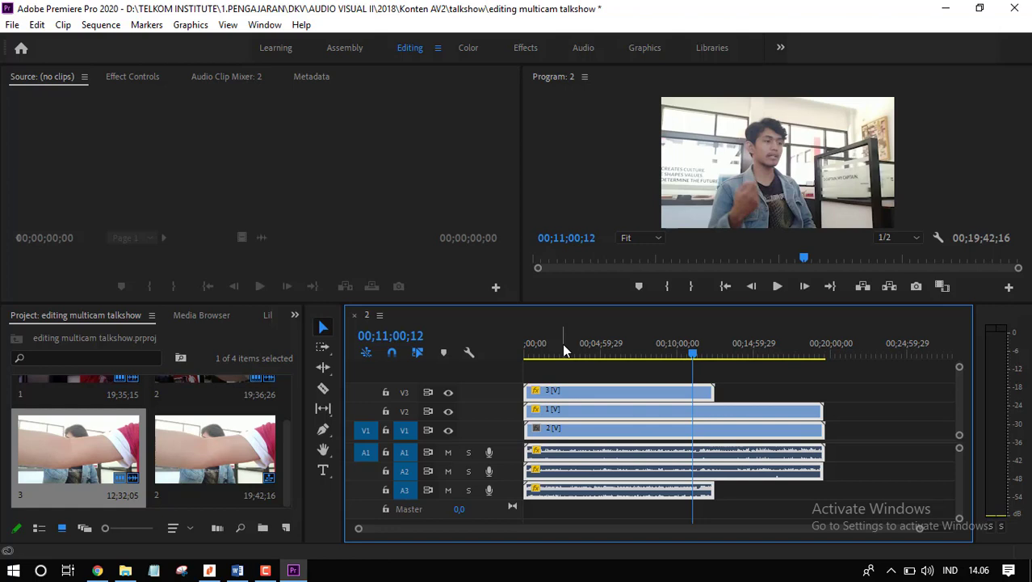
# Step: Examine the start offsets of the three synchronized clips up close at the beginning of the sequence
pyautogui.press('=')
pyautogui.press('=')
pyautogui.press('=')
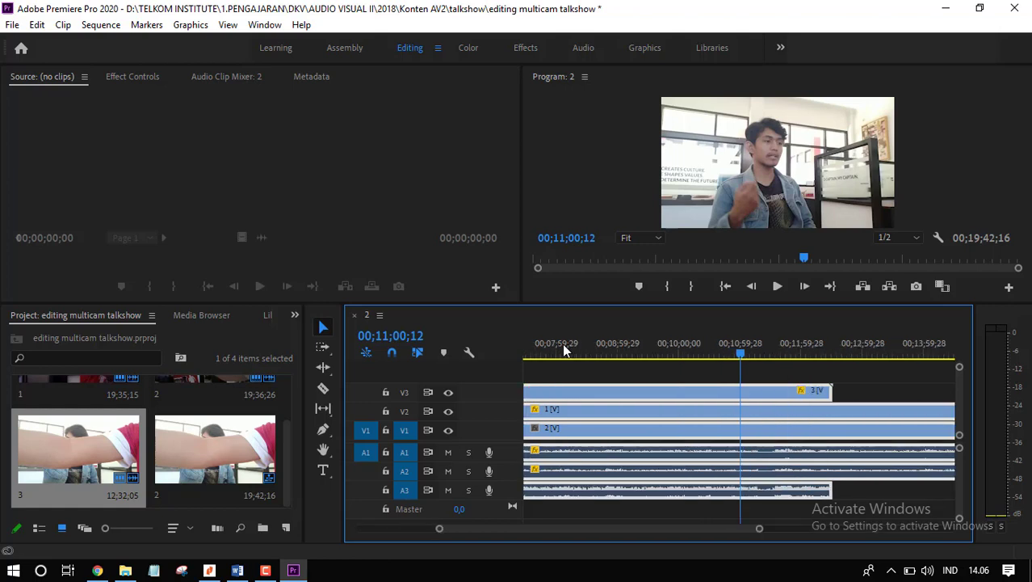
pyautogui.press('-')
pyautogui.press('-')
pyautogui.press('-')
pyautogui.press('-')
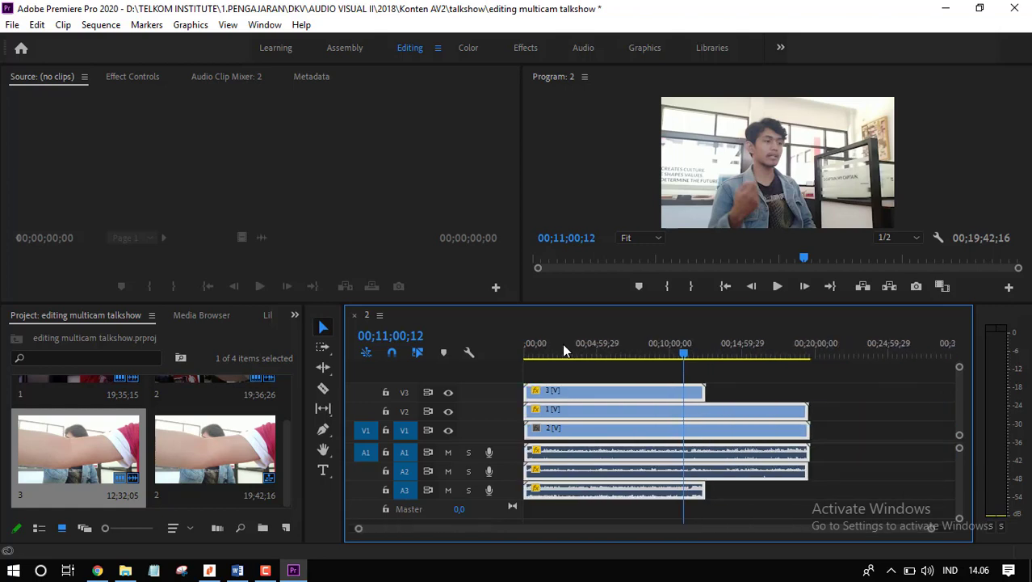
pyautogui.click(562, 344)
pyautogui.click(525, 346)
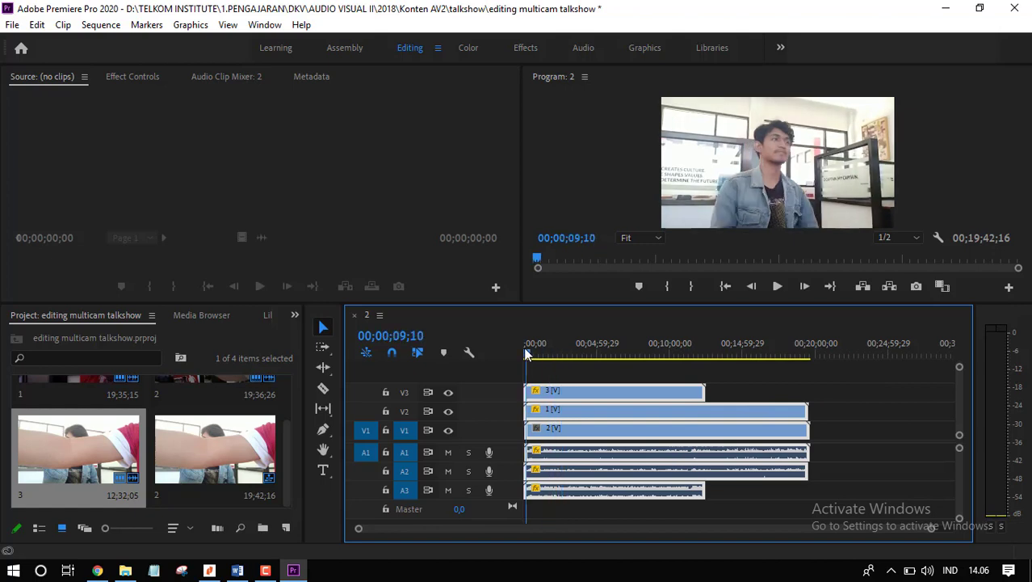
pyautogui.click(523, 348)
pyautogui.press('=')
pyautogui.press('=')
pyautogui.press('=')
pyautogui.press('=')
pyautogui.press('=')
pyautogui.press('=')
pyautogui.press('=')
pyautogui.press('=')
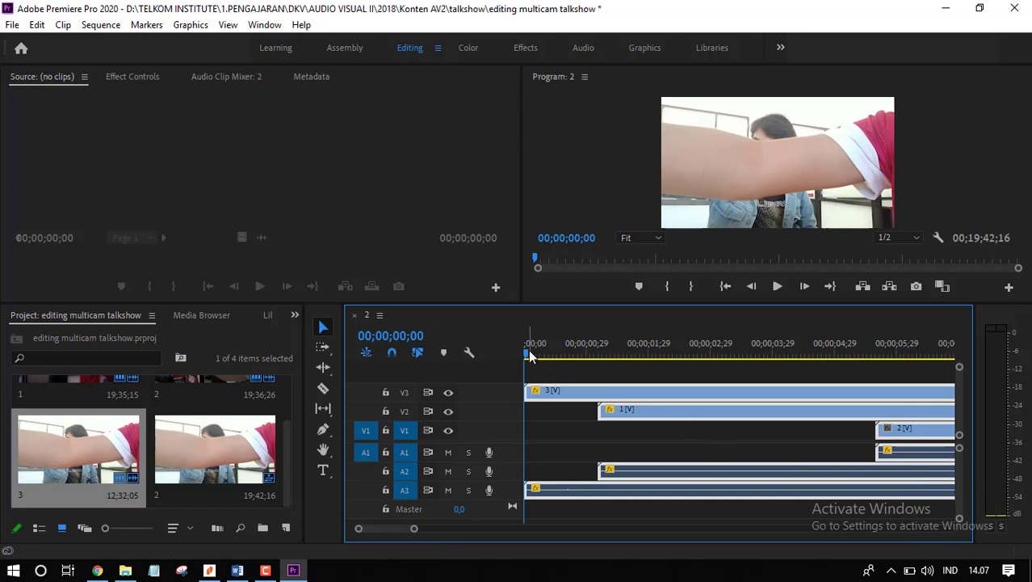
# Step: Play the synchronized sequence from its start to about 10 seconds to check the picture and sound
pyautogui.moveTo(529, 356)
pyautogui.mouseDown()
pyautogui.moveTo(575, 356)
pyautogui.moveTo(524, 365)
pyautogui.mouseUp()
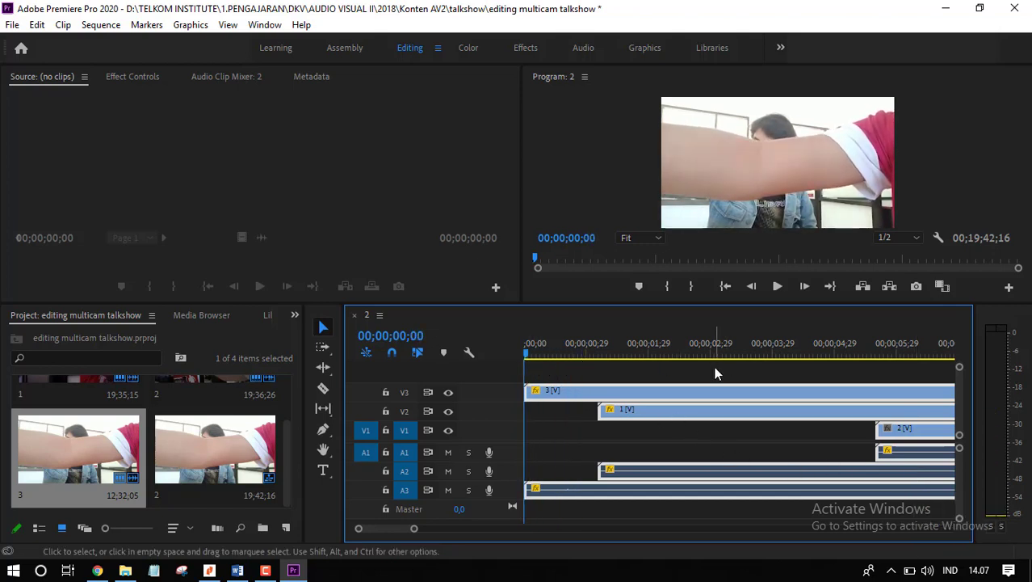
pyautogui.press('space')
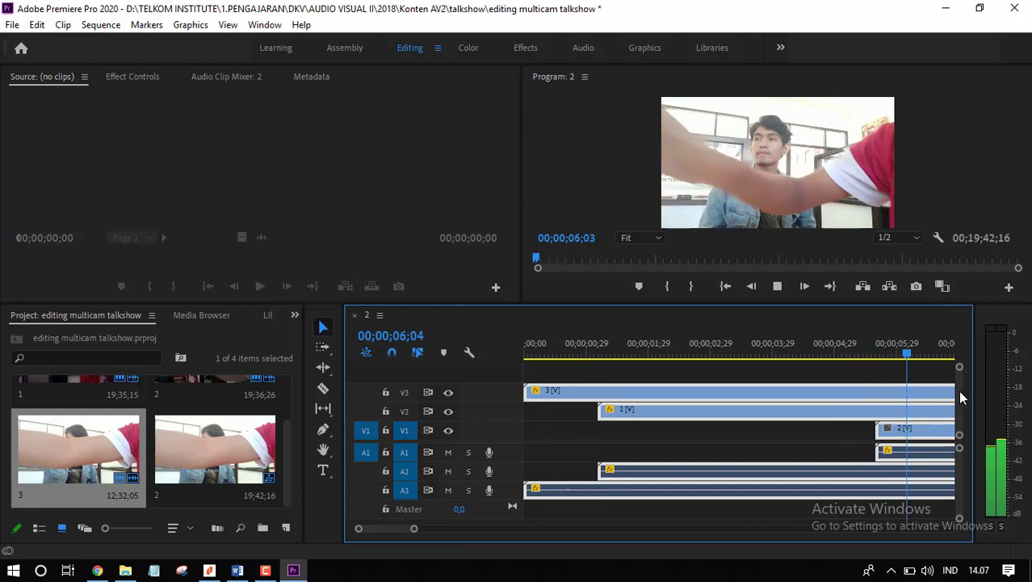
pyautogui.press('-')
pyautogui.press('-')
pyautogui.press('=')
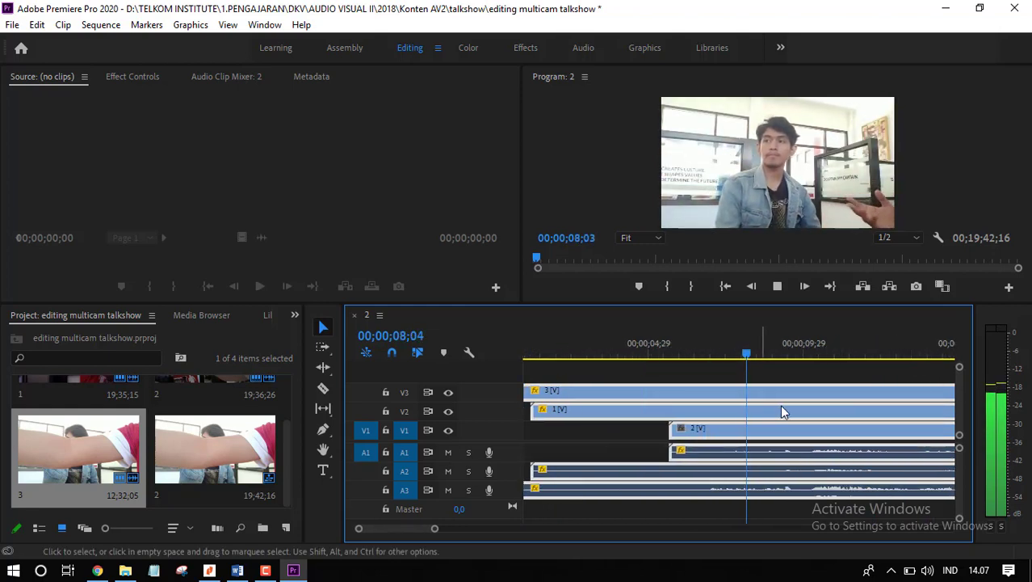
pyautogui.press('space')
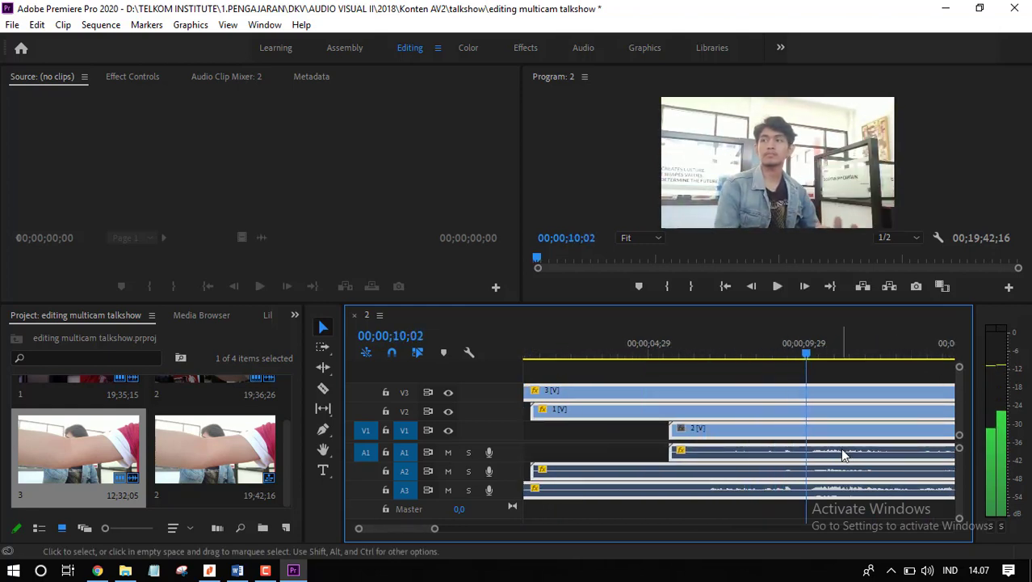
# Step: Try adjusting the audio gain of the three selected camera clips by -21.9 dB
pyautogui.rightClick(756, 475)
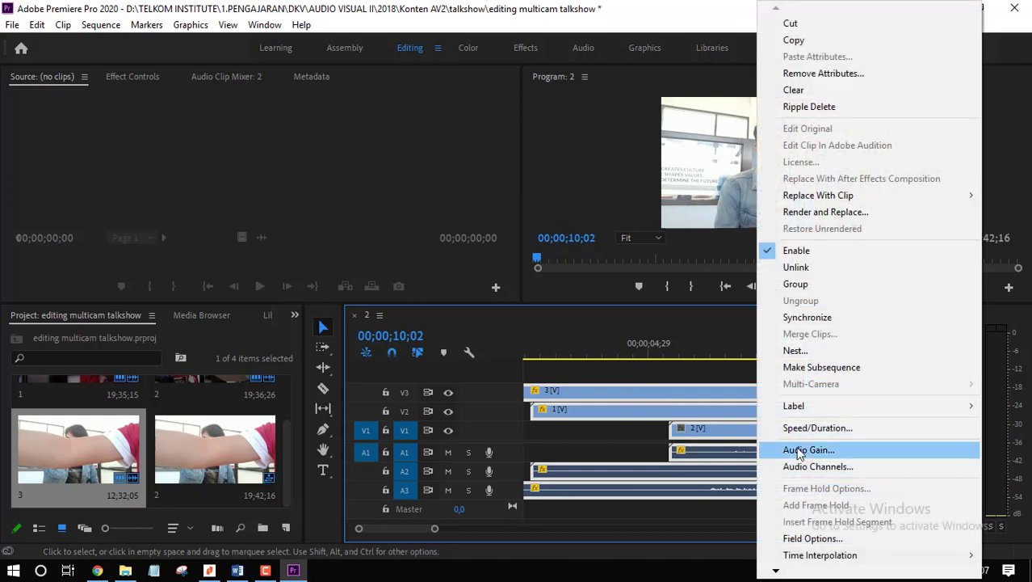
pyautogui.click(799, 450)
pyautogui.moveTo(521, 271); pyautogui.dragTo(371, 286)
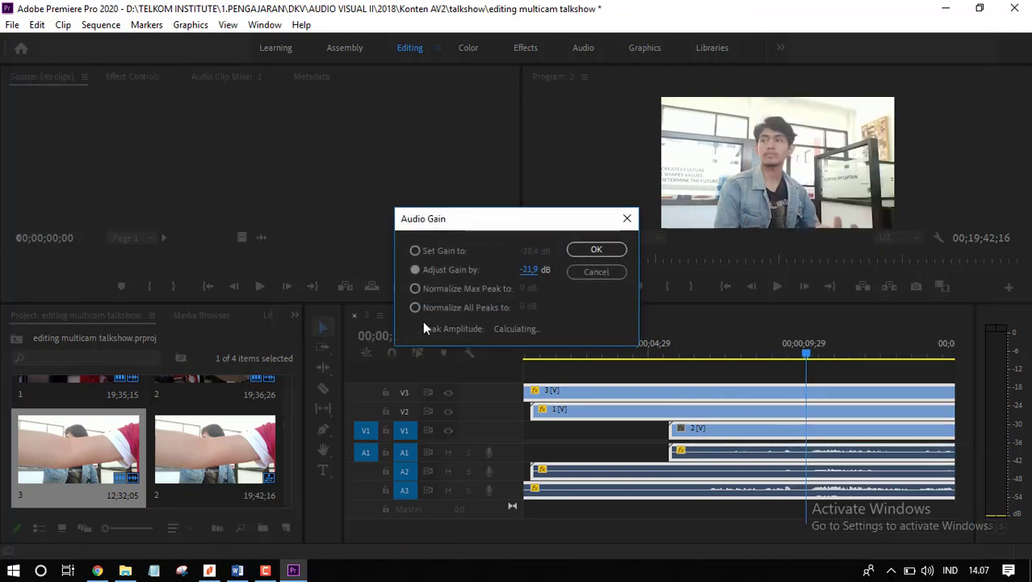
pyautogui.click(608, 252)
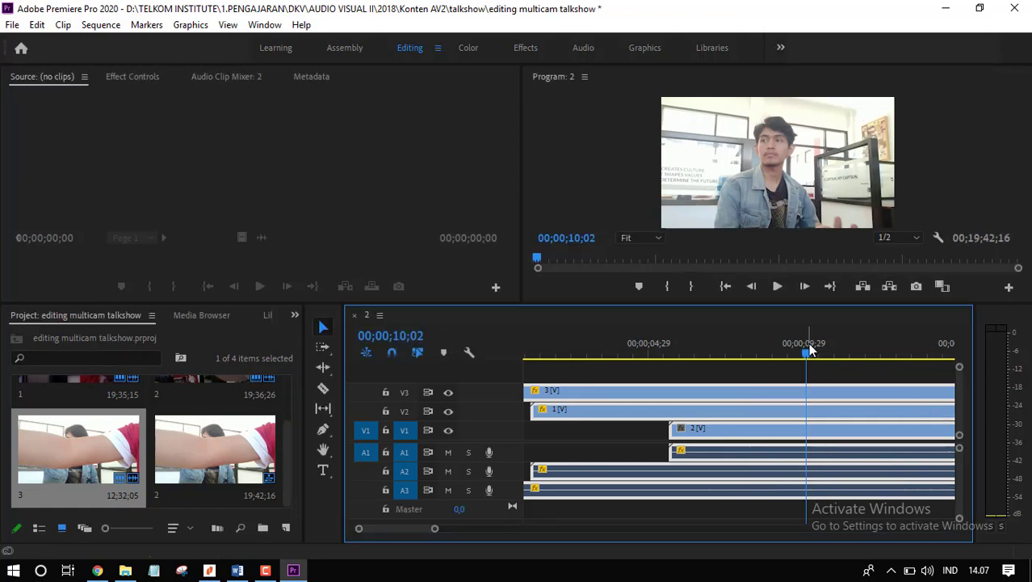
# Step: Examine the waveforms of the three synchronized audio tracks up close between about 8 and 14 seconds
pyautogui.press('=')
pyautogui.press('=')
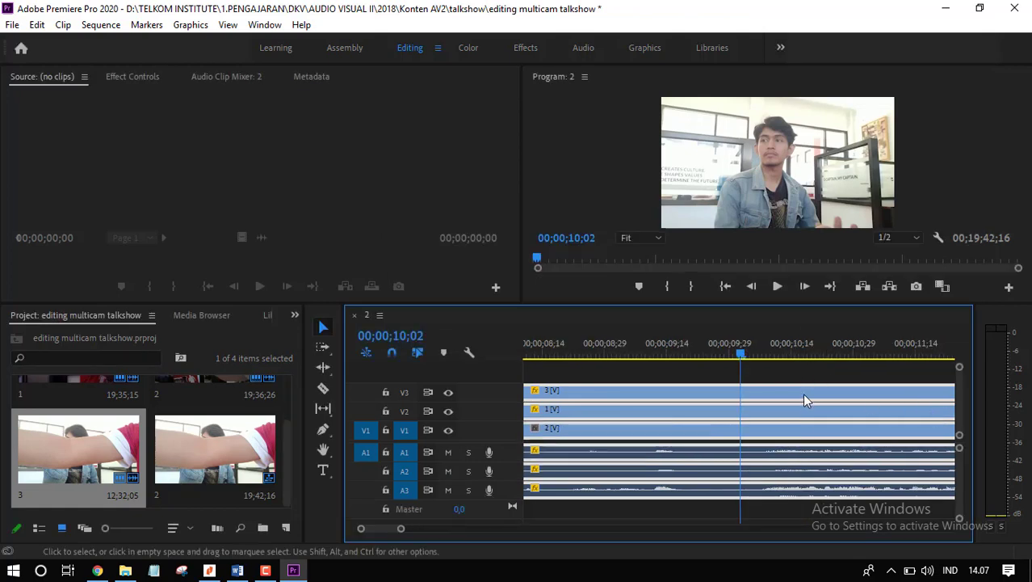
pyautogui.press('-')
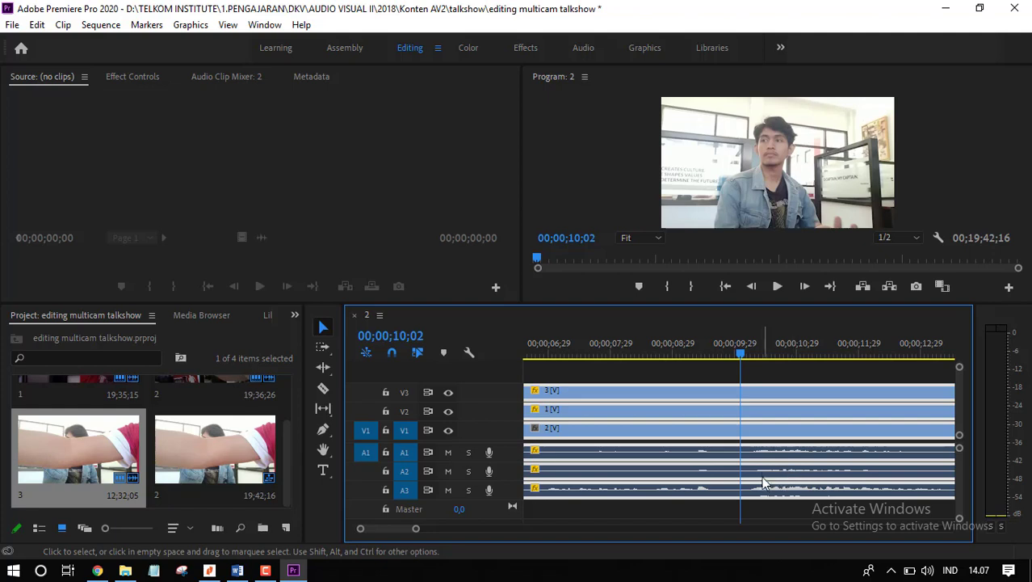
pyautogui.hotkey('shift', '2')
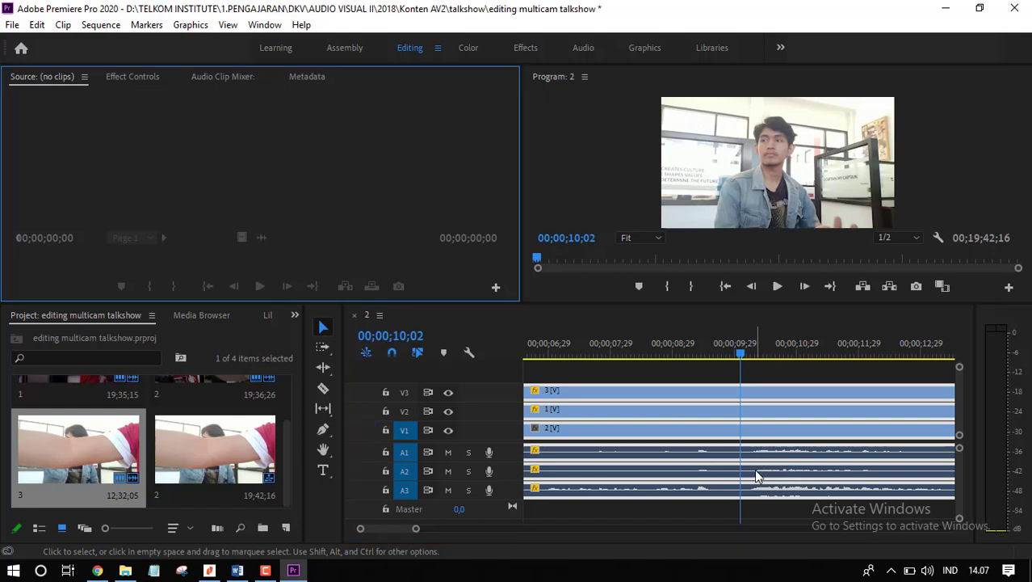
pyautogui.click(775, 415)
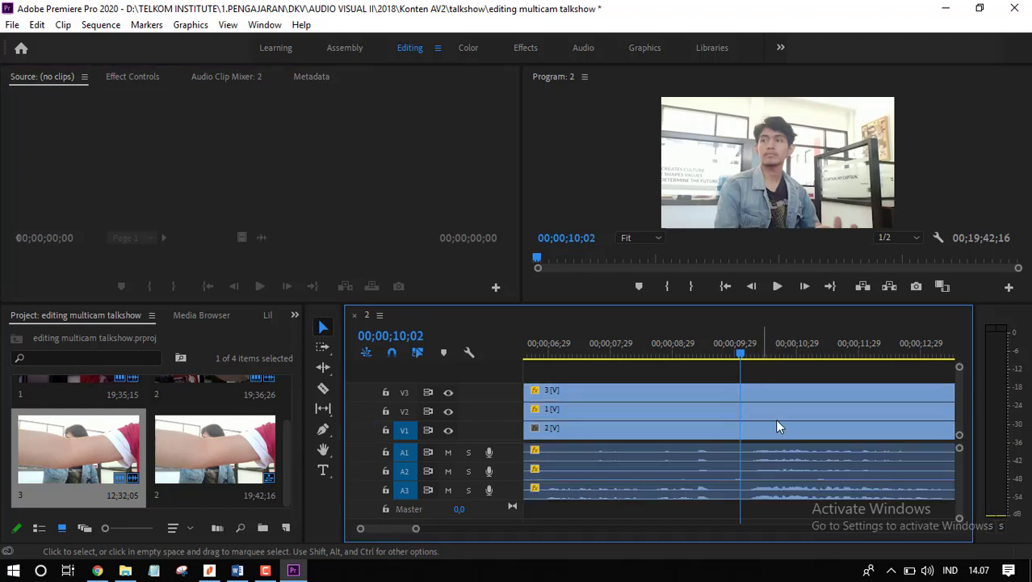
pyautogui.press('=')
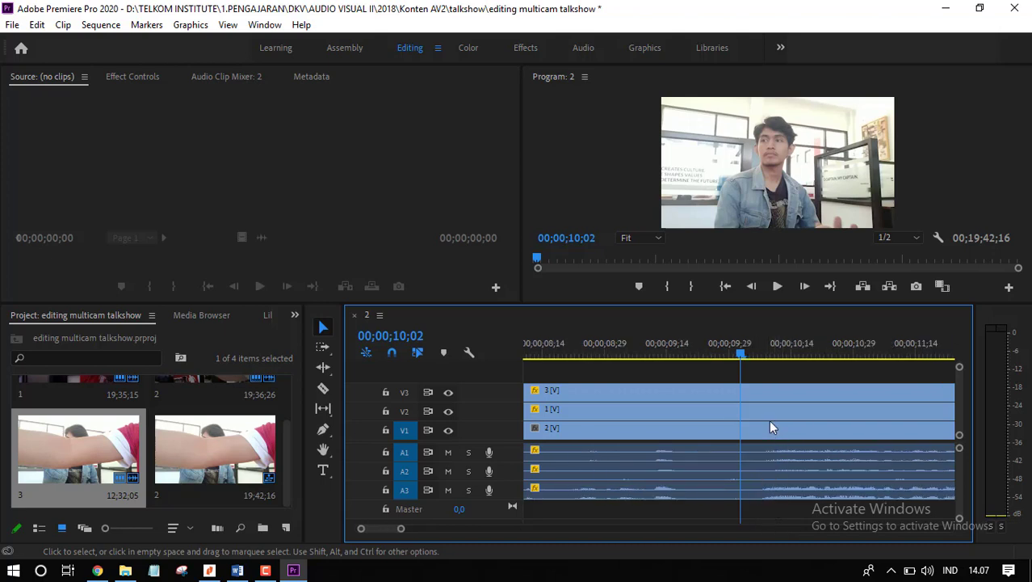
pyautogui.click(665, 358)
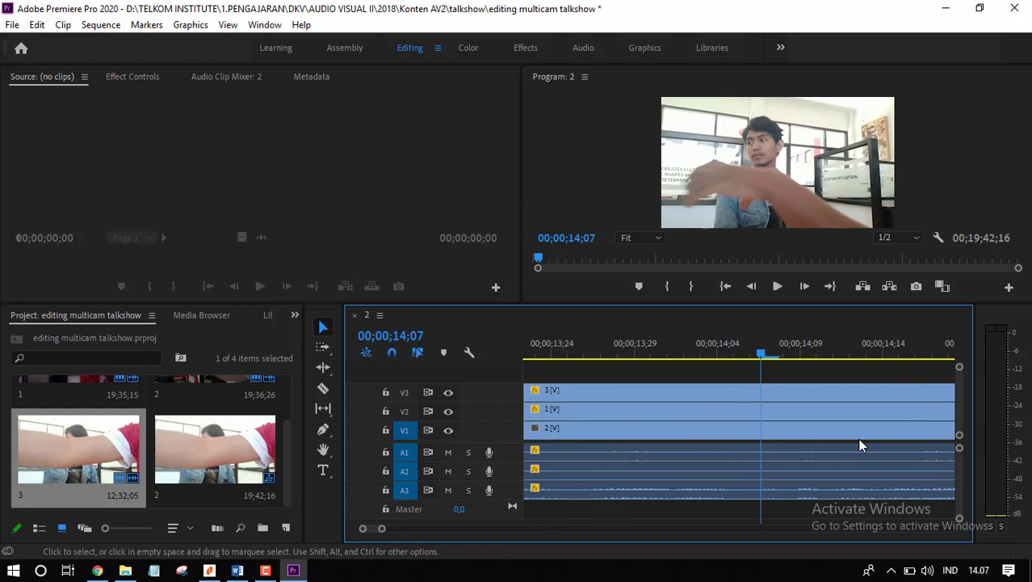
pyautogui.press('-')
pyautogui.press('-')
pyautogui.press('-')
pyautogui.press('-')
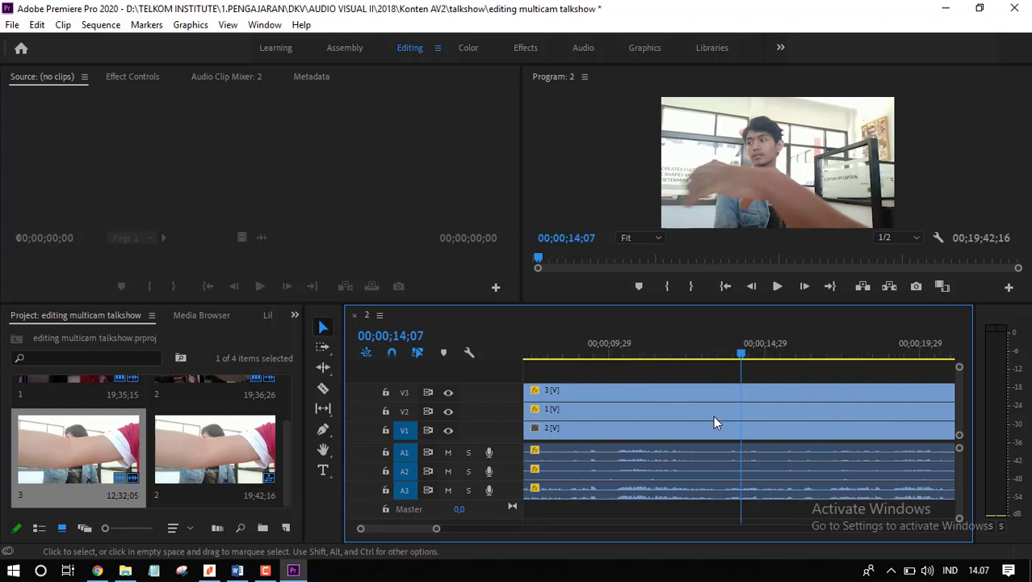
# Step: Undo the clip synchronization and play the unsynchronized cameras from about 12 to 14 seconds
pyautogui.moveTo(742, 353); pyautogui.dragTo(665, 360)
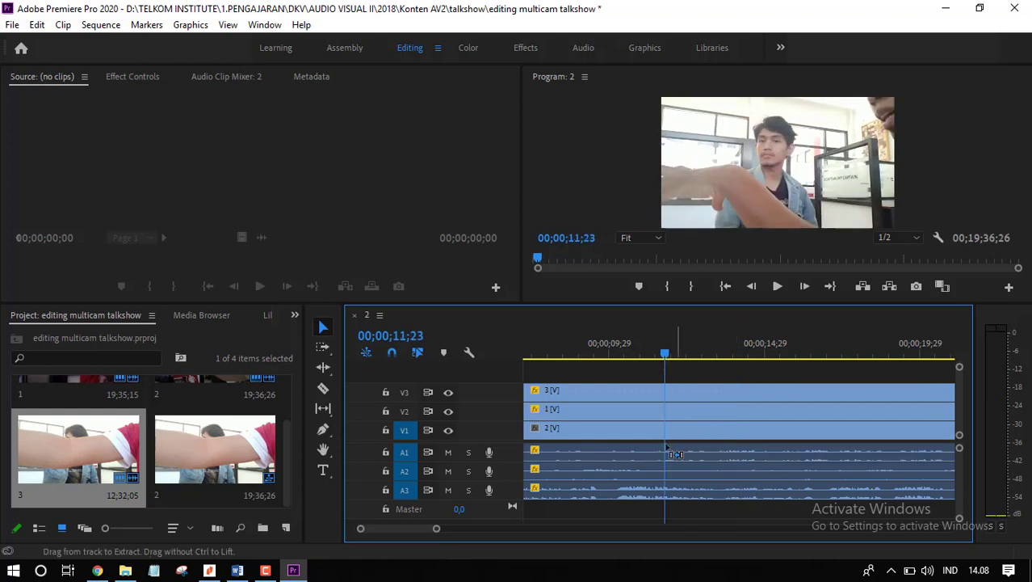
pyautogui.hotkey('ctrl', 'z')
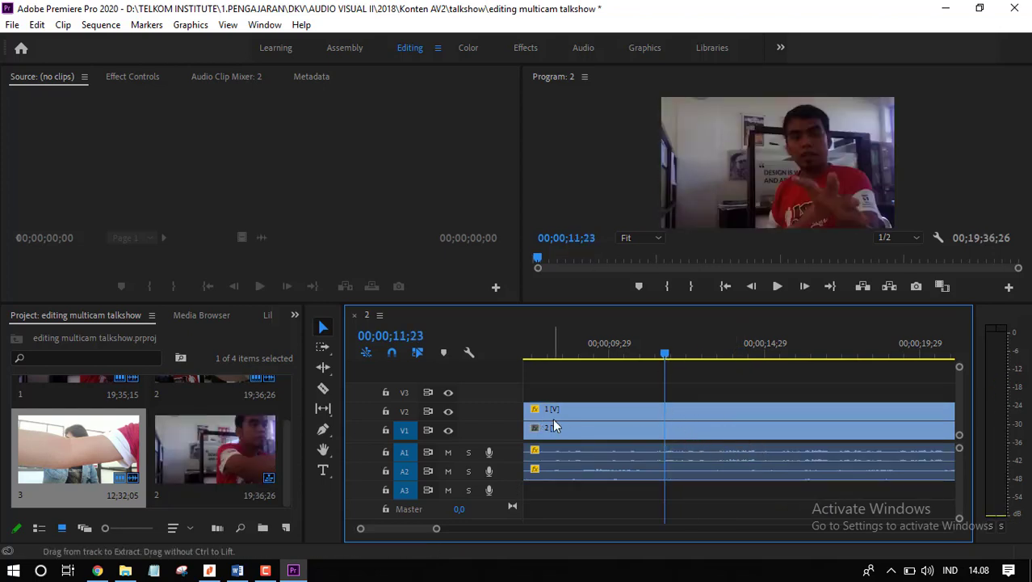
pyautogui.hotkey('ctrl', 'shift', 'z')
pyautogui.press('space')
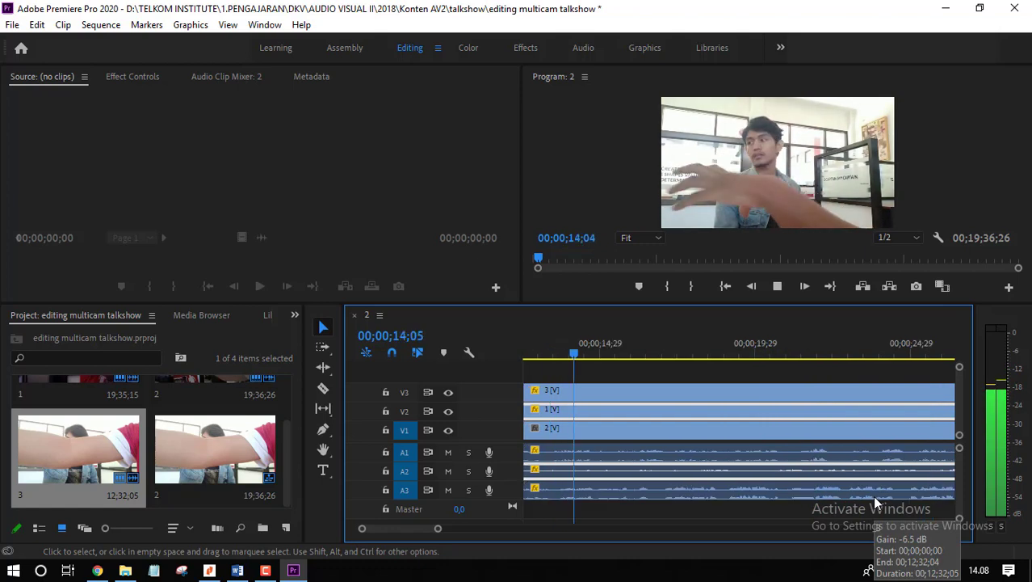
pyautogui.press('space')
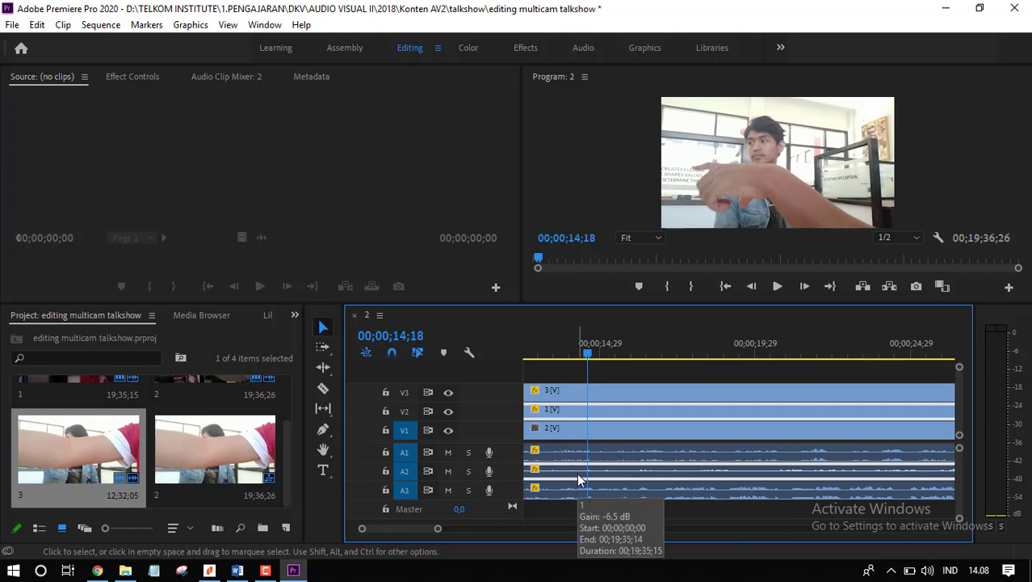
# Step: Select all three camera clips with their audio in the sequence and synchronize them again
pyautogui.click(668, 380)
pyautogui.moveTo(670, 372); pyautogui.dragTo(660, 432)
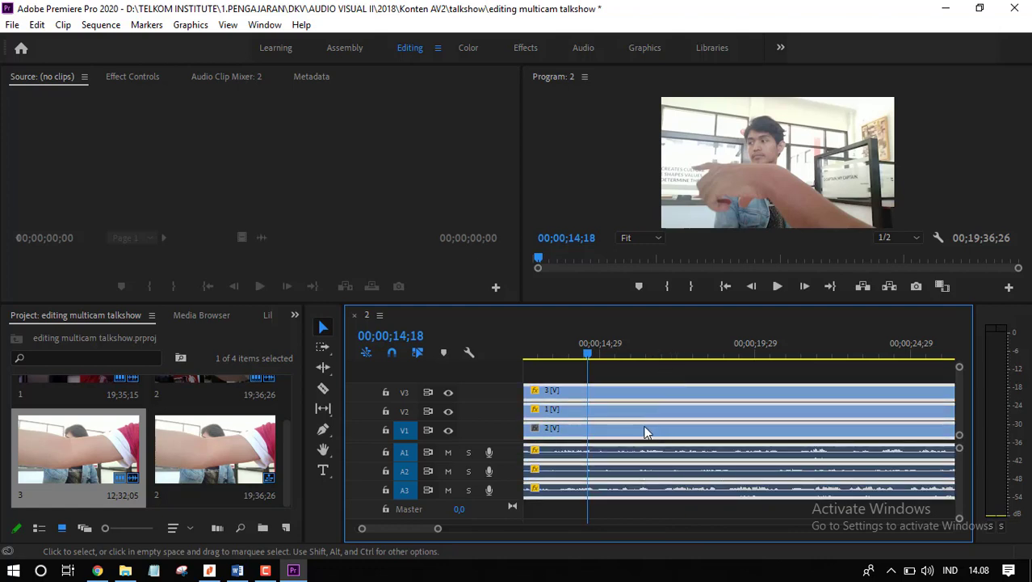
pyautogui.rightClick(647, 434)
pyautogui.click(701, 323)
pyautogui.click(607, 361)
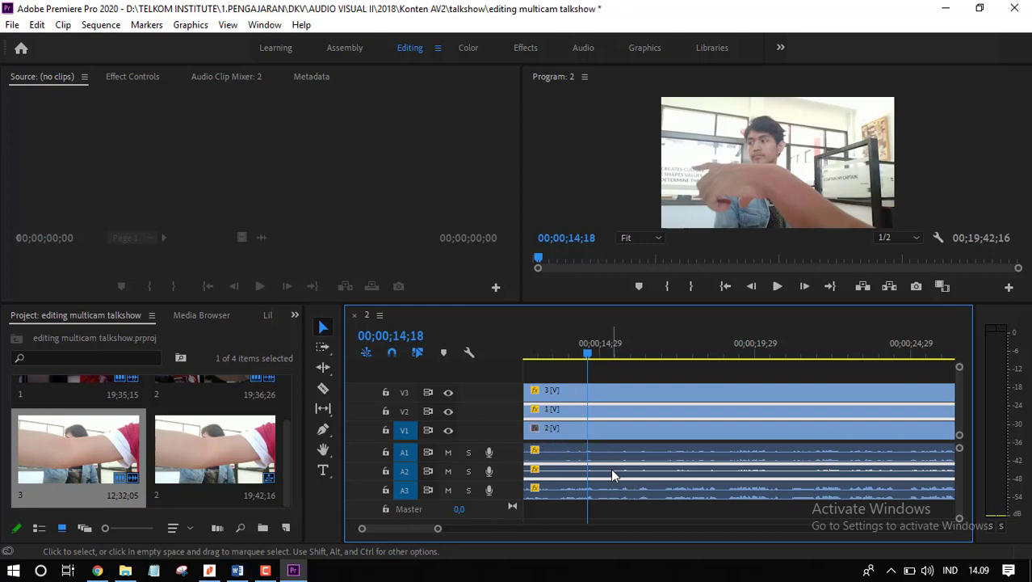
# Step: Compare where clips 2, 1 and 3 begin and how their audio waveforms line up at the sequence start
pyautogui.press('-')
pyautogui.press('-')
pyautogui.moveTo(572, 356); pyautogui.dragTo(511, 356)
pyautogui.press('=')
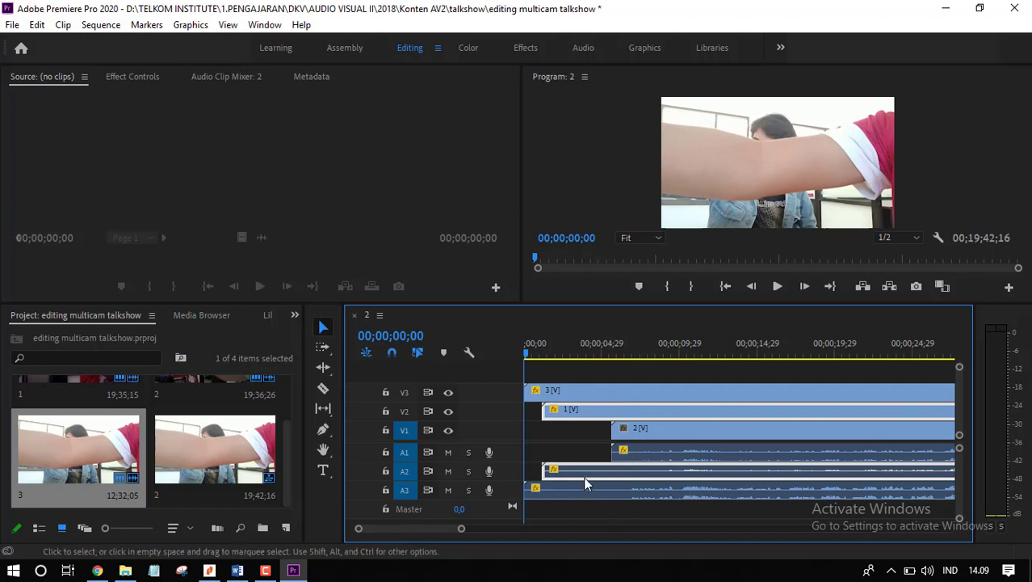
pyautogui.click(658, 458)
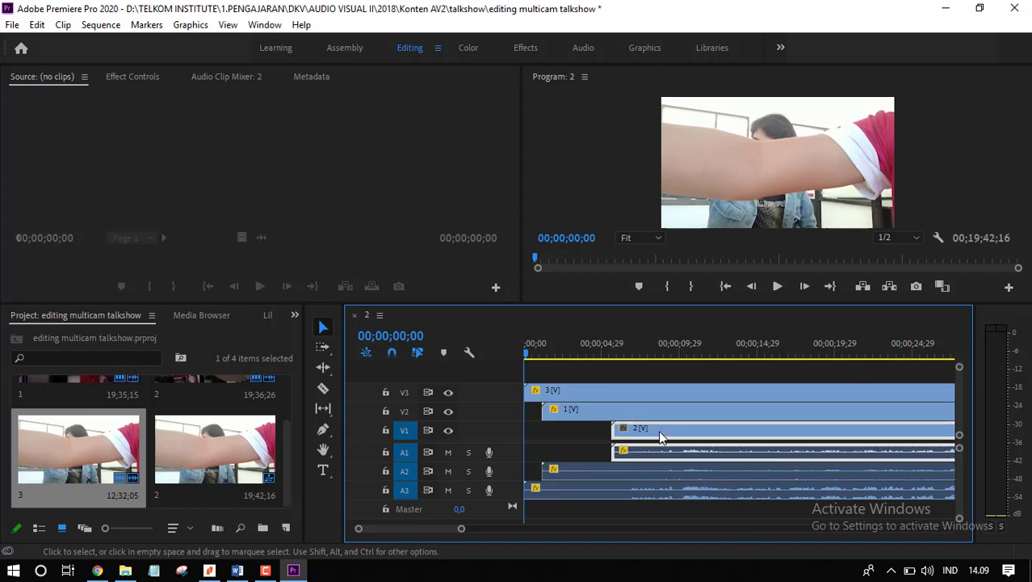
pyautogui.click(587, 469)
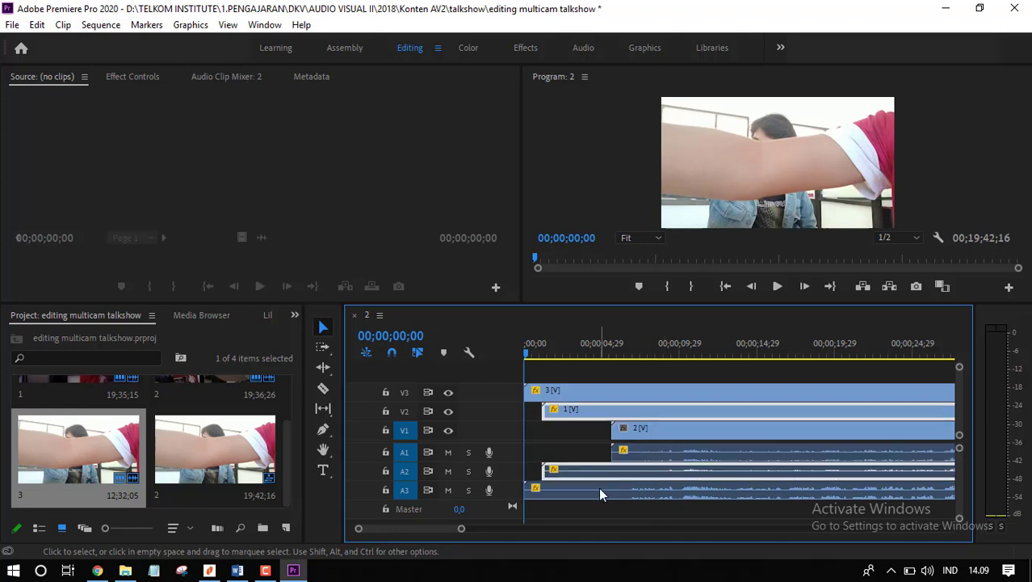
pyautogui.click(598, 487)
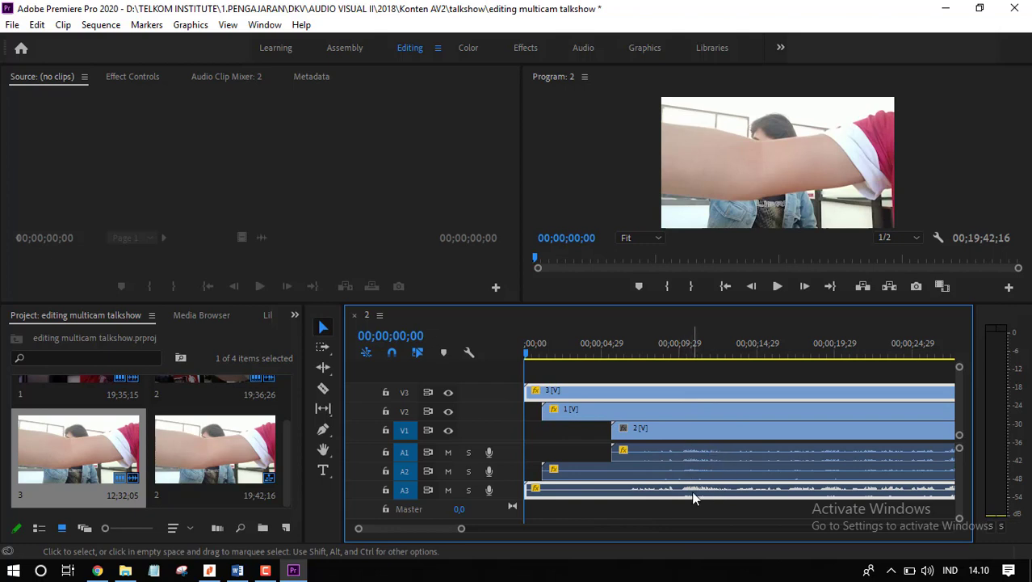
# Step: Trim the starts of clips 1 and 3 to the start of clip 2 and ripple delete the empty gap before them
pyautogui.moveTo(543, 469); pyautogui.dragTo(616, 477)
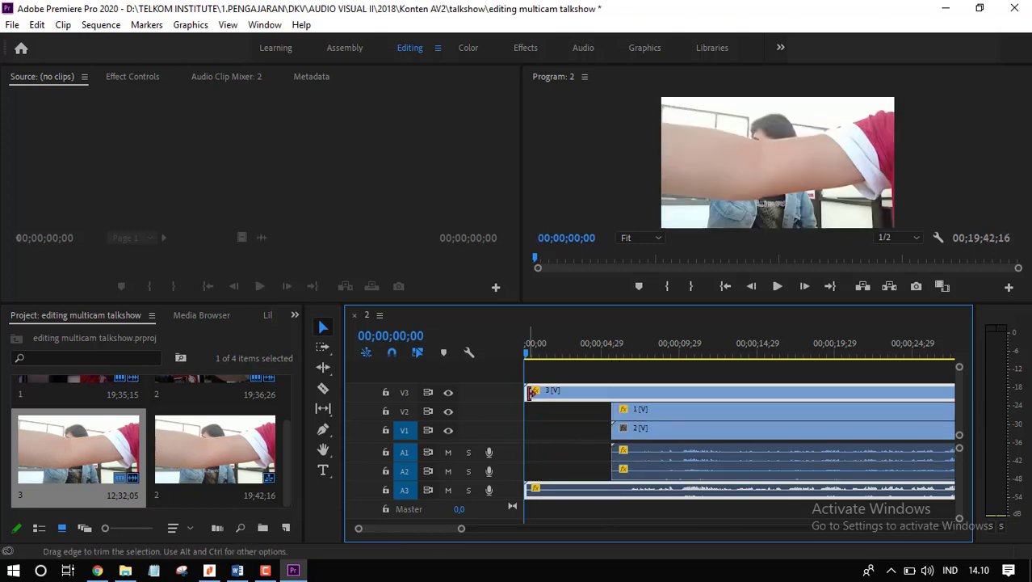
pyautogui.moveTo(526, 391); pyautogui.dragTo(614, 398)
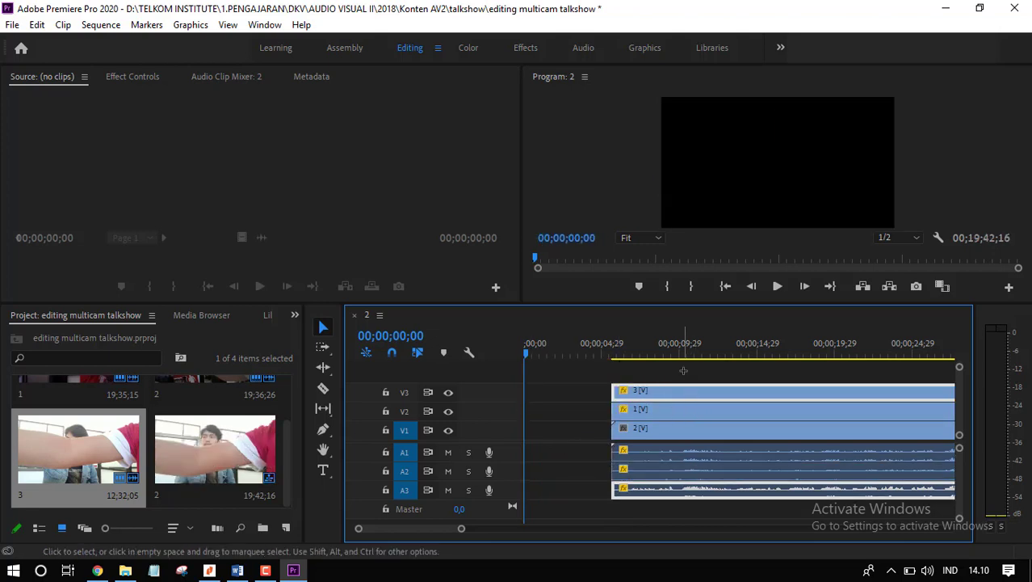
pyautogui.rightClick(576, 415)
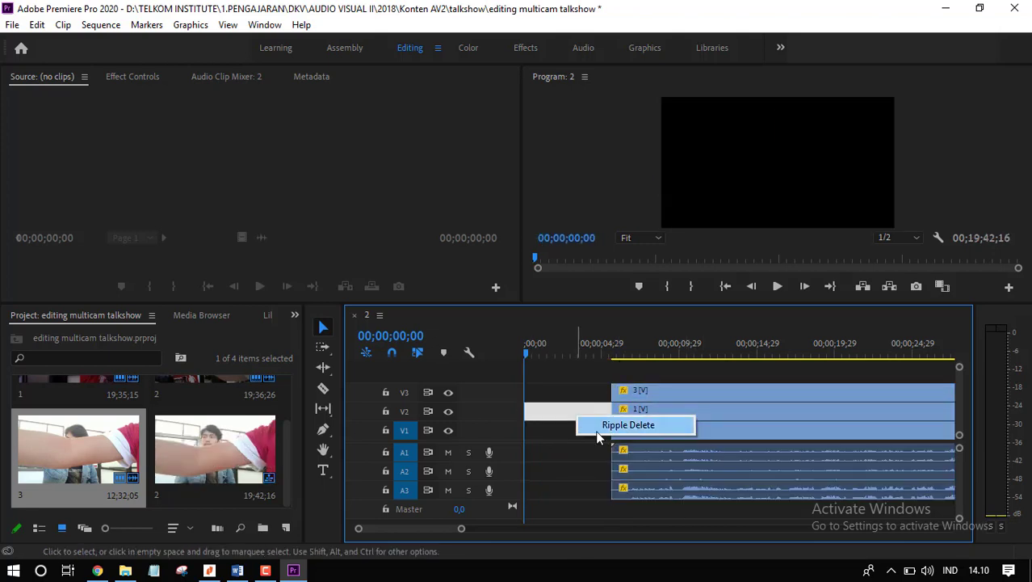
pyautogui.click(628, 425)
# Step: Play the trimmed sequence from its start and scrub between about 2 and 6 seconds to review the opening
pyautogui.press('space')
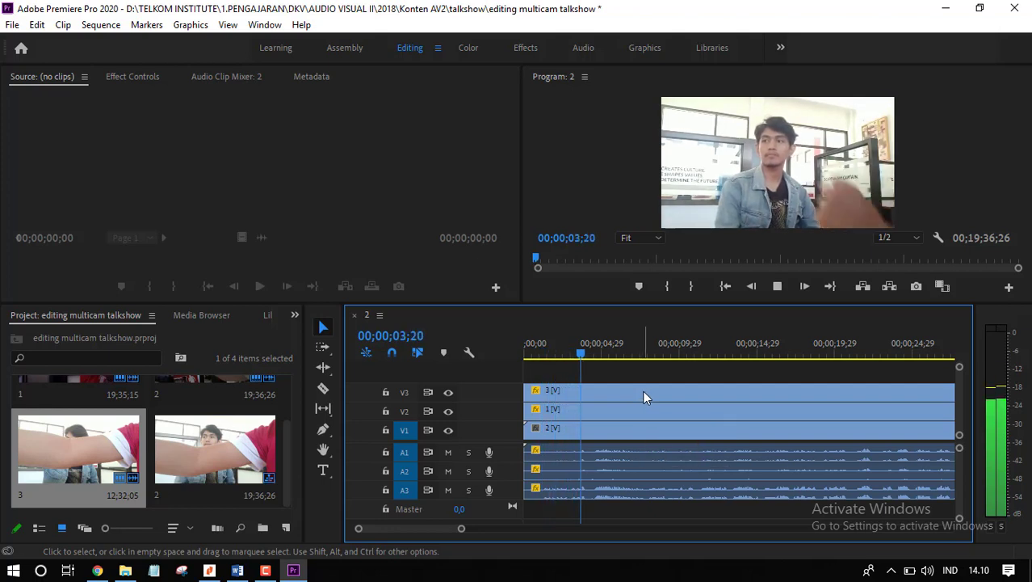
pyautogui.press('space')
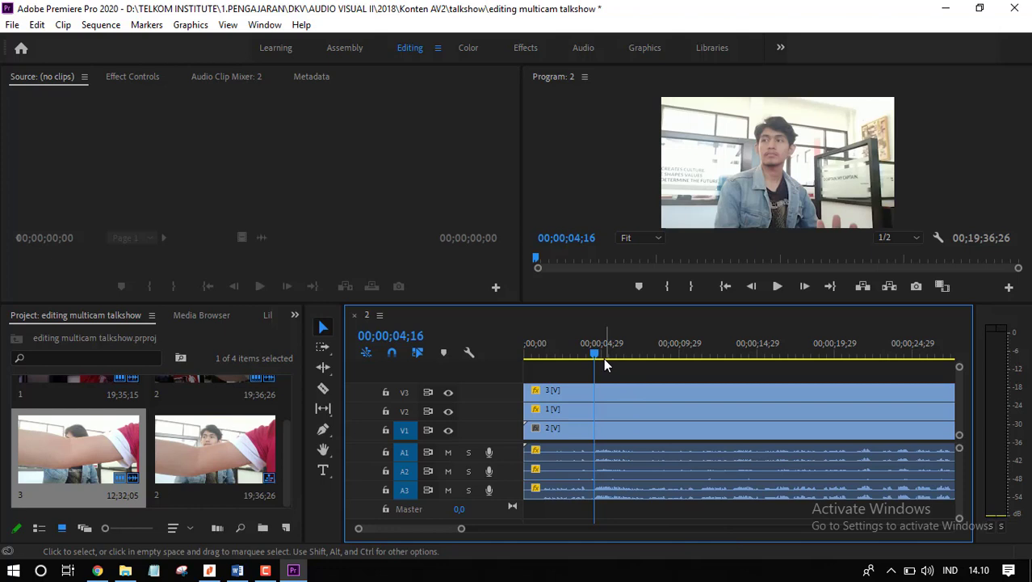
pyautogui.moveTo(596, 355)
pyautogui.mouseDown()
pyautogui.moveTo(633, 355)
pyautogui.moveTo(617, 355)
pyautogui.mouseUp()
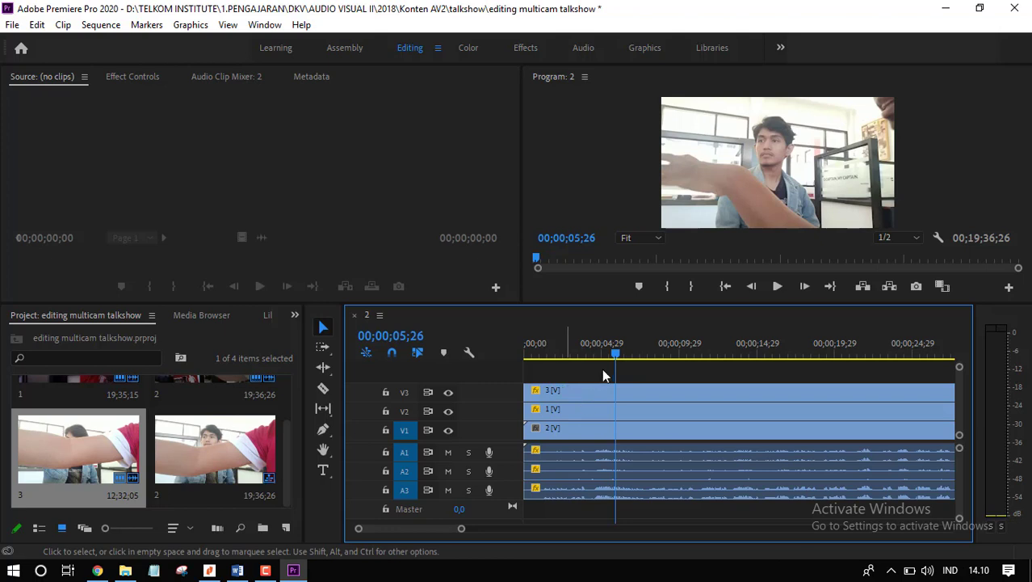
pyautogui.moveTo(614, 352); pyautogui.dragTo(593, 353)
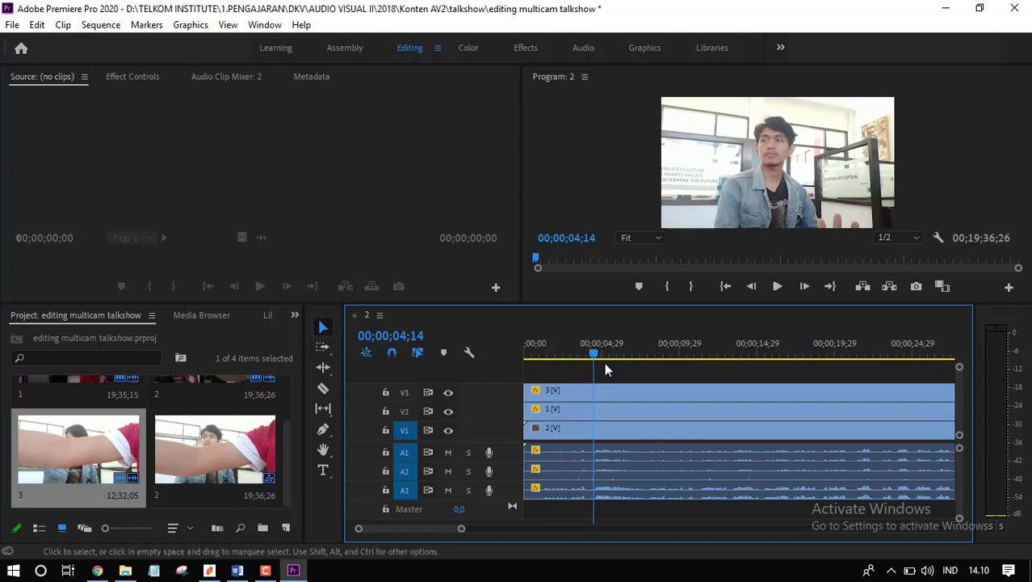
pyautogui.moveTo(593, 355); pyautogui.dragTo(564, 356)
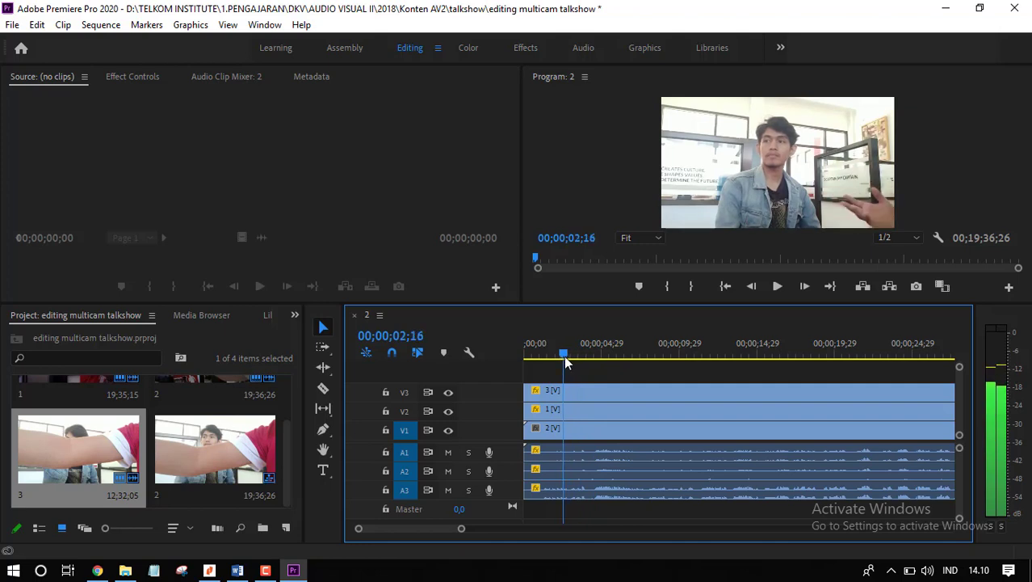
pyautogui.click(551, 396)
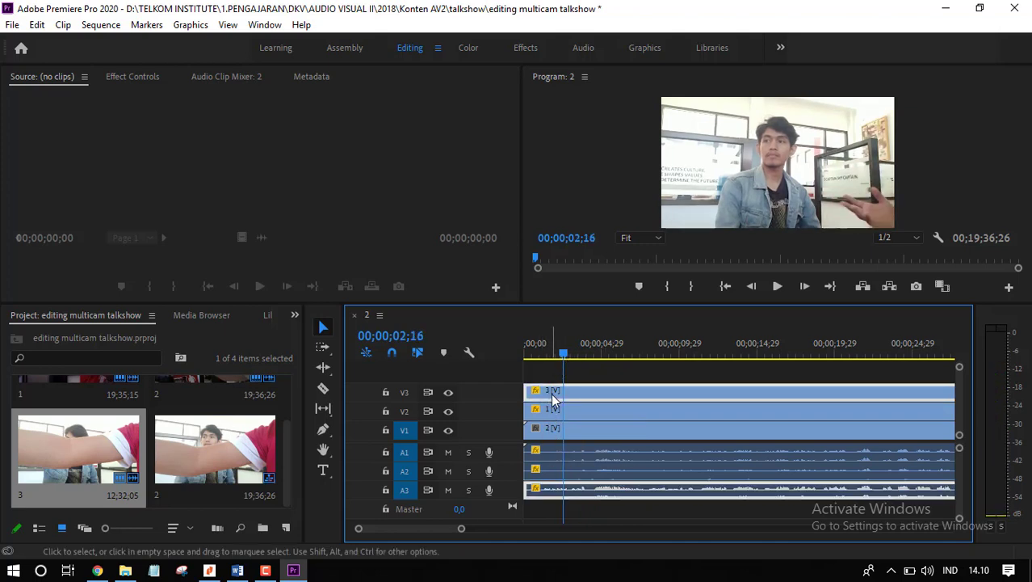
pyautogui.moveTo(564, 356); pyautogui.dragTo(578, 356)
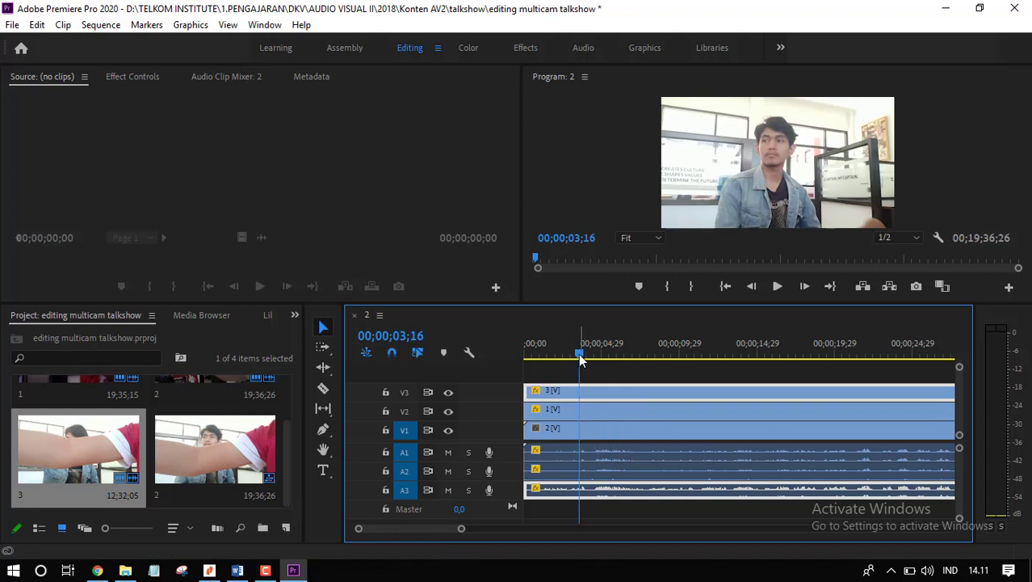
pyautogui.moveTo(580, 354); pyautogui.dragTo(563, 357)
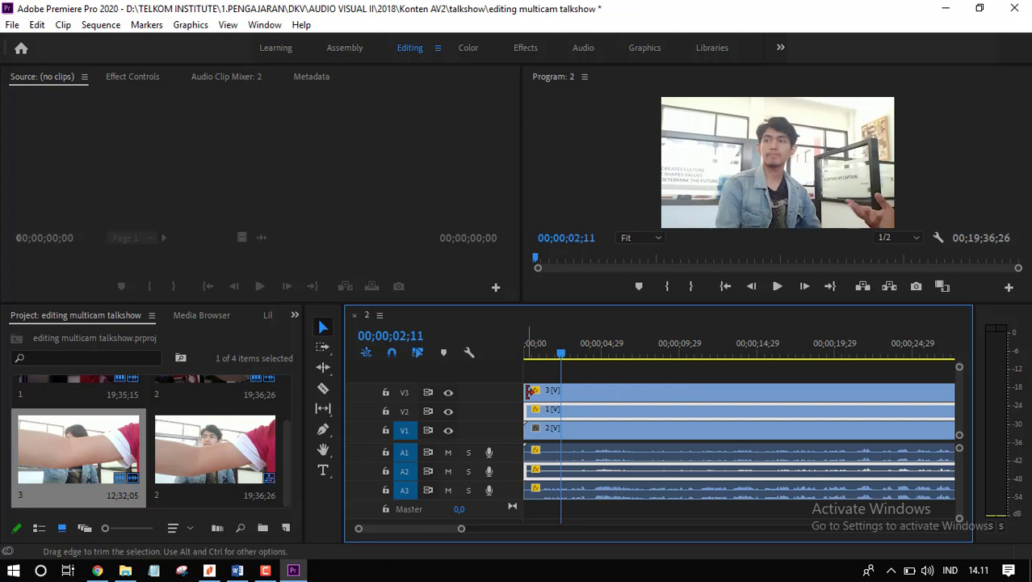
# Step: Mute audio tracks A2 and A3 and trim the start of clip 3 on V3 to about 12 seconds
pyautogui.moveTo(560, 359); pyautogui.dragTo(540, 358)
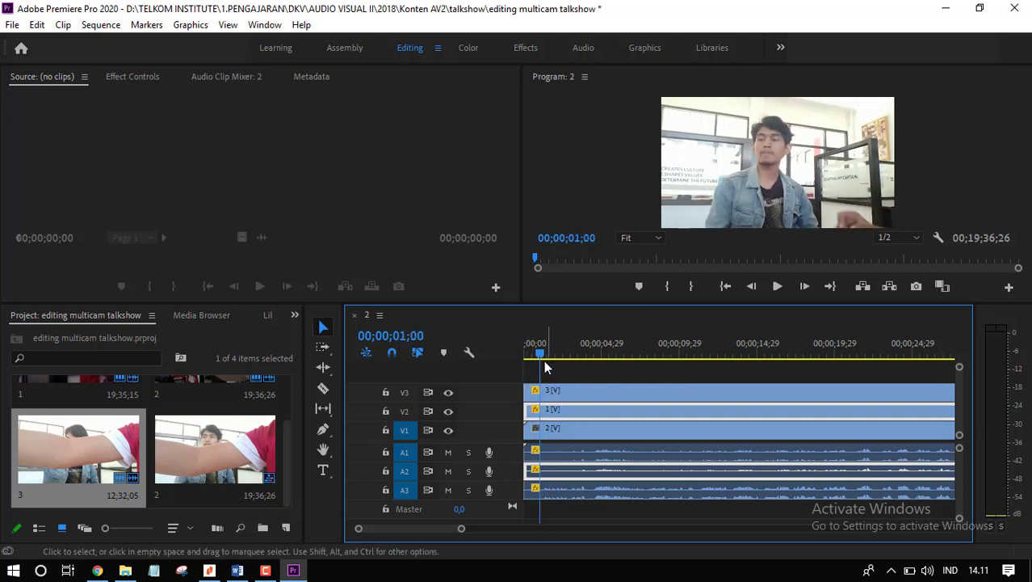
pyautogui.moveTo(539, 359); pyautogui.dragTo(575, 391)
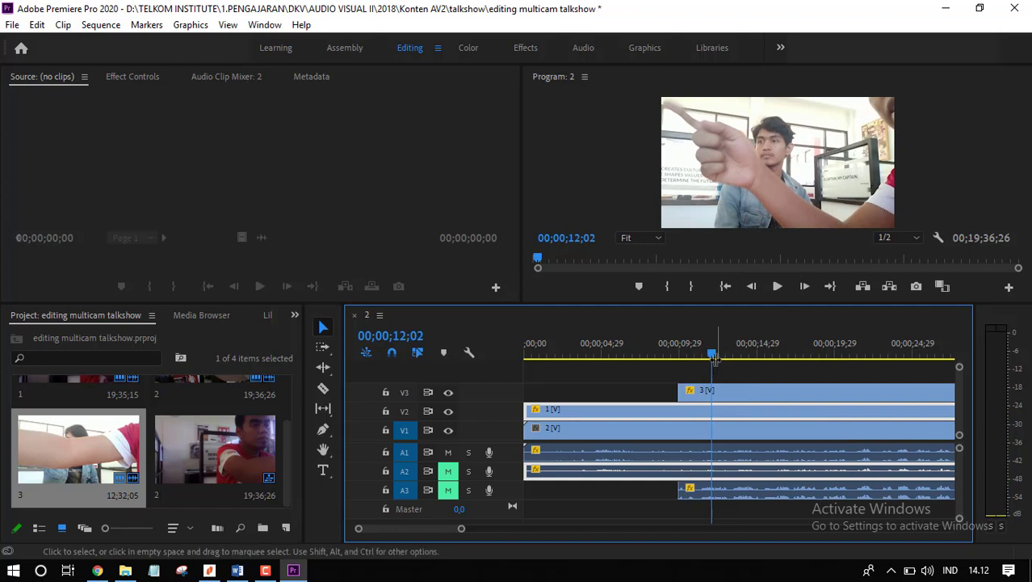
pyautogui.moveTo(679, 354); pyautogui.dragTo(627, 365)
pyautogui.press('space')
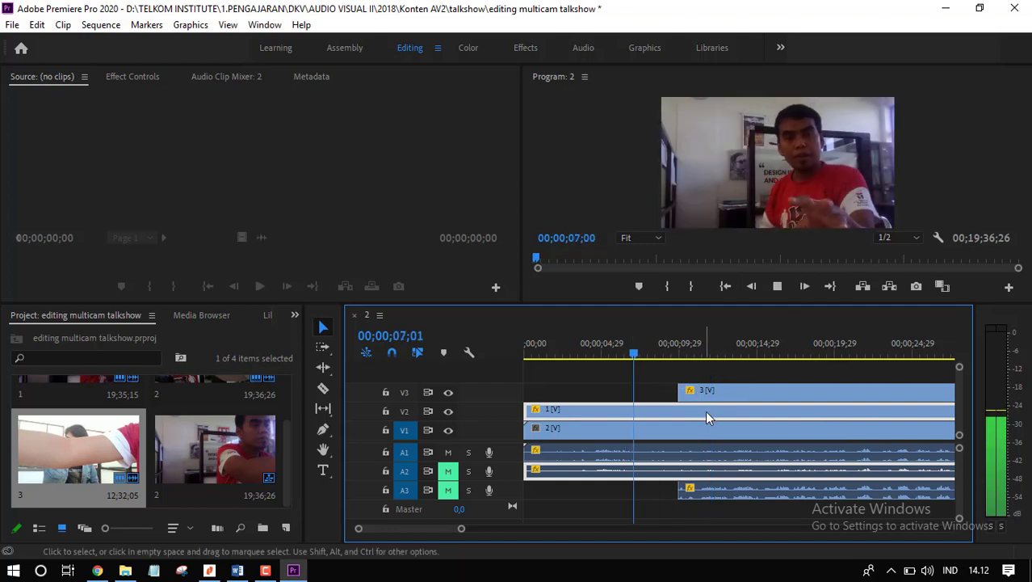
pyautogui.moveTo(692, 392); pyautogui.dragTo(722, 377)
pyautogui.press('space')
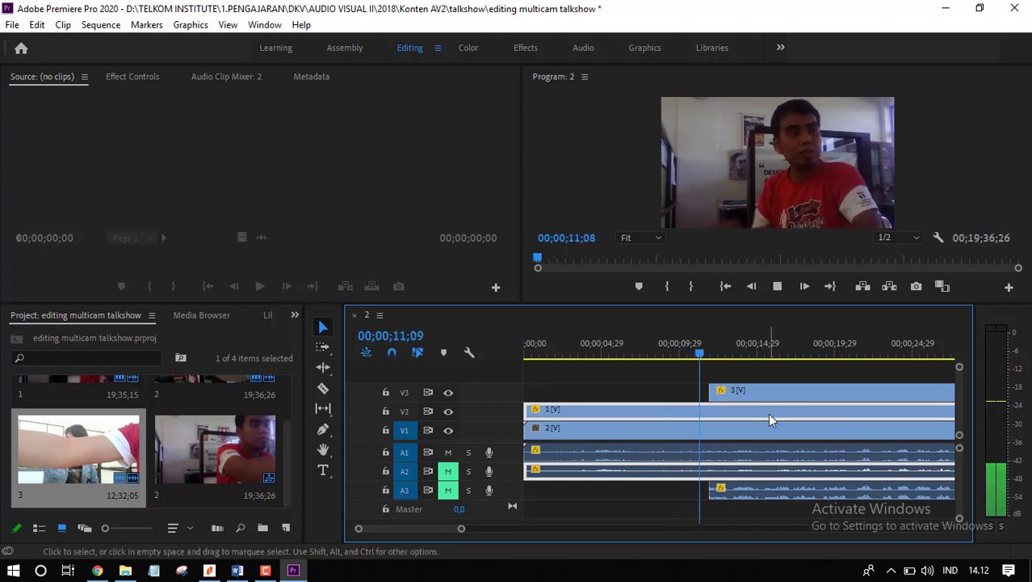
pyautogui.press('space')
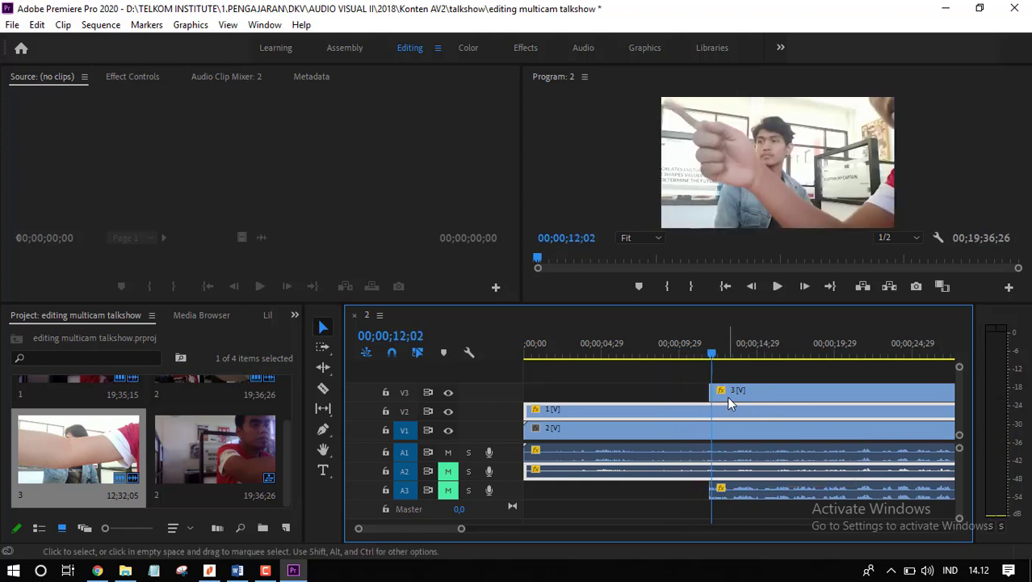
pyautogui.click(708, 357)
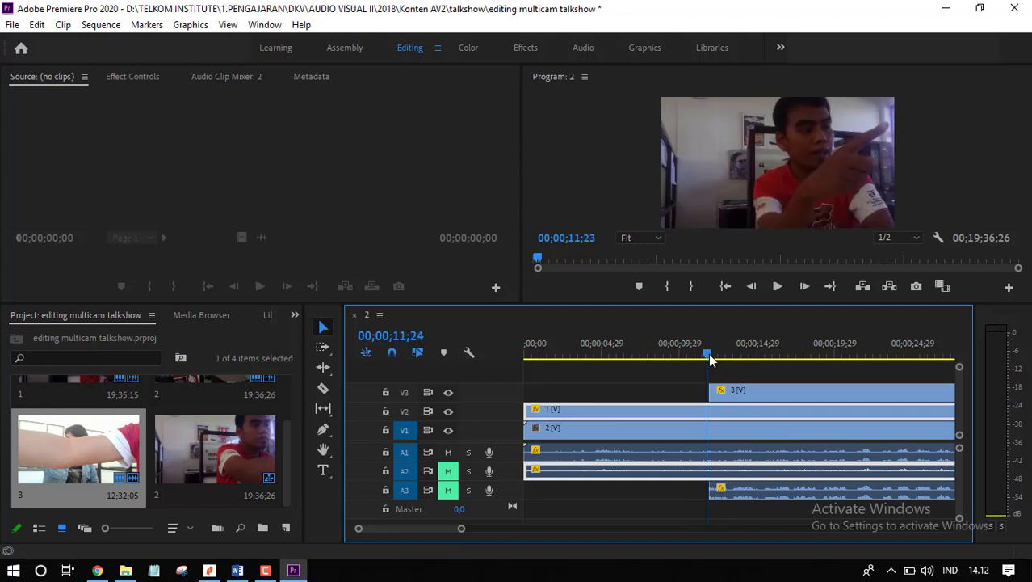
pyautogui.click(710, 356)
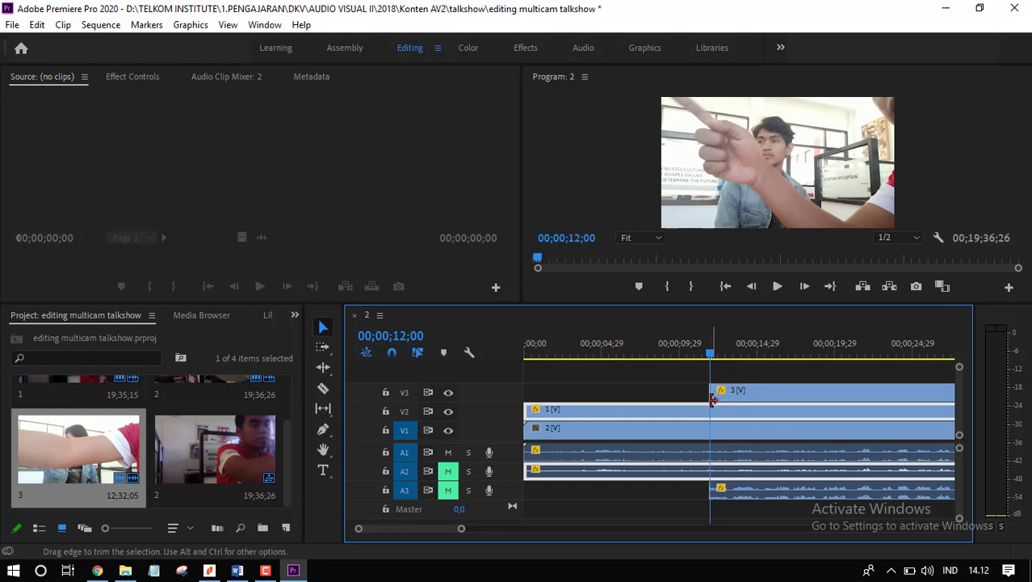
# Step: Trim the start of clip 3 on V3 with its audio to about 21 seconds
pyautogui.press('c')
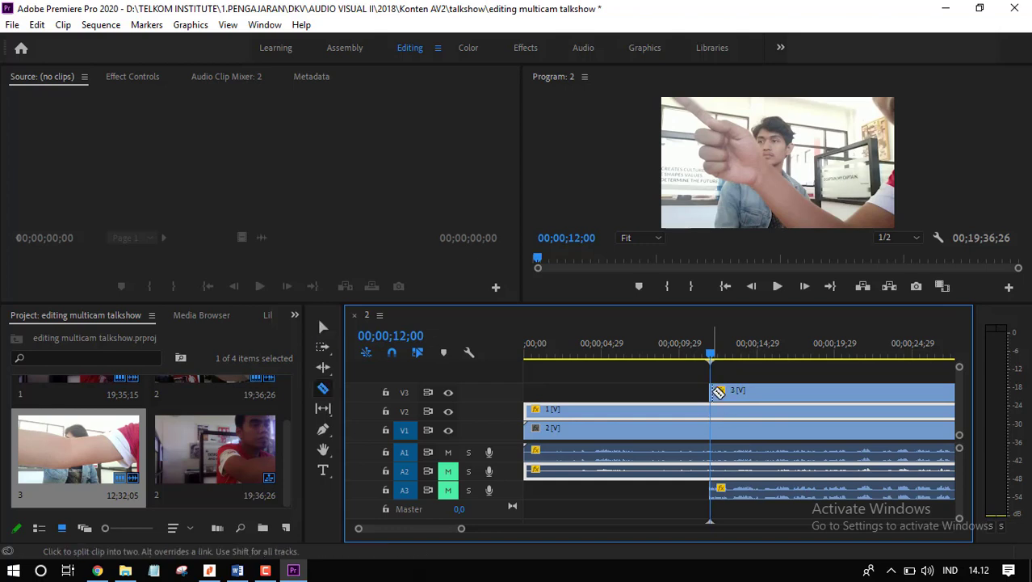
pyautogui.press('v')
pyautogui.click(714, 391)
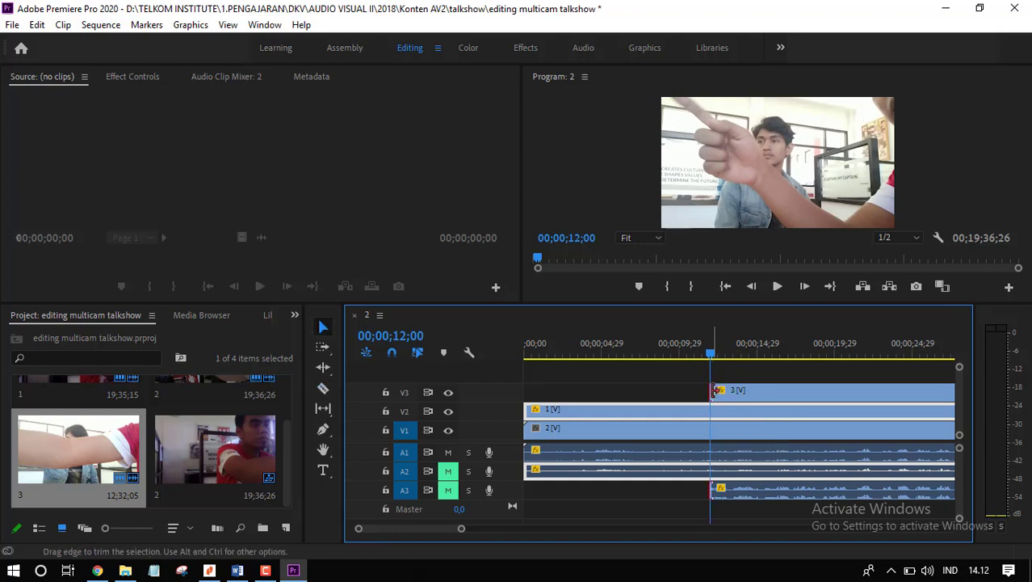
pyautogui.moveTo(714, 391); pyautogui.dragTo(873, 396)
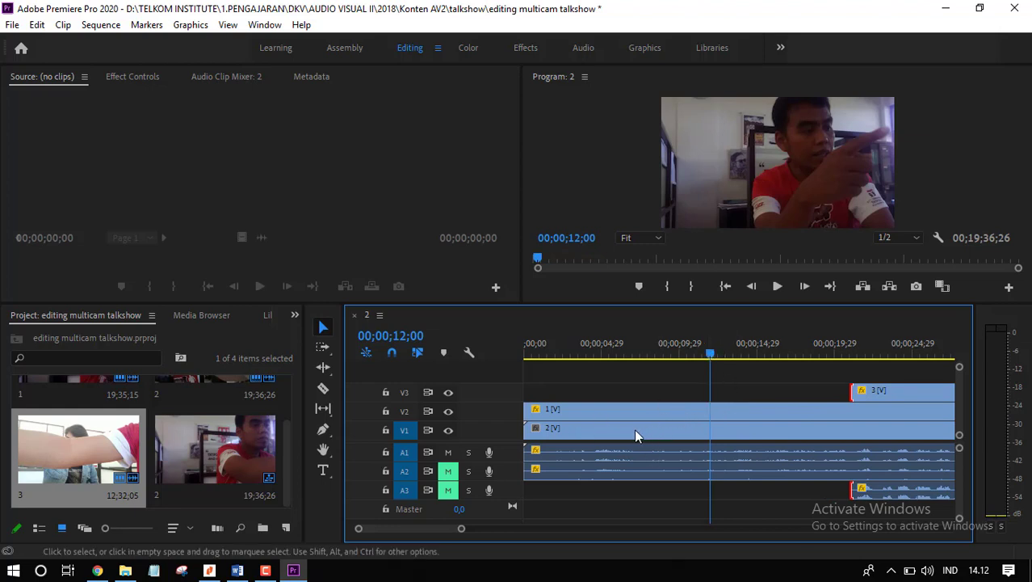
# Step: Split clip 1 on V2 at 00;00;12;00, trim its second part's start to about 18 seconds, and play across the gap
pyautogui.press('c')
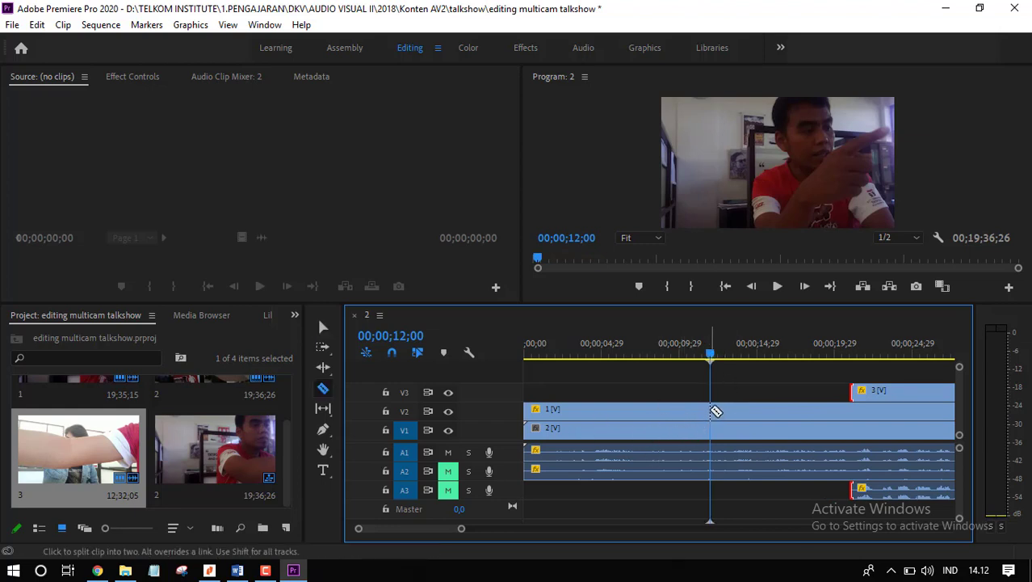
pyautogui.click(723, 421)
pyautogui.press('v')
pyautogui.moveTo(713, 409); pyautogui.dragTo(802, 408)
pyautogui.moveTo(708, 352); pyautogui.dragTo(622, 349)
pyautogui.press('space')
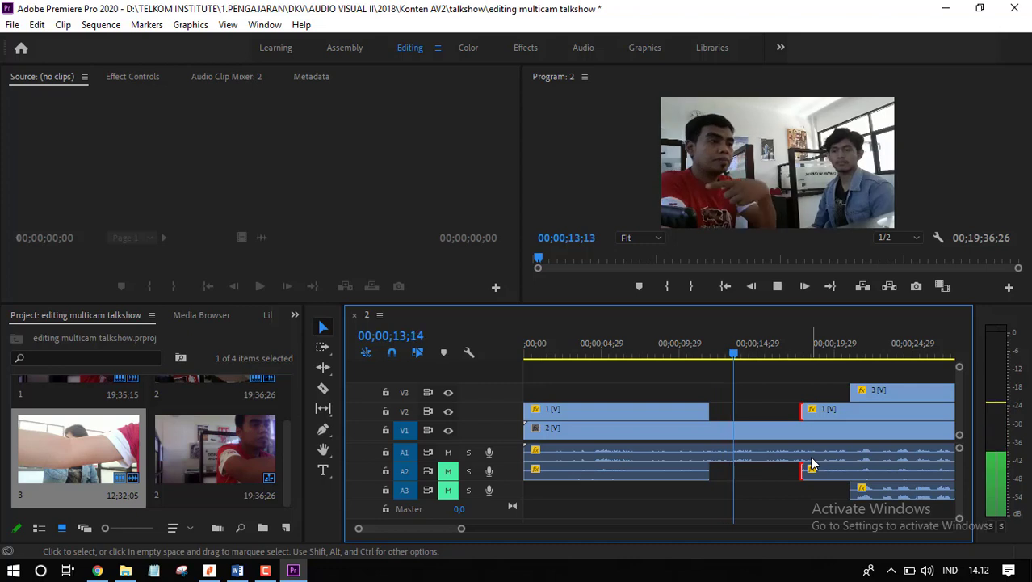
pyautogui.press('space')
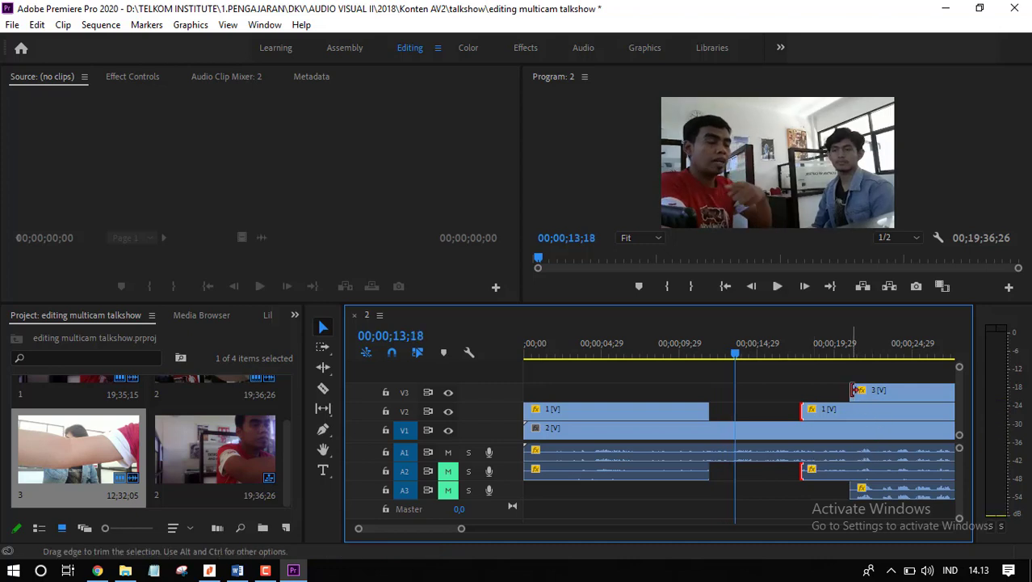
# Step: Extend clip 3's start back to about 12.5 seconds, shorten clip 1's first part to about 11.5 seconds, and play the camera switches
pyautogui.moveTo(855, 390); pyautogui.dragTo(702, 414)
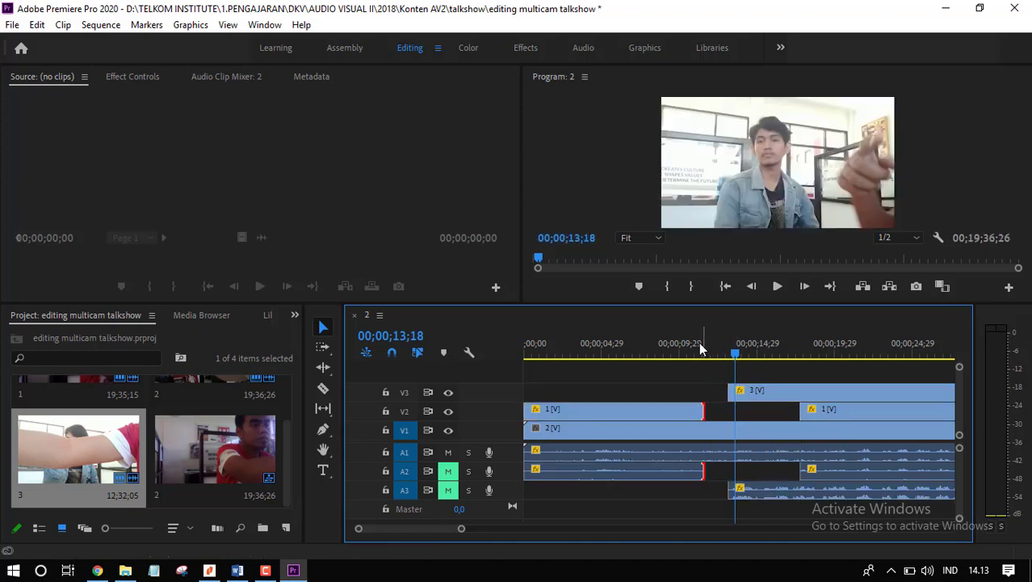
pyautogui.click(676, 343)
pyautogui.press('space')
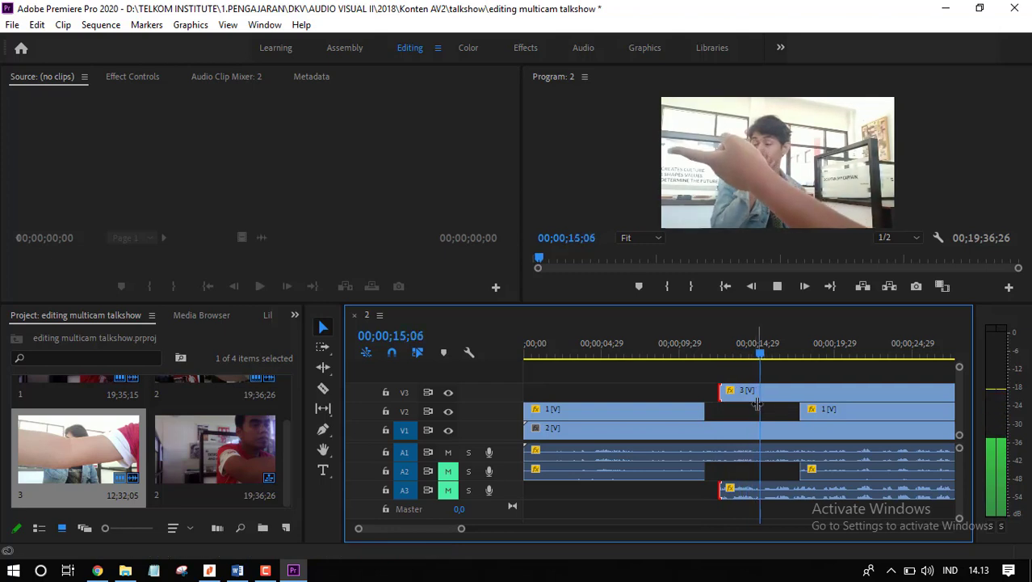
pyautogui.press('space')
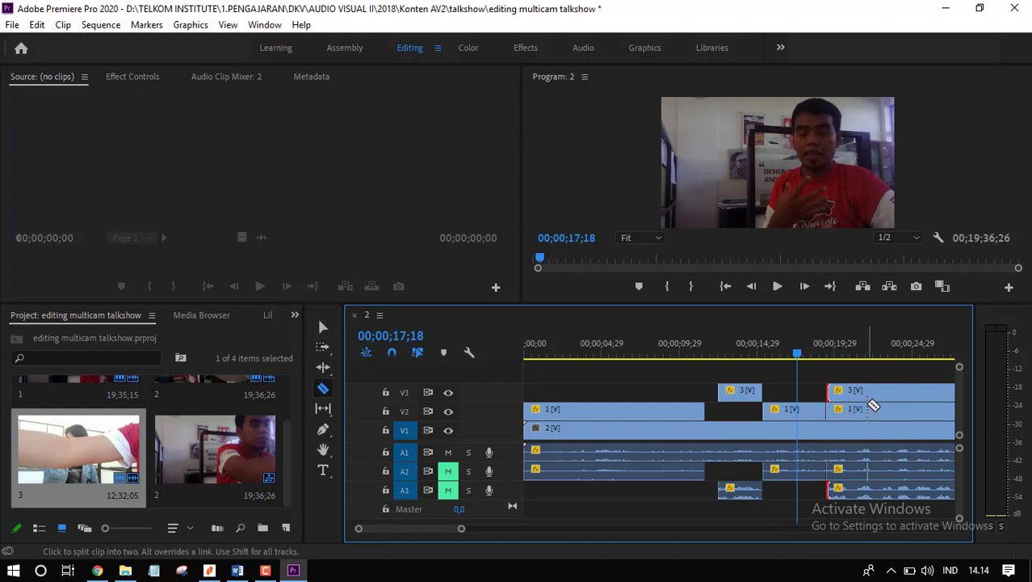
# Step: Trim the starts of the last parts of clip 3 on V3 and clip 1 on V2 to about 22 to 23 seconds
pyautogui.press('v')
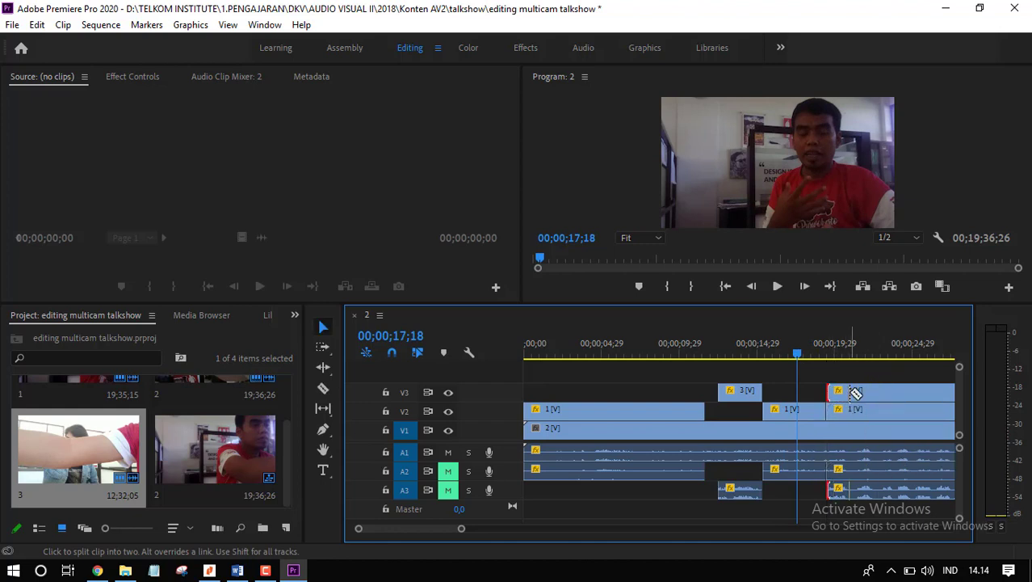
pyautogui.moveTo(829, 393); pyautogui.dragTo(877, 393)
pyautogui.moveTo(828, 411); pyautogui.dragTo(870, 412)
# Step: Review the camera switches between about 13 and 23 seconds and the footage around 3 minutes 40 seconds
pyautogui.moveTo(802, 354); pyautogui.dragTo(734, 354)
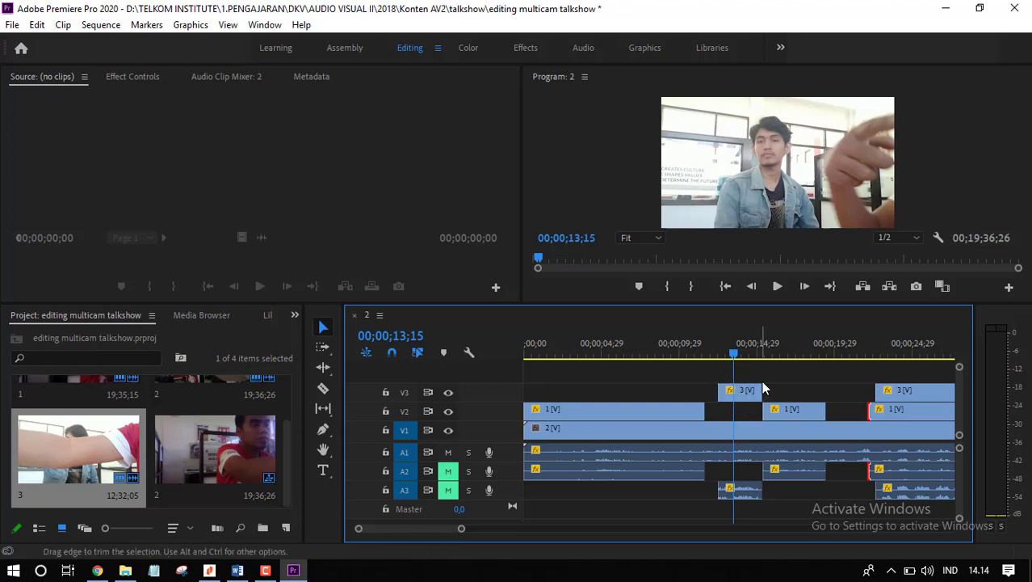
pyautogui.moveTo(734, 353); pyautogui.dragTo(791, 359)
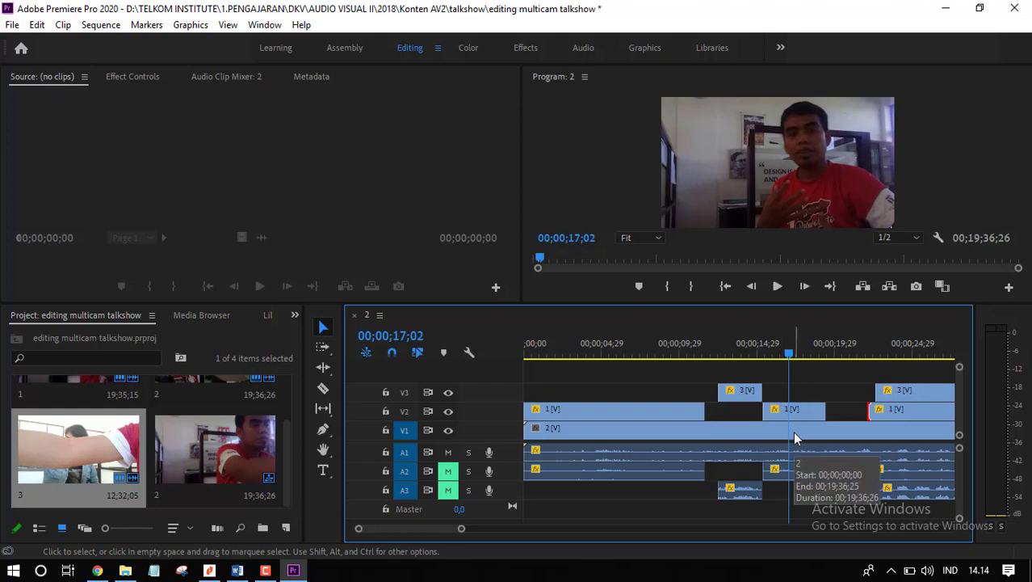
pyautogui.moveTo(801, 356); pyautogui.dragTo(826, 357)
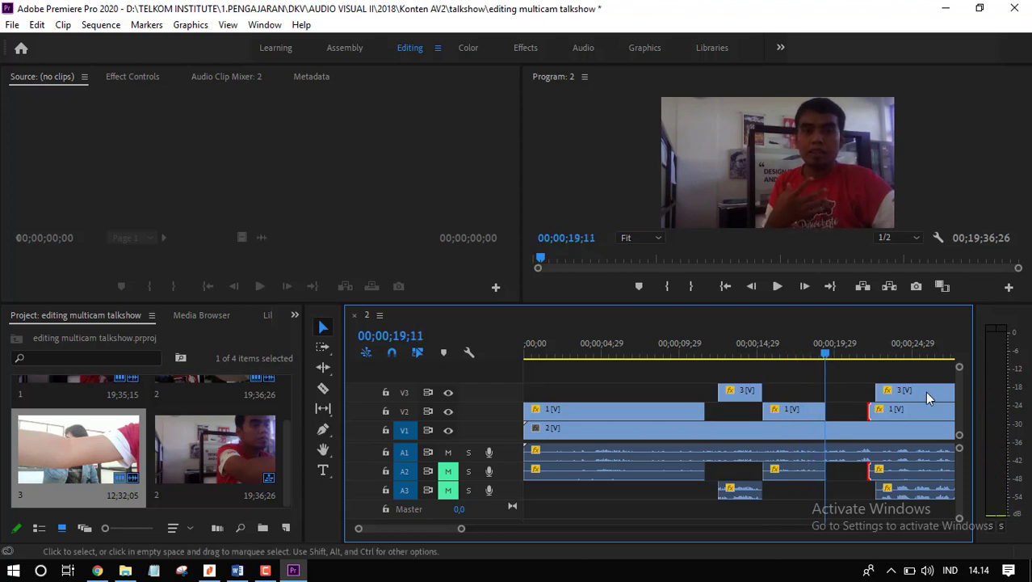
pyautogui.press('space')
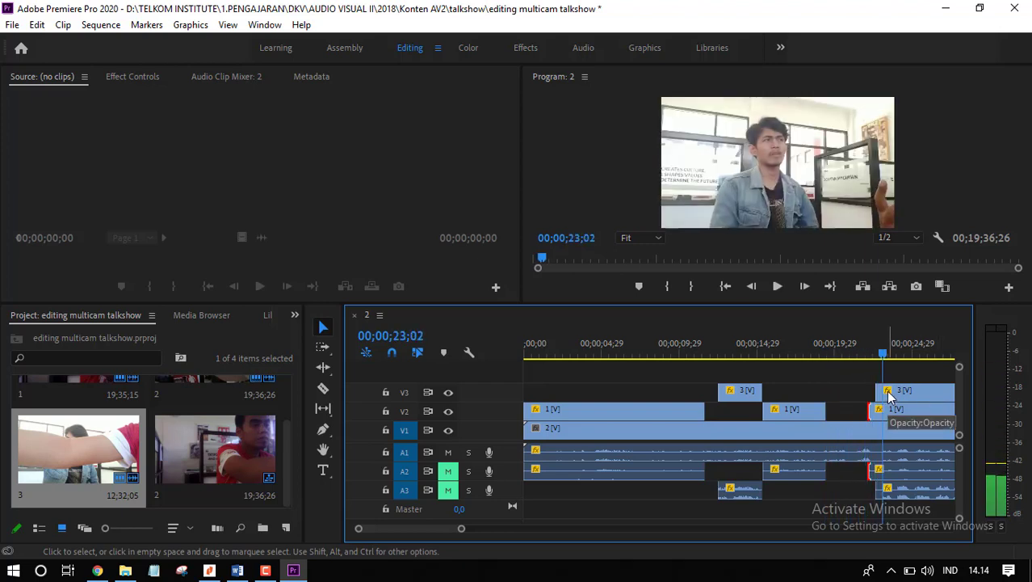
pyautogui.press('space')
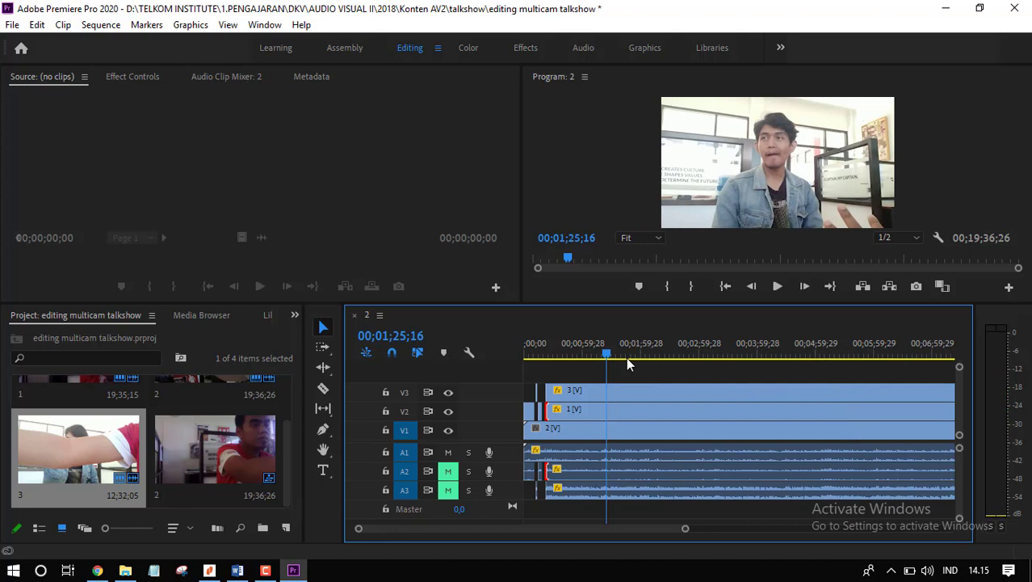
pyautogui.moveTo(626, 357); pyautogui.dragTo(741, 361)
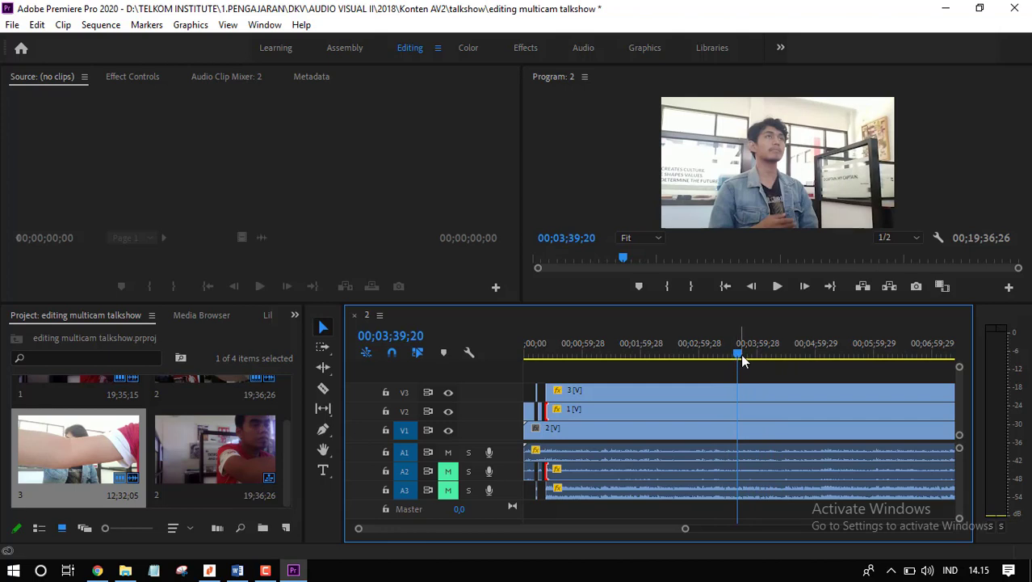
pyautogui.press('space')
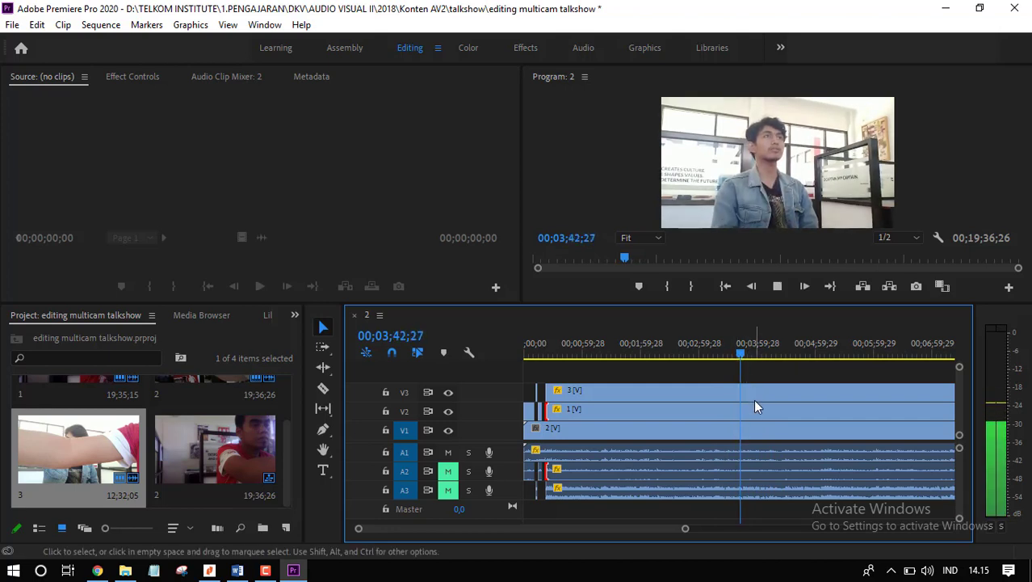
pyautogui.press('space')
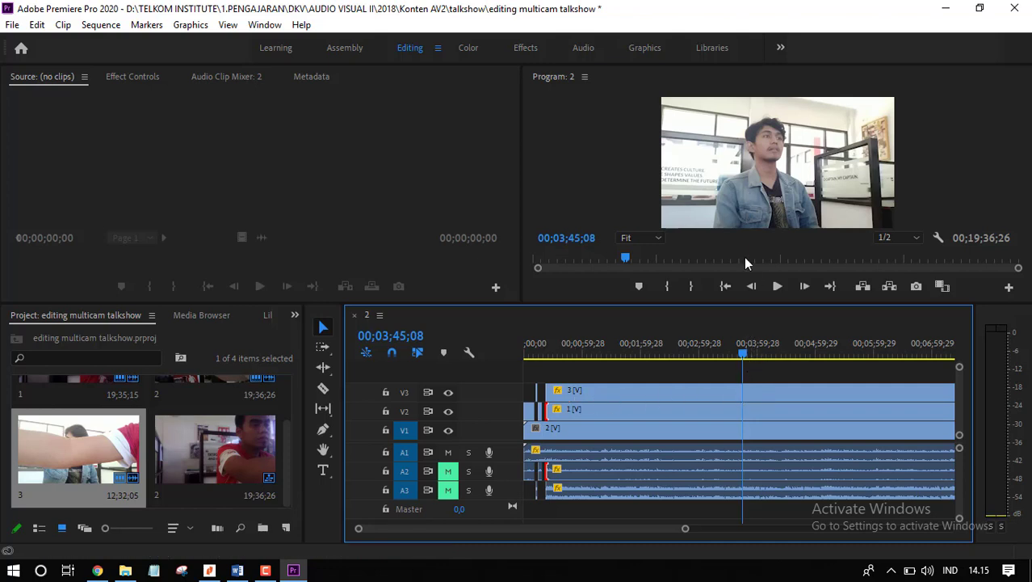
# Step: Split clip 3 on V3 at about 1:31 and 2:11 and delete the segment between the cuts
pyautogui.press('c')
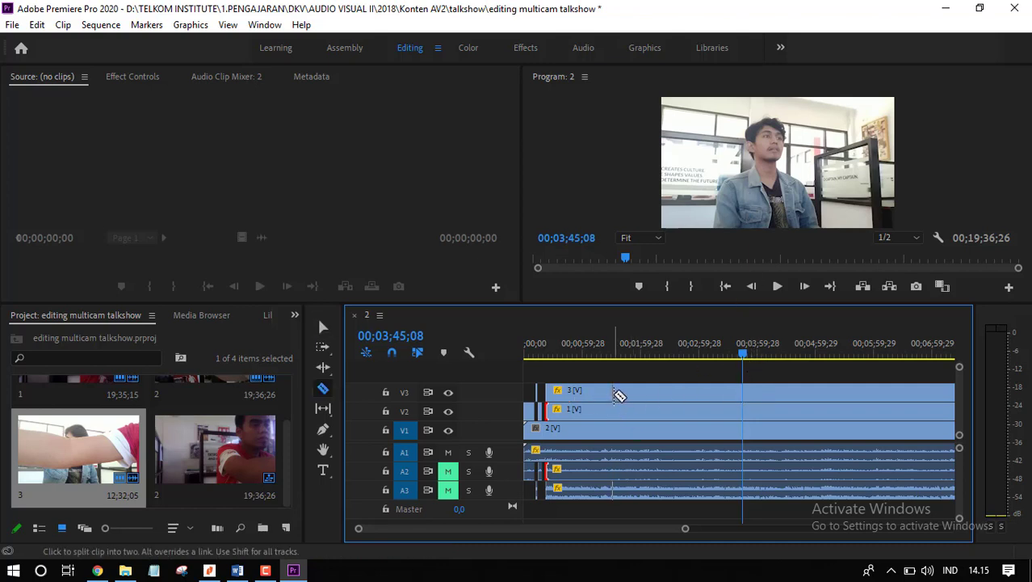
pyautogui.click(611, 392)
pyautogui.click(651, 393)
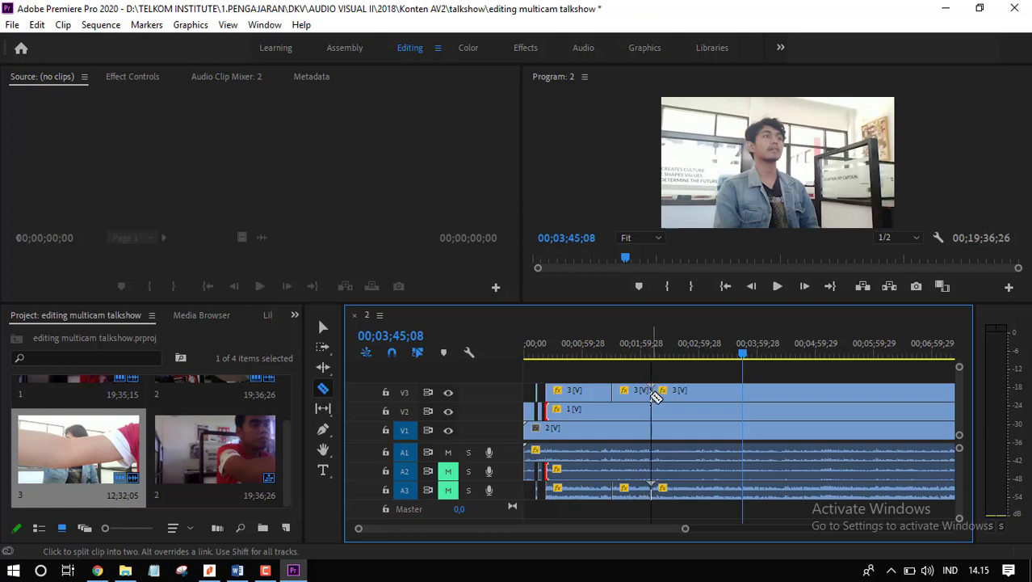
pyautogui.press('v')
pyautogui.click(632, 393)
pyautogui.press('Delete')
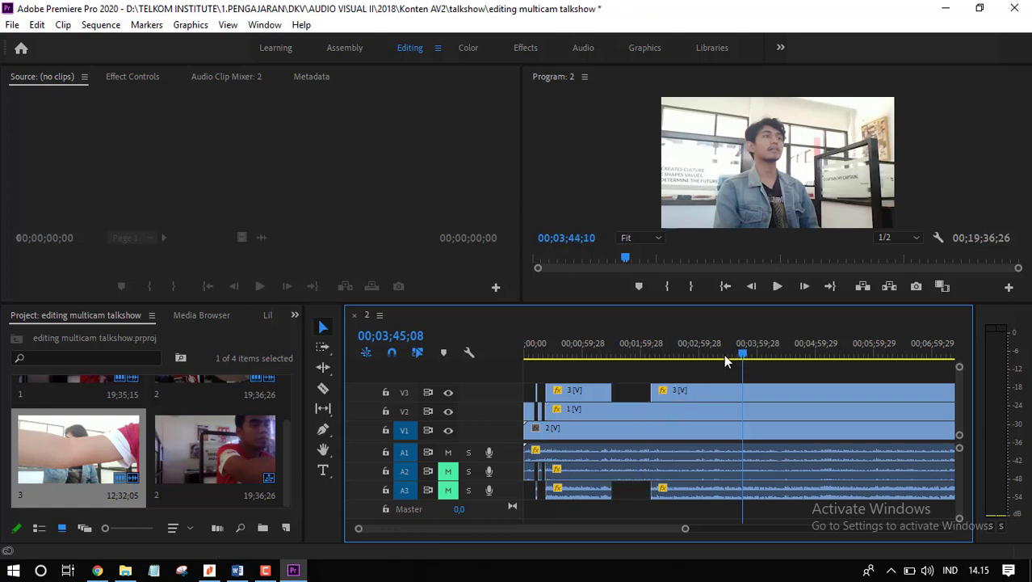
# Step: Split clip 3 on V3 at 00;02;55;07 and trim the start of the part after the cut to about 3:30
pyautogui.click(693, 356)
pyautogui.press('c')
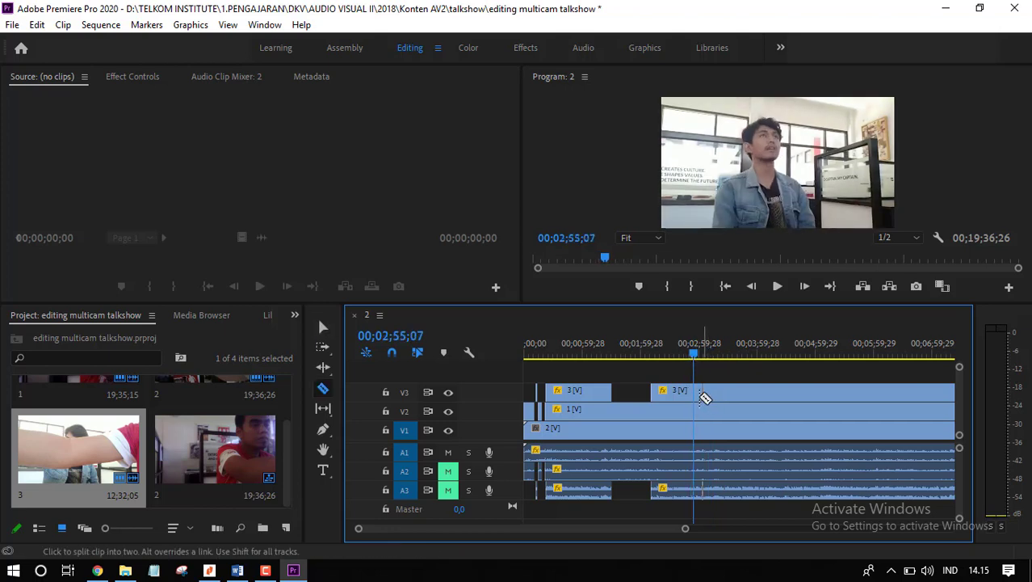
pyautogui.click(694, 392)
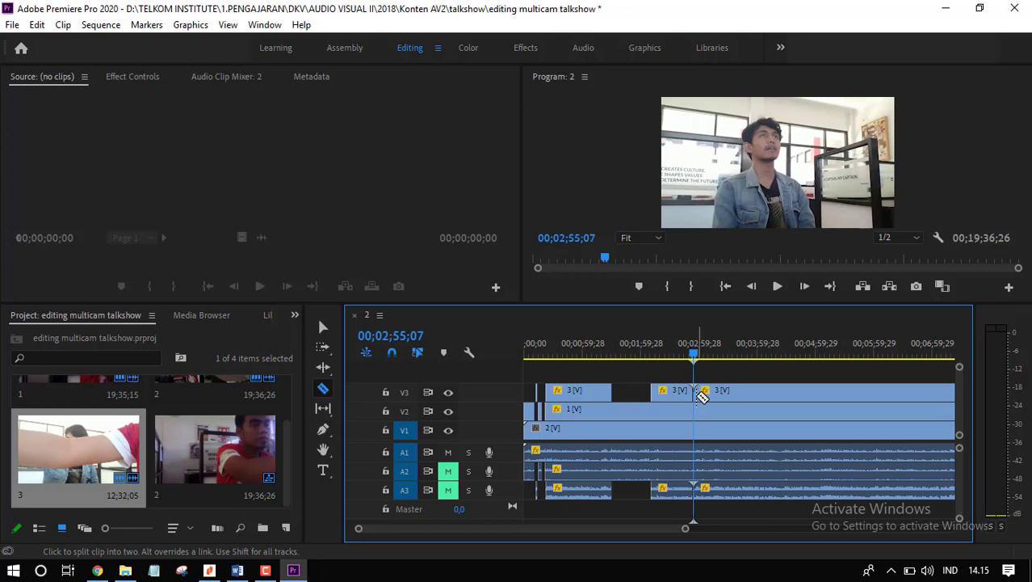
pyautogui.press('v')
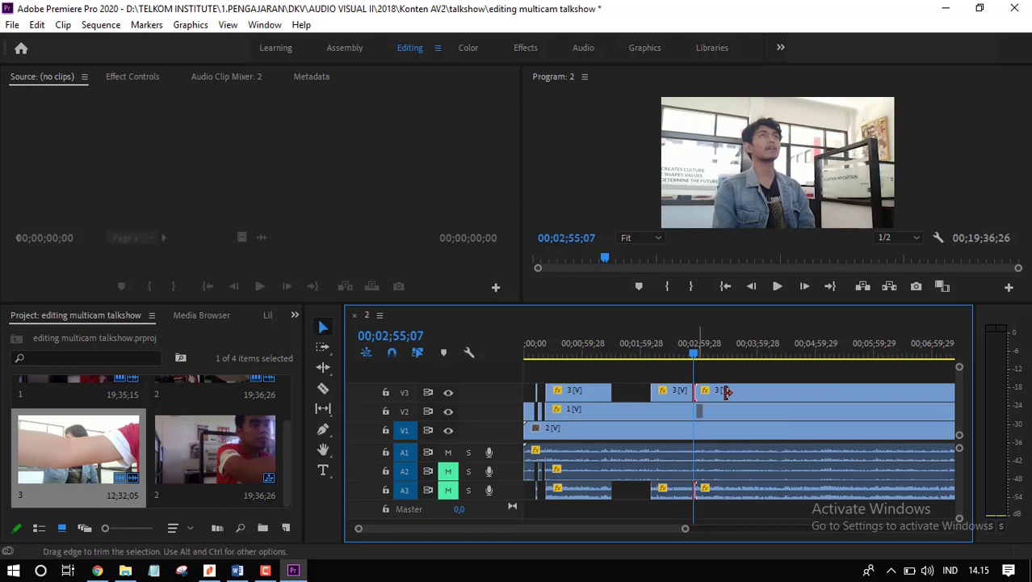
pyautogui.moveTo(706, 391); pyautogui.dragTo(728, 410)
# Step: Split clip 1 on V2 at 00;02;55;07, start its second part at about 3:30, and trim clip 3's last part to start at about 4:25
pyautogui.press('c')
pyautogui.click(694, 410)
pyautogui.press('v')
pyautogui.moveTo(728, 393); pyautogui.dragTo(782, 393)
# Step: Split clip 1 on V2 at about 4:25 and trim the start of its last part to about 5:22
pyautogui.press('c')
pyautogui.click(783, 411)
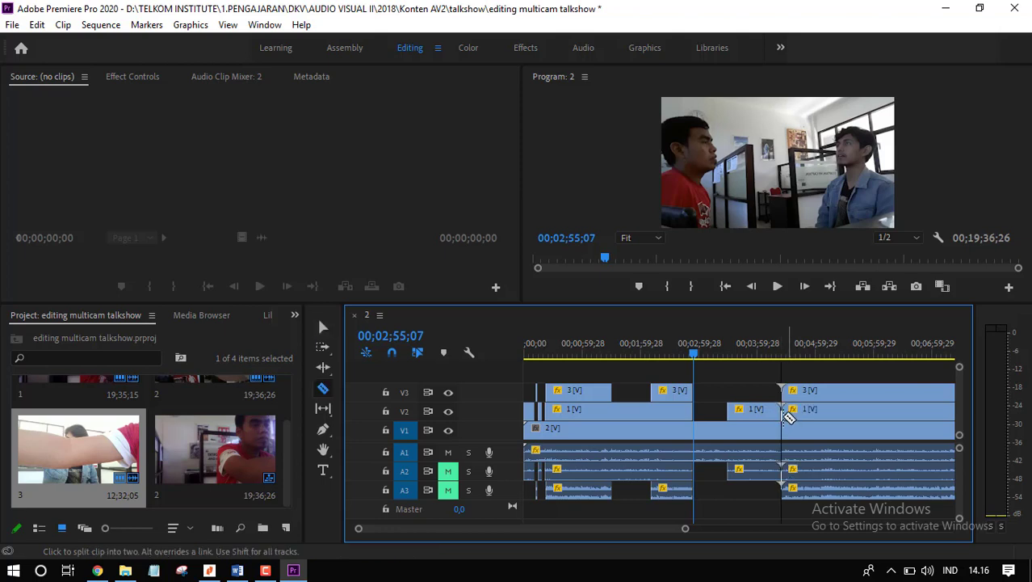
pyautogui.press('v')
pyautogui.moveTo(782, 410); pyautogui.dragTo(843, 412)
# Step: Play the footage before the first long gap on V3 and trim the end of the preceding clip 3 segment back to 00;01;08;18
pyautogui.moveTo(690, 357); pyautogui.dragTo(602, 356)
pyautogui.press('space')
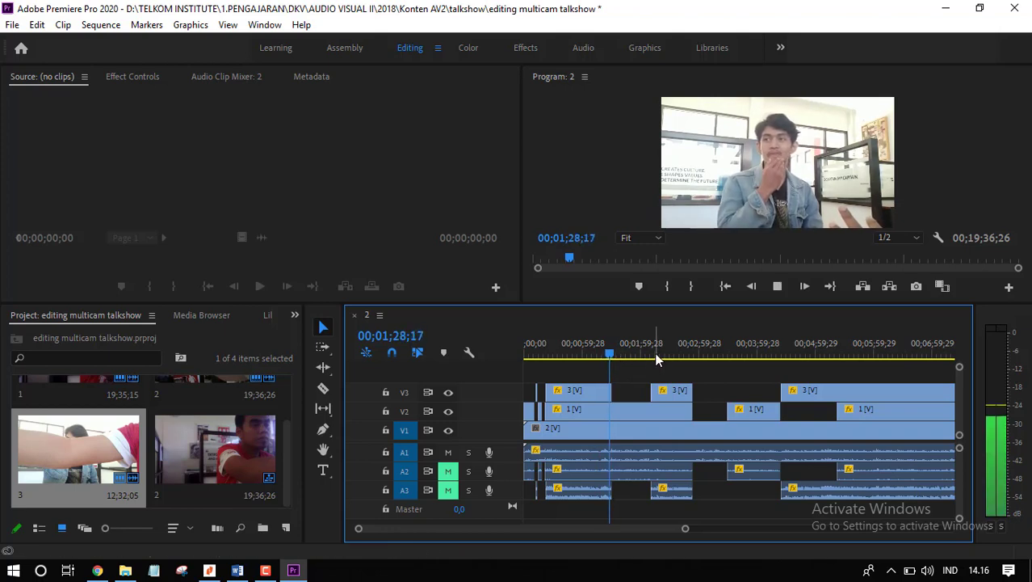
pyautogui.press('=')
pyautogui.press('=')
pyautogui.press('space')
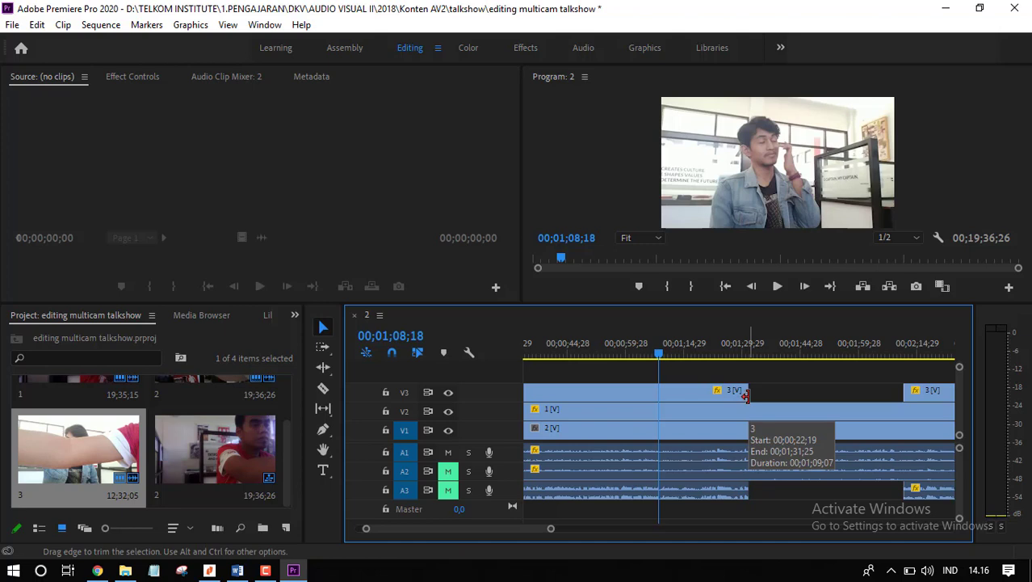
pyautogui.moveTo(744, 395); pyautogui.dragTo(657, 395)
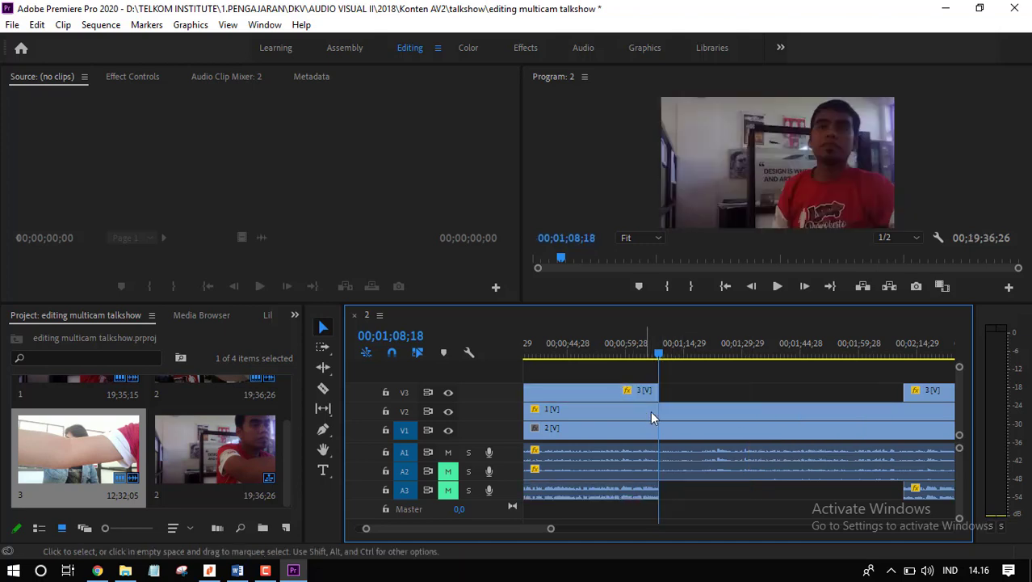
# Step: Scrub through the footage after the clip 3 segment that ends at 00;01;08;18 on V3, up to about 1:22
pyautogui.moveTo(658, 353); pyautogui.dragTo(688, 356)
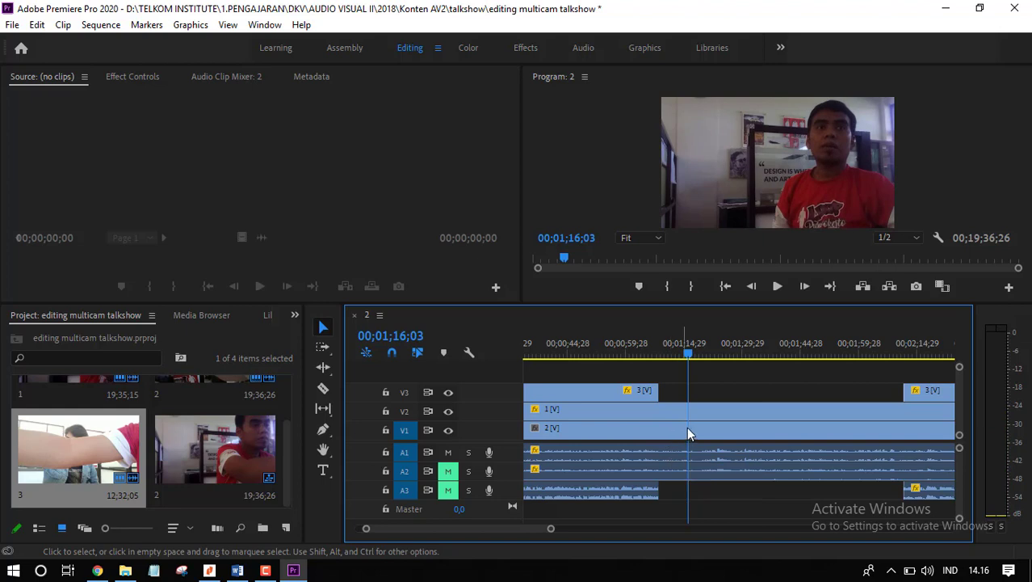
pyautogui.press('-')
pyautogui.press('-')
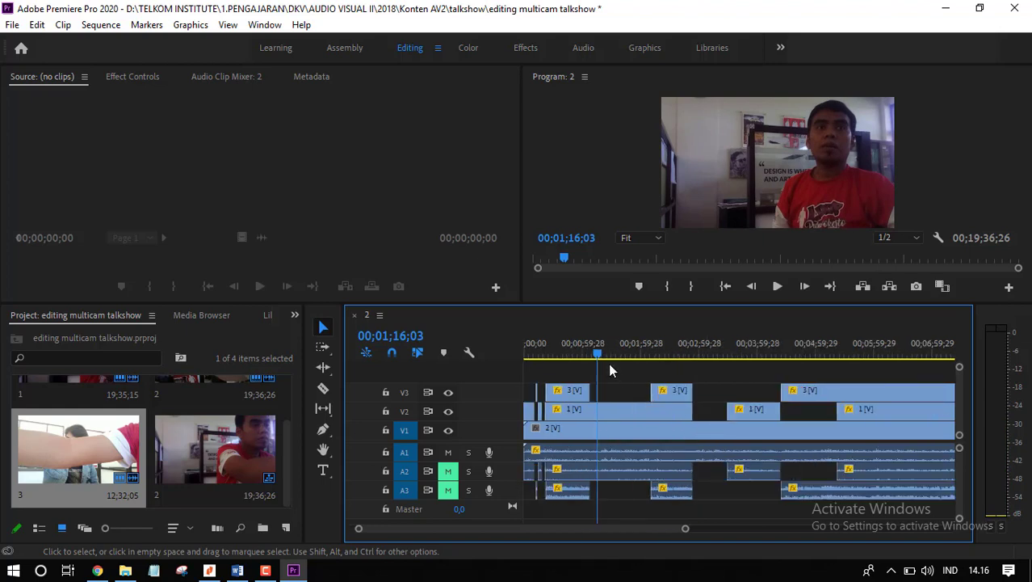
pyautogui.moveTo(605, 356)
pyautogui.mouseDown()
pyautogui.moveTo(636, 357)
pyautogui.moveTo(609, 364)
pyautogui.mouseUp()
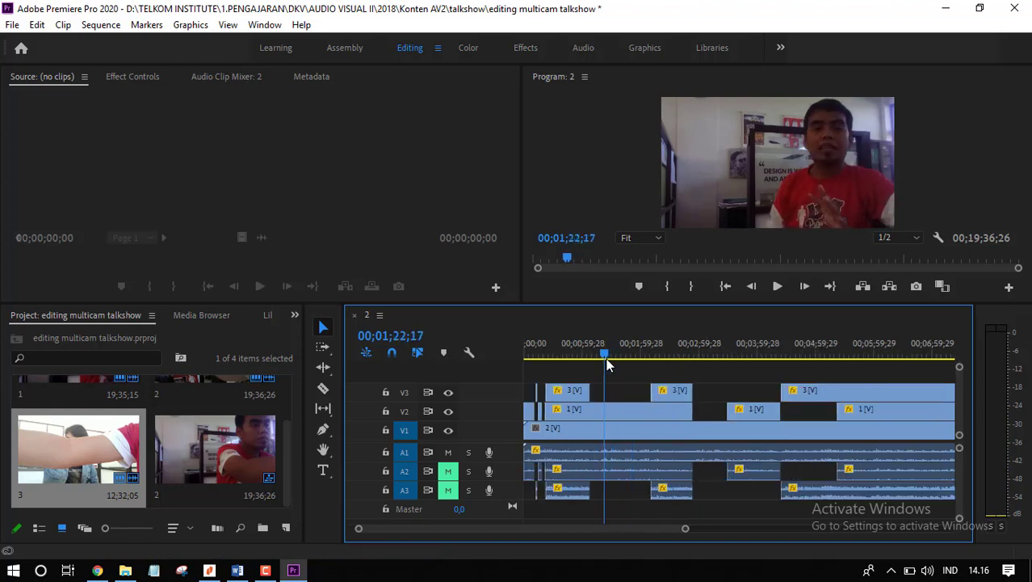
pyautogui.press('=')
pyautogui.press('=')
pyautogui.moveTo(741, 355); pyautogui.dragTo(705, 356)
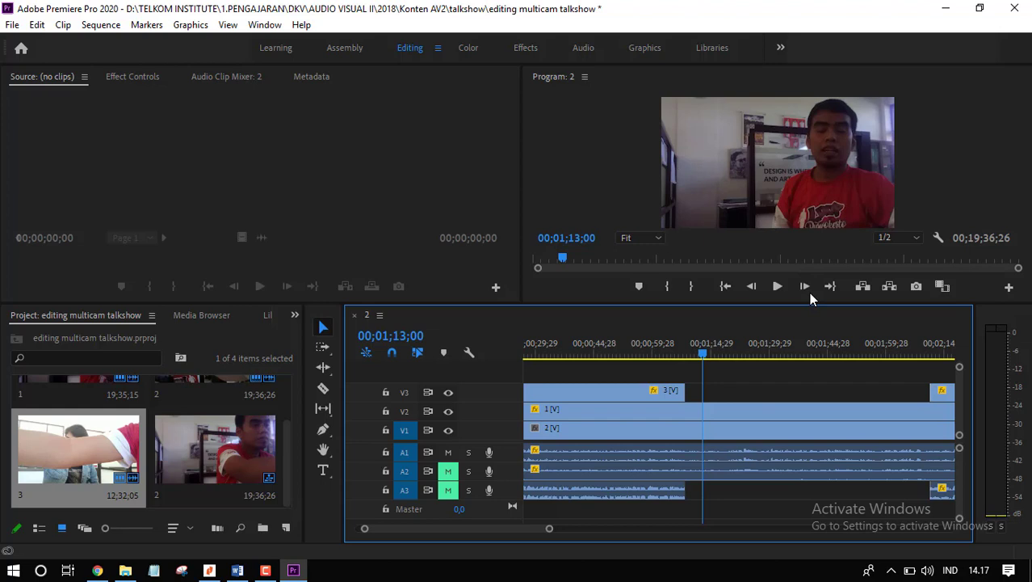
pyautogui.moveTo(703, 353); pyautogui.dragTo(686, 356)
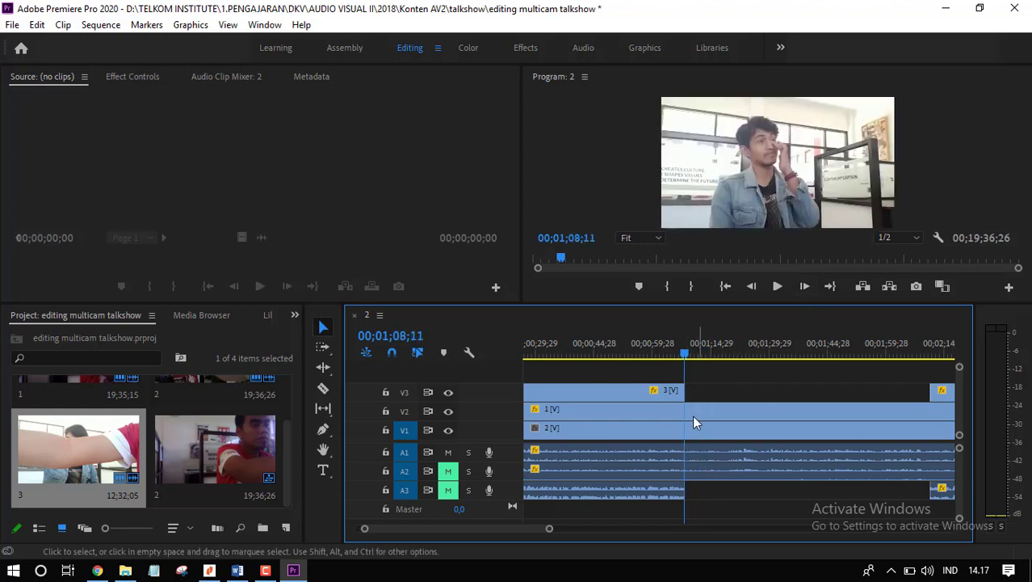
# Step: Split clip 1 on V2 at 00;01;17;28 and trim the start of the part after the cut to about 1:34
pyautogui.moveTo(684, 356)
pyautogui.mouseDown()
pyautogui.moveTo(674, 357)
pyautogui.moveTo(694, 354)
pyautogui.mouseUp()
pyautogui.press('space')
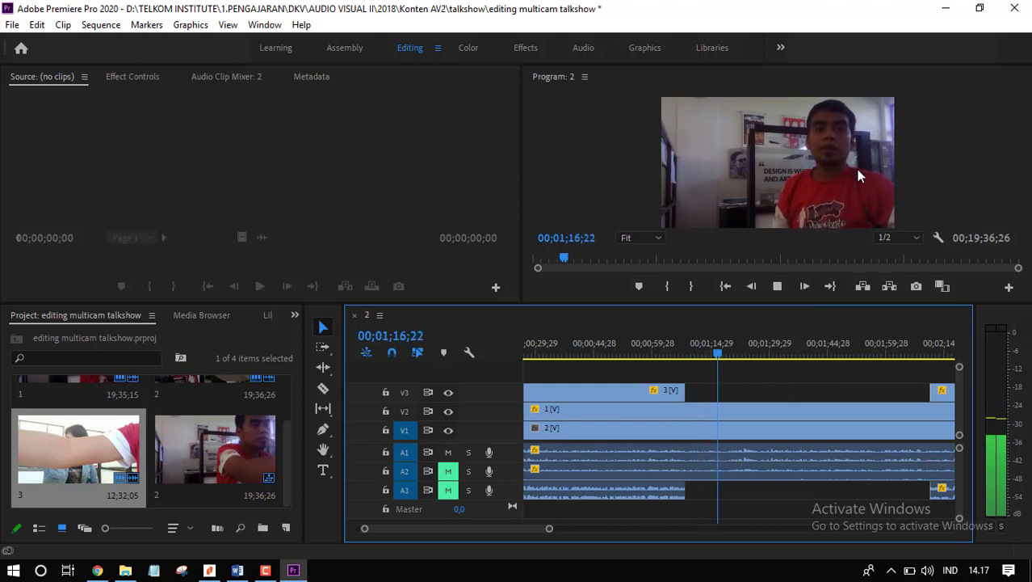
pyautogui.press('space')
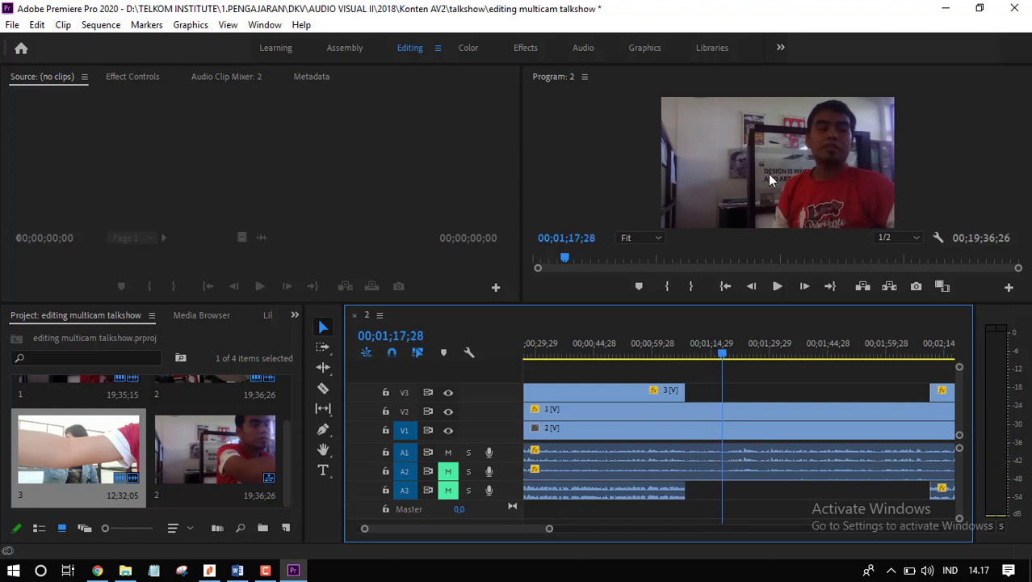
pyautogui.press('c')
pyautogui.click(723, 409)
pyautogui.press('v')
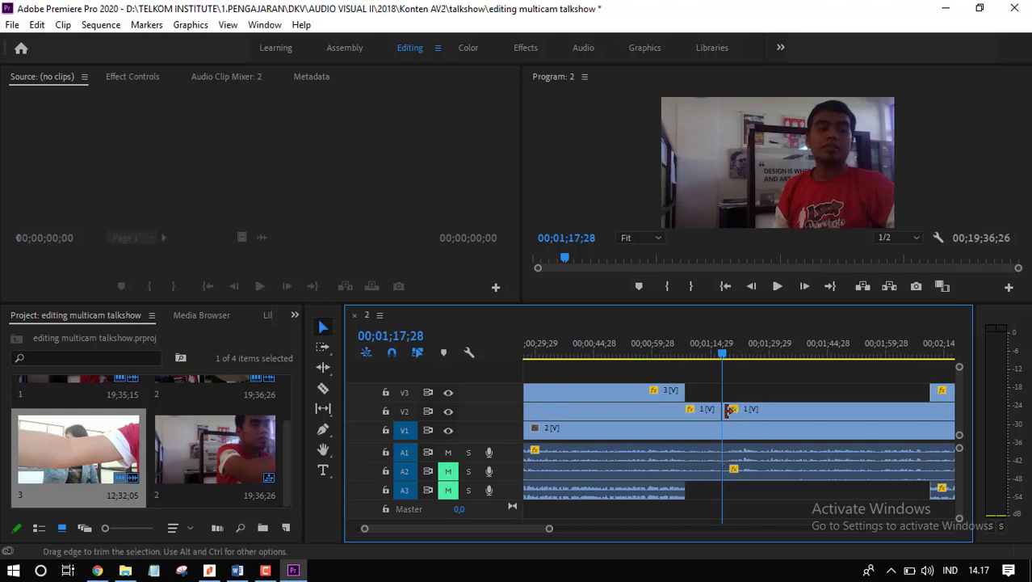
pyautogui.moveTo(725, 409); pyautogui.dragTo(783, 410)
# Step: Play across the new gap on V2 and extend the start of the following clip 1 segment back to 00;01;26;07
pyautogui.moveTo(721, 356)
pyautogui.mouseDown()
pyautogui.moveTo(700, 357)
pyautogui.moveTo(717, 356)
pyautogui.mouseUp()
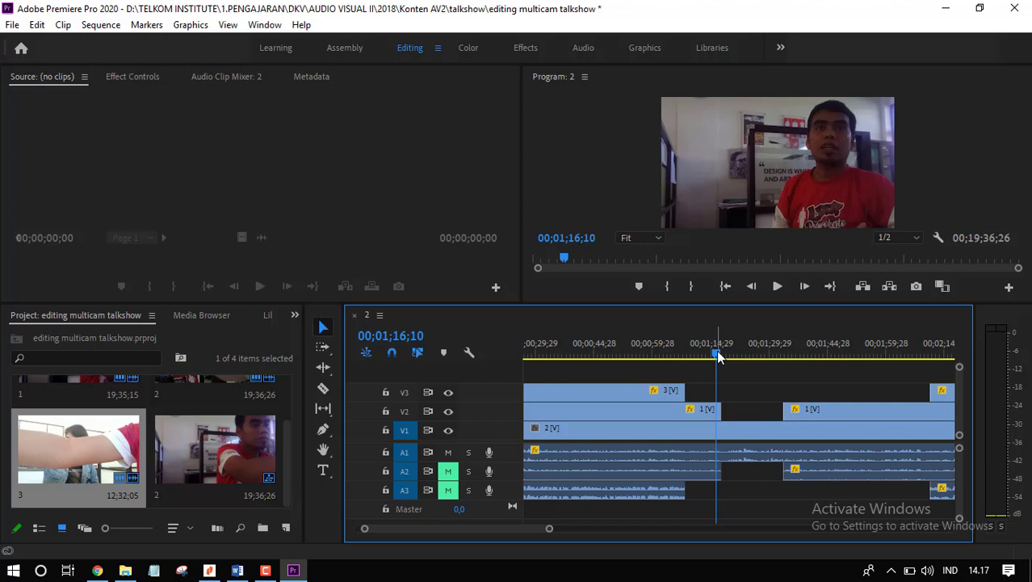
pyautogui.press('space')
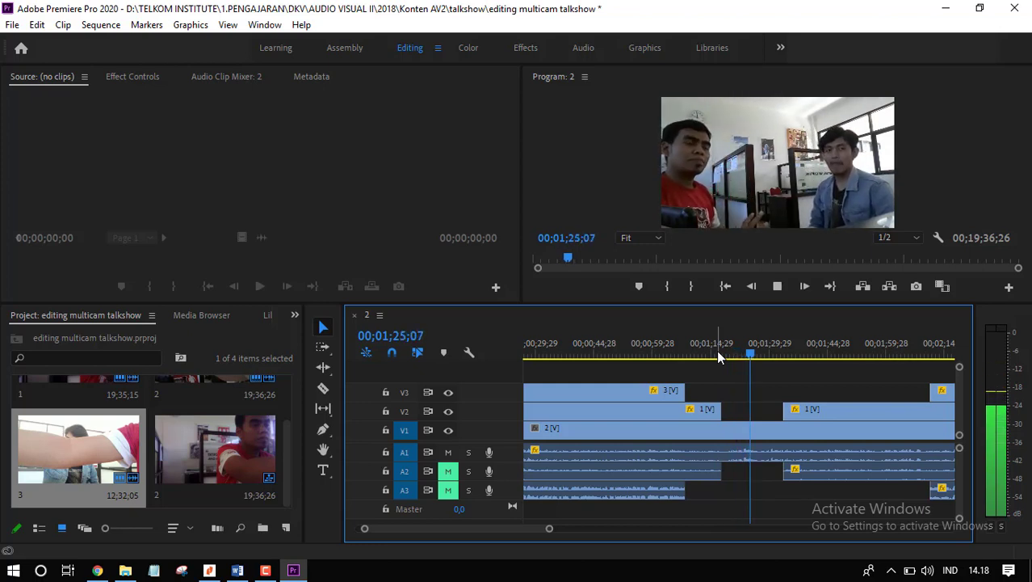
pyautogui.press('space')
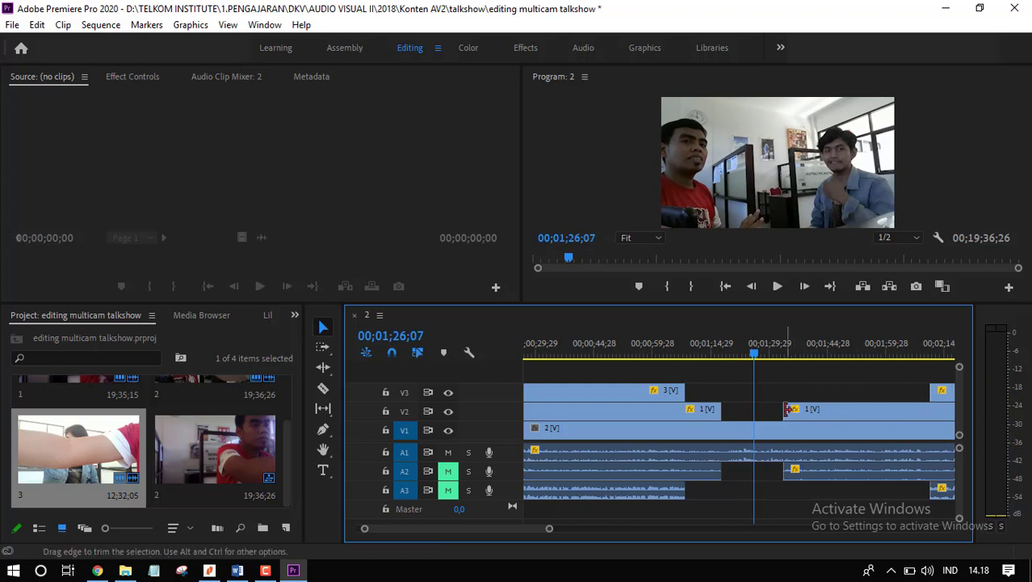
pyautogui.moveTo(784, 410); pyautogui.dragTo(755, 410)
# Step: Review the camera switches around the new V2 gap by playing and scrubbing between about 1:04 and 1:34
pyautogui.press('space')
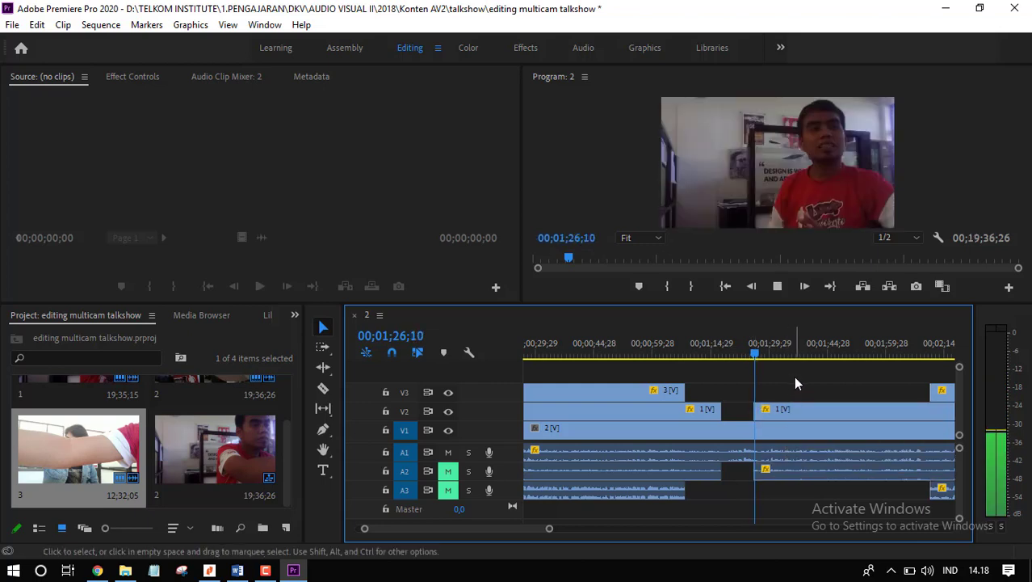
pyautogui.click(737, 344)
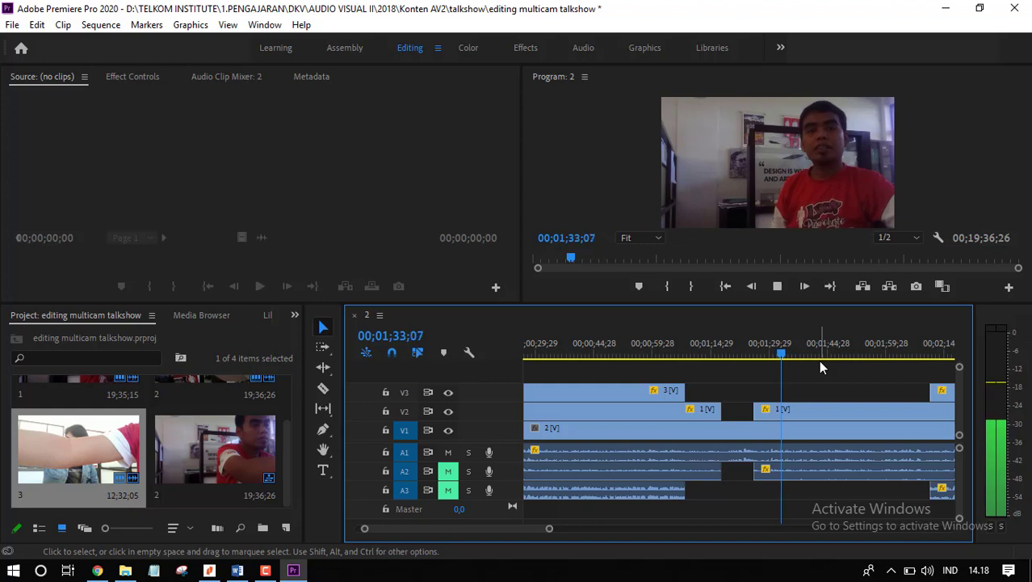
pyautogui.press('space')
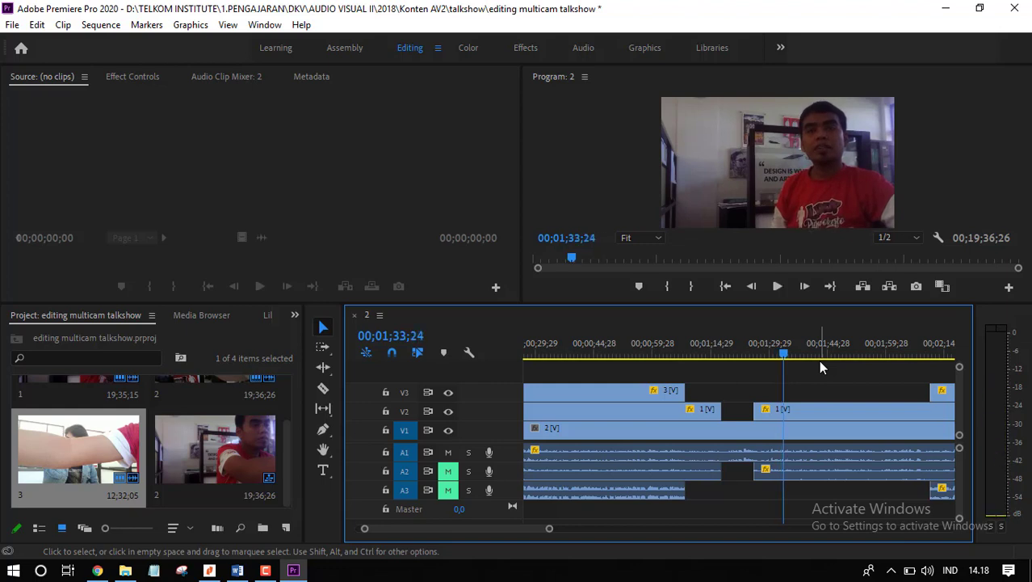
pyautogui.press('-')
pyautogui.press('-')
pyautogui.press('-')
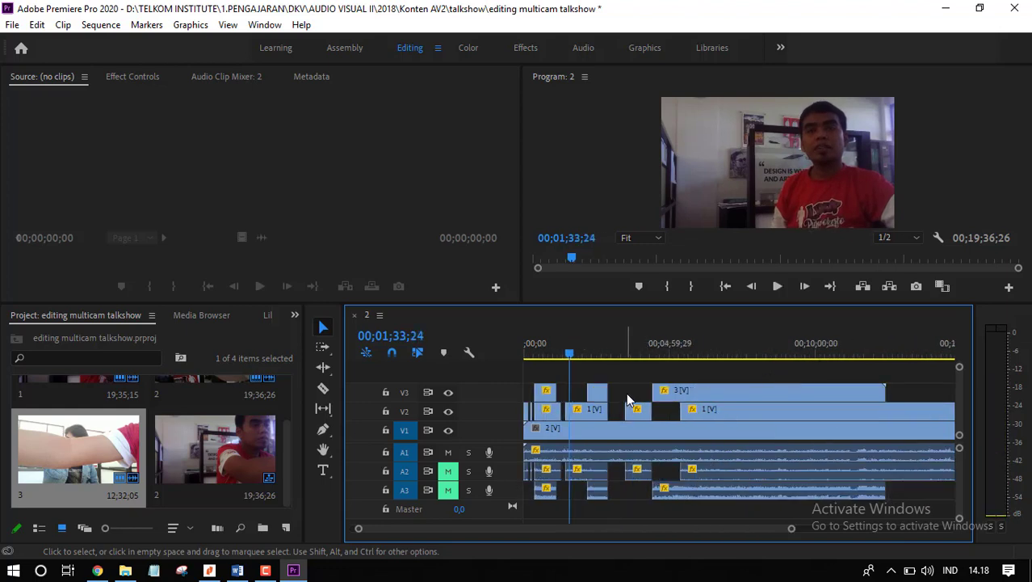
pyautogui.press('=')
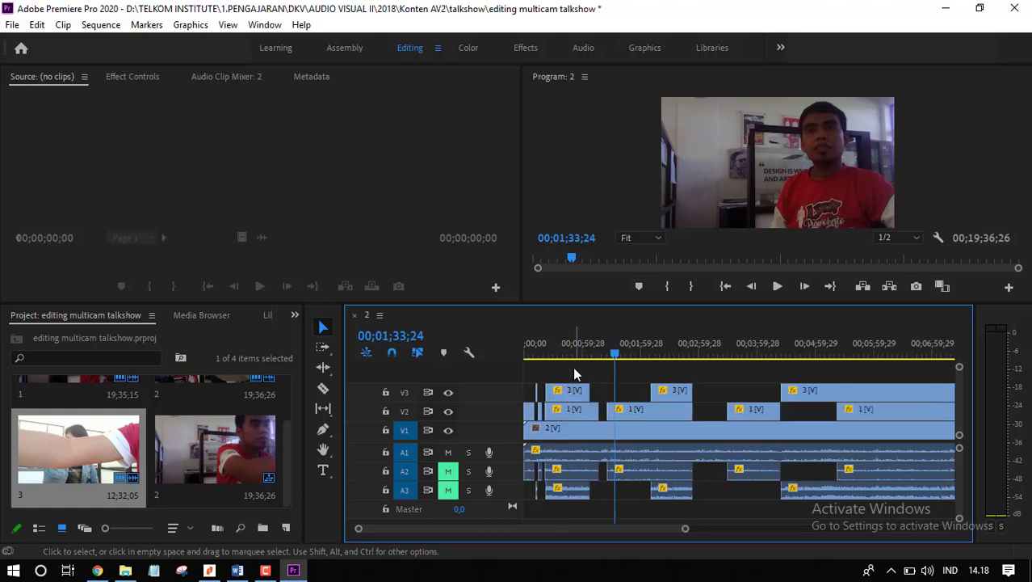
pyautogui.press('=')
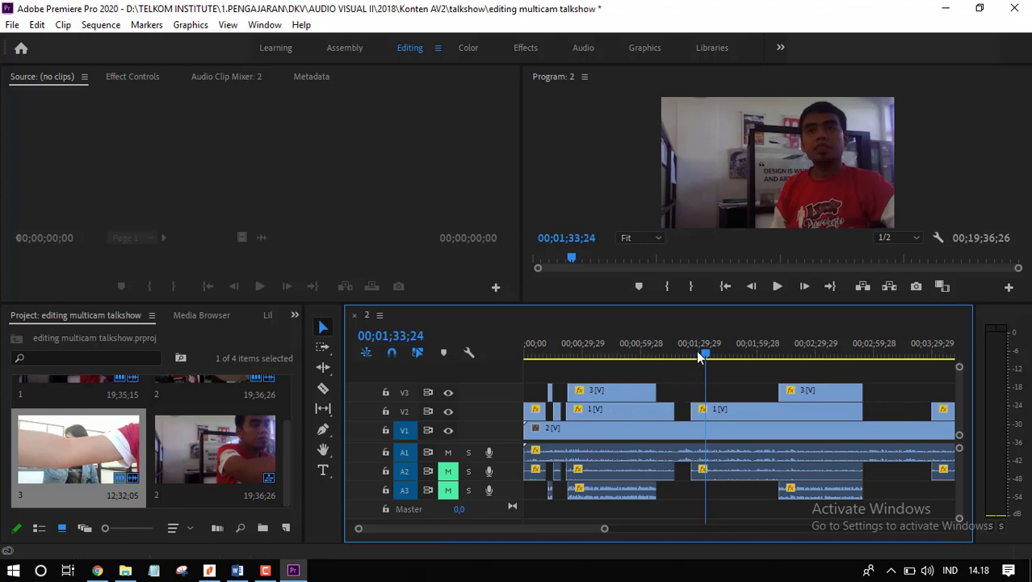
pyautogui.moveTo(702, 353); pyautogui.dragTo(590, 354)
pyautogui.press('=')
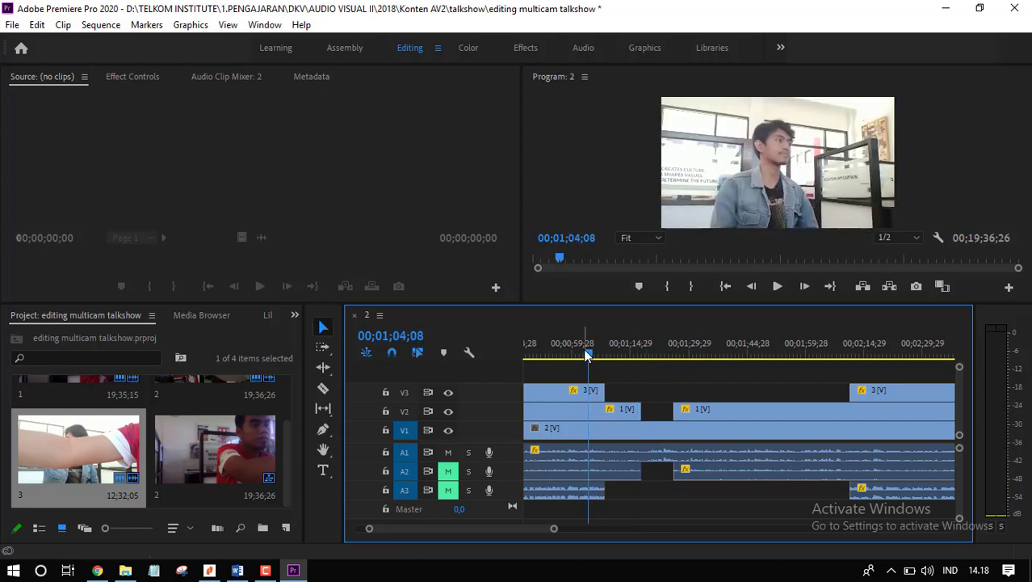
pyautogui.moveTo(585, 356); pyautogui.dragTo(615, 355)
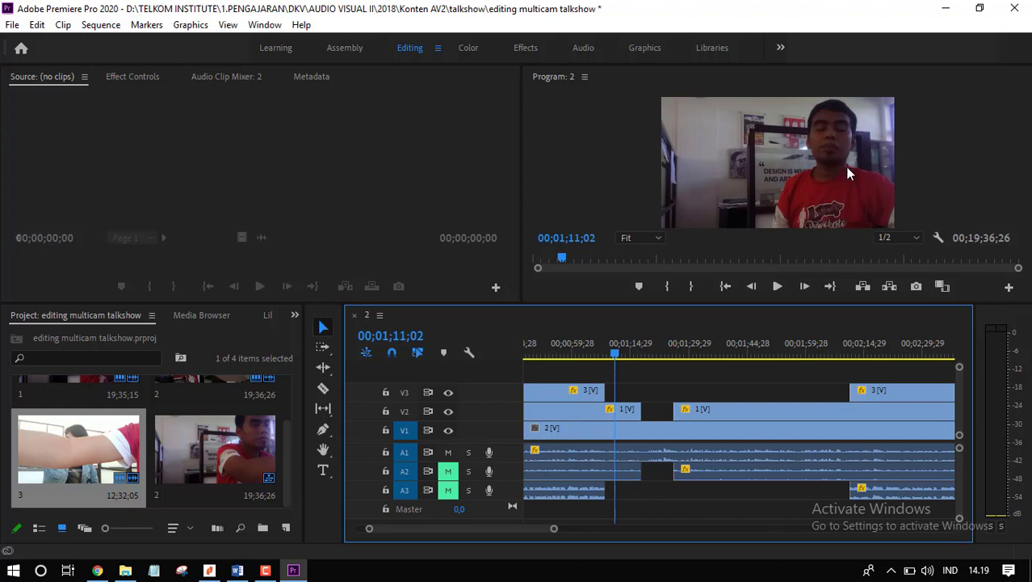
pyautogui.moveTo(618, 353); pyautogui.dragTo(654, 367)
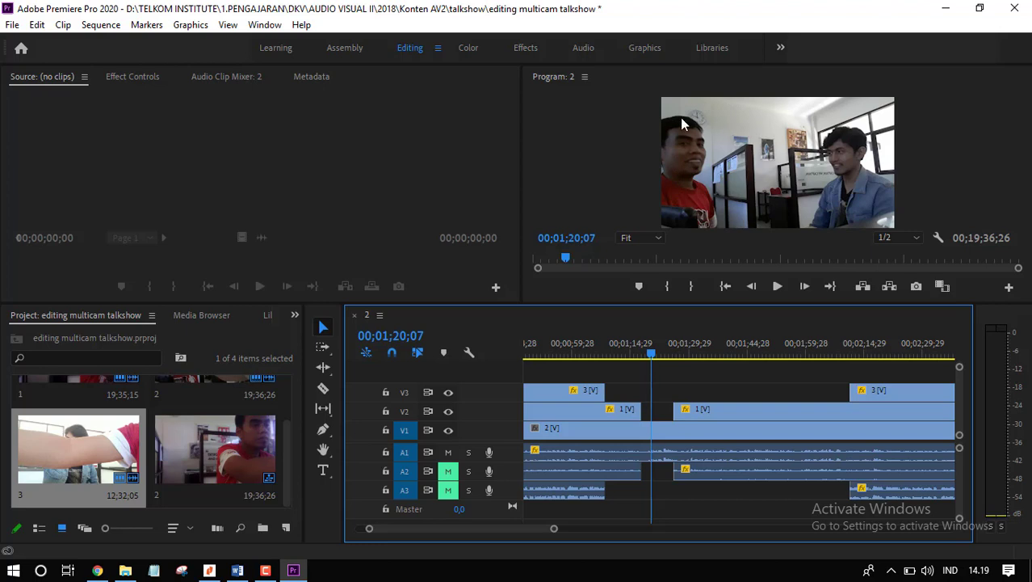
pyautogui.press('space')
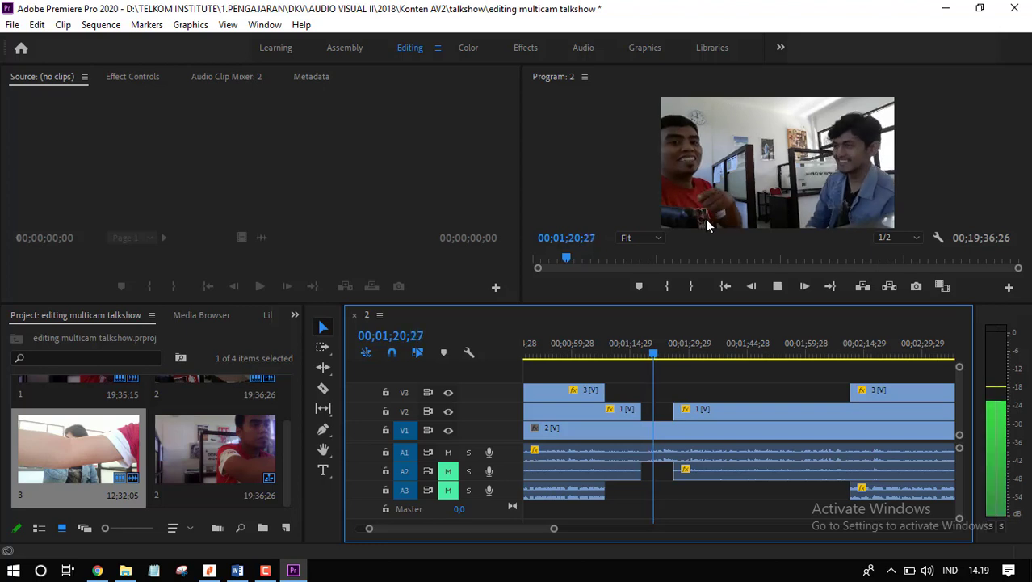
pyautogui.press('space')
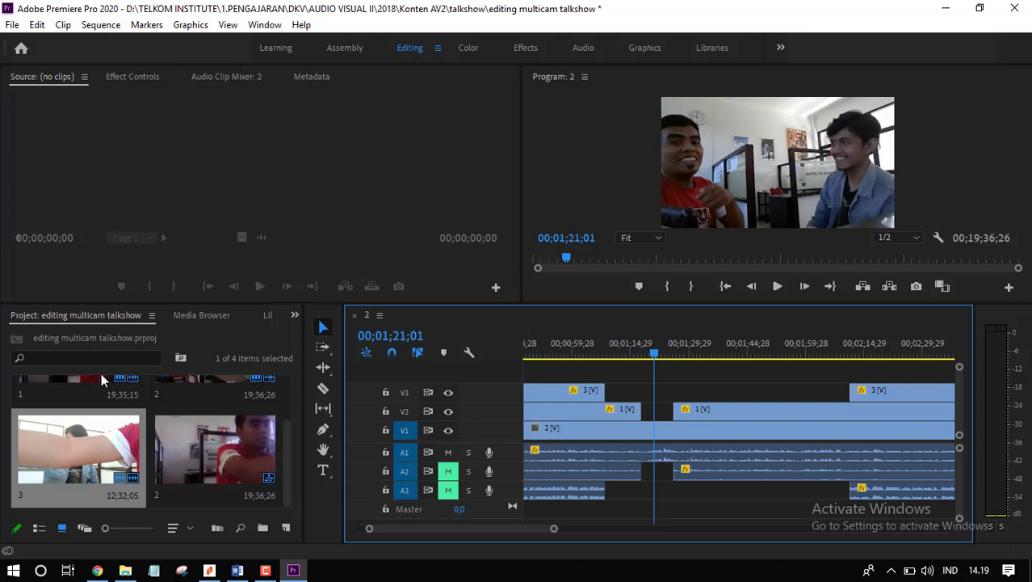
# Step: Open the Effects list and search it for "reverse"
pyautogui.click(204, 316)
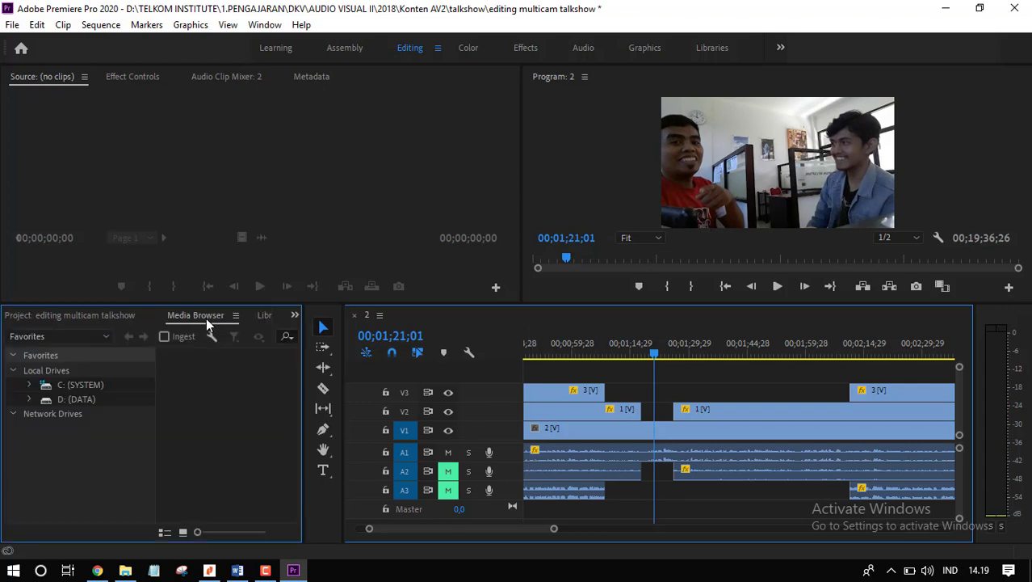
pyautogui.click(109, 316)
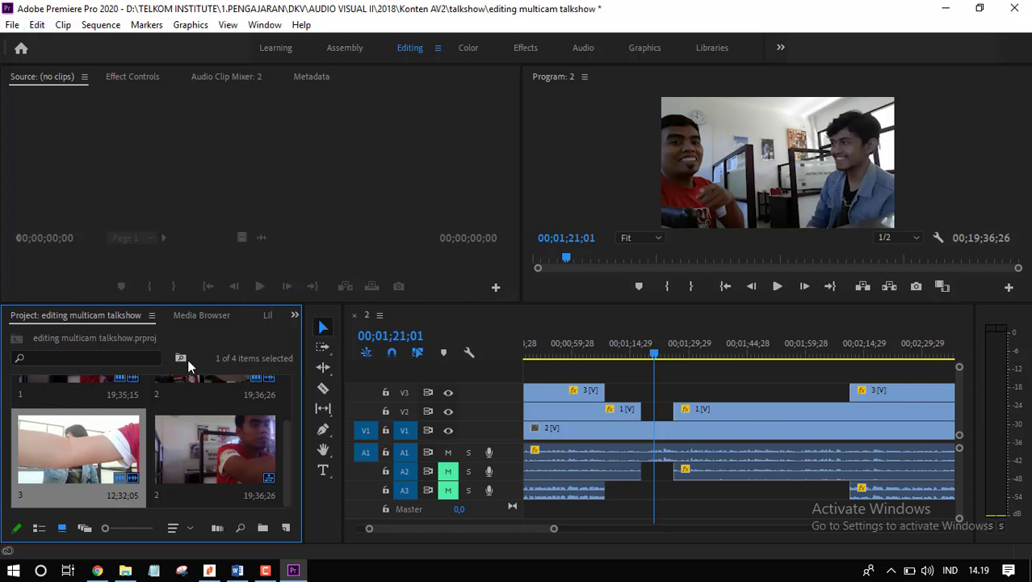
pyautogui.click(294, 315)
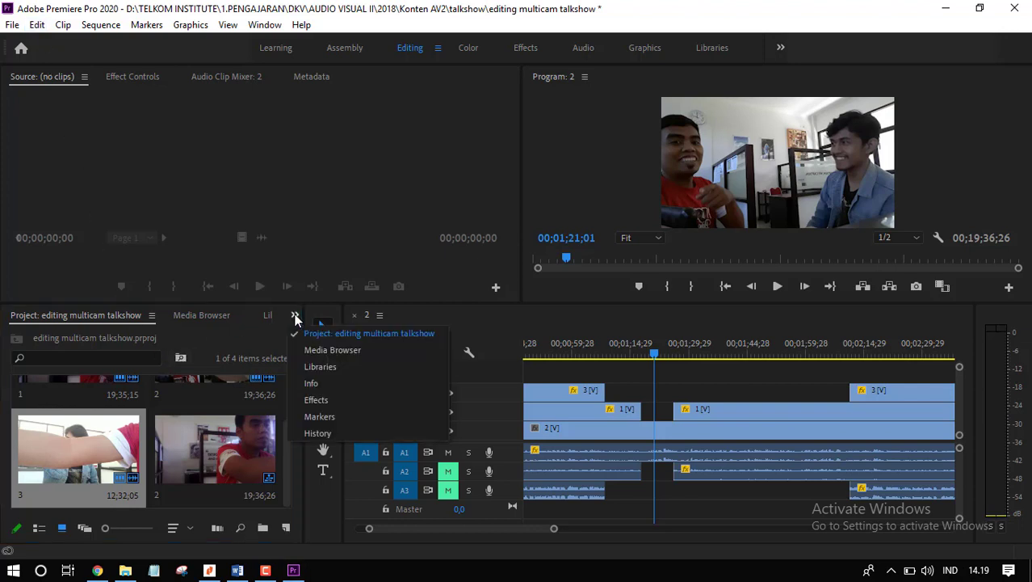
pyautogui.click(317, 399)
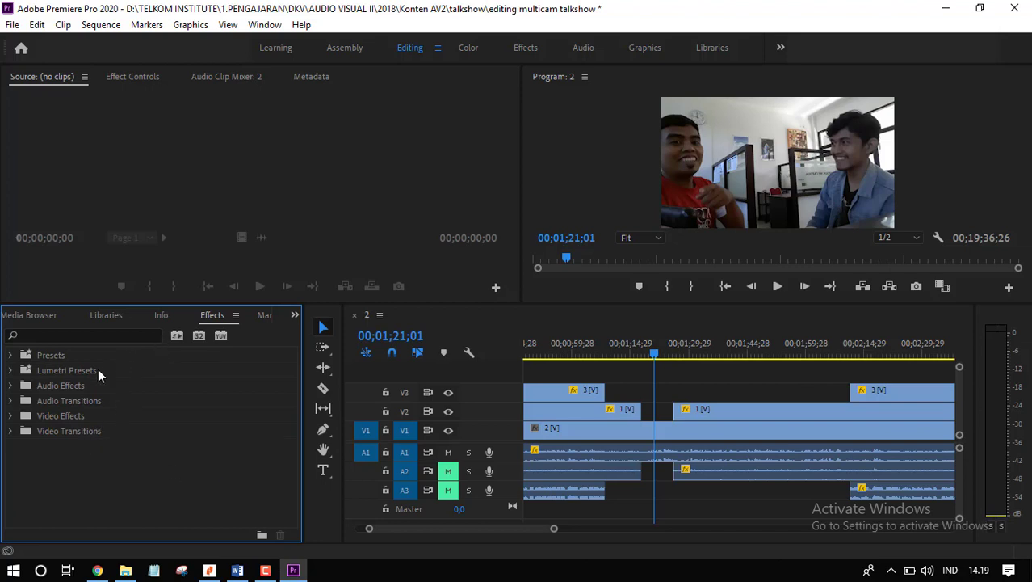
pyautogui.click(75, 334)
pyautogui.write('re')
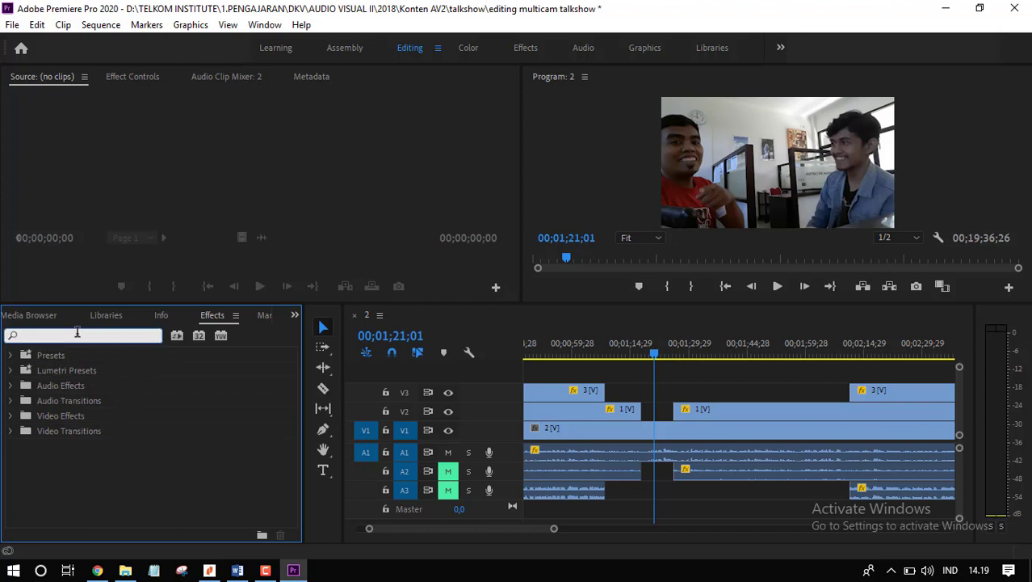
pyautogui.write('ver')
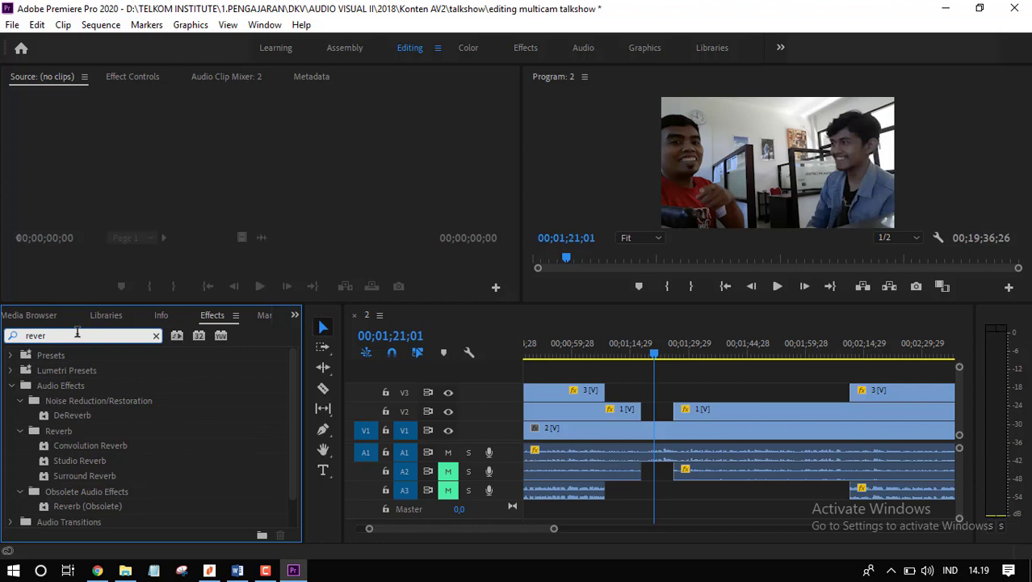
pyautogui.write('se')
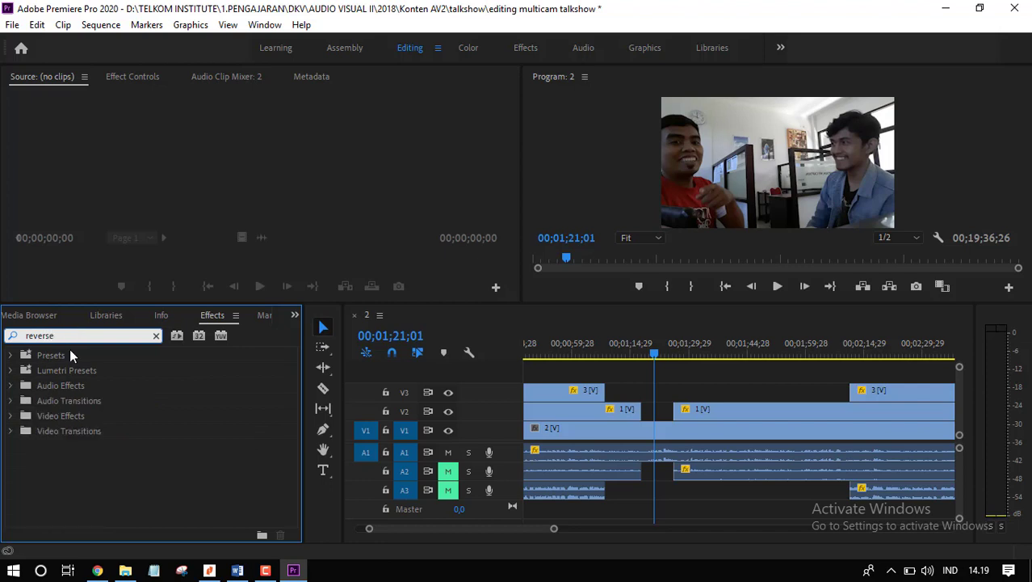
# Step: Search the effects for "mir" and try the Mirror effect on clip 2 on V1
pyautogui.press('BackSpace')
pyautogui.press('BackSpace')
pyautogui.press('BackSpace')
pyautogui.press('BackSpace')
pyautogui.press('BackSpace')
pyautogui.press('BackSpace')
pyautogui.press('BackSpace')
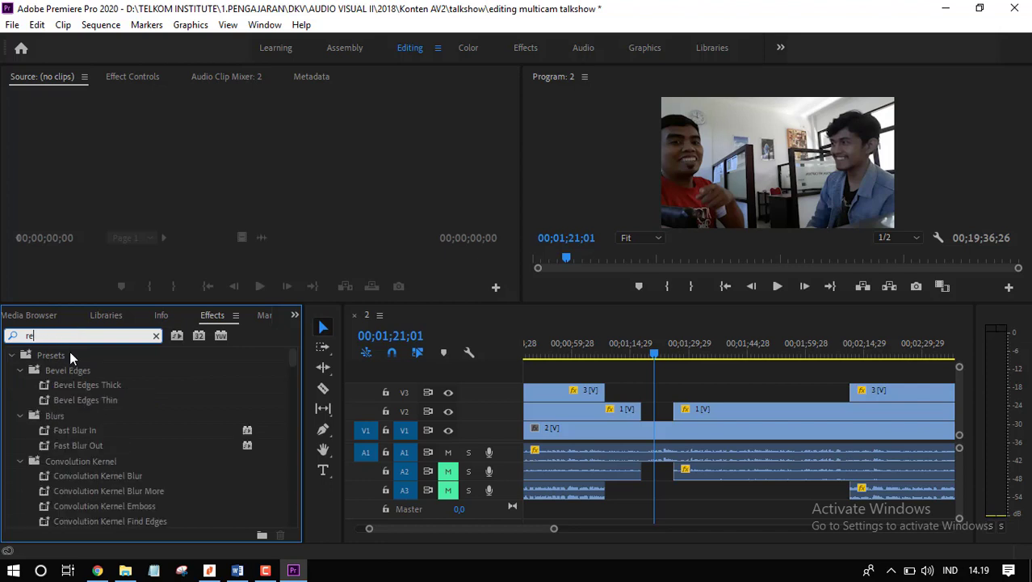
pyautogui.write('mir')
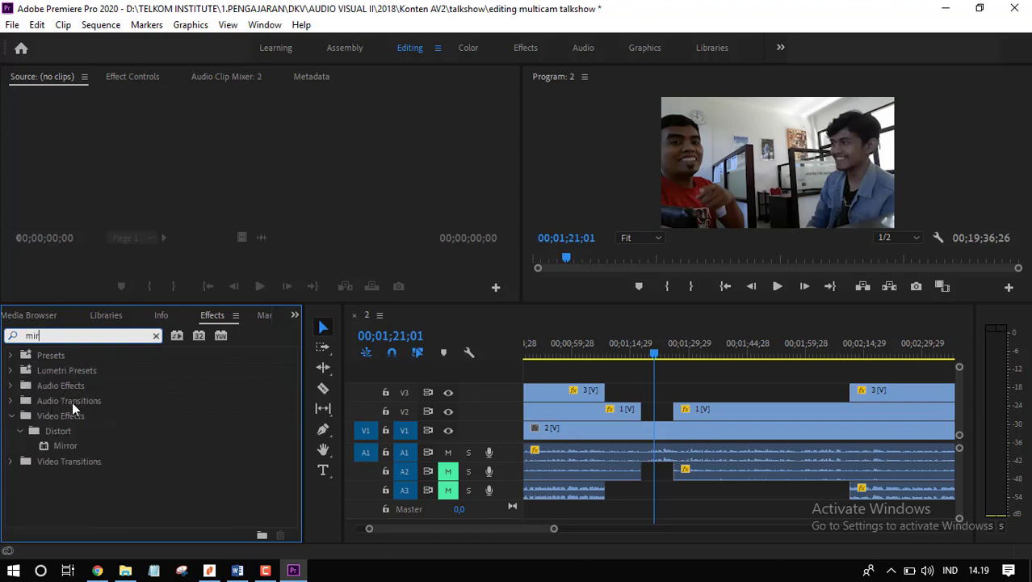
pyautogui.click(71, 445)
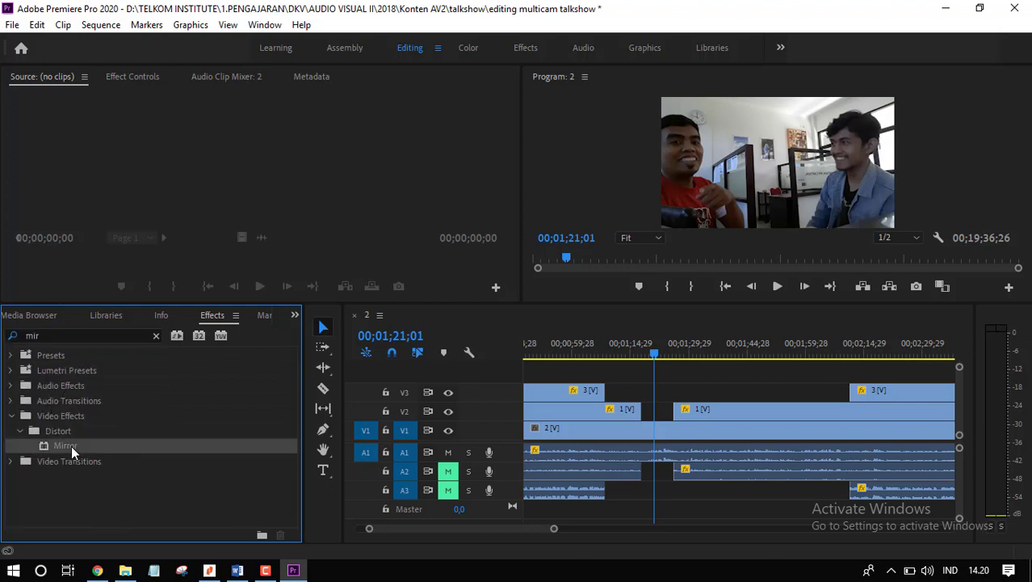
pyautogui.moveTo(72, 445); pyautogui.dragTo(665, 437)
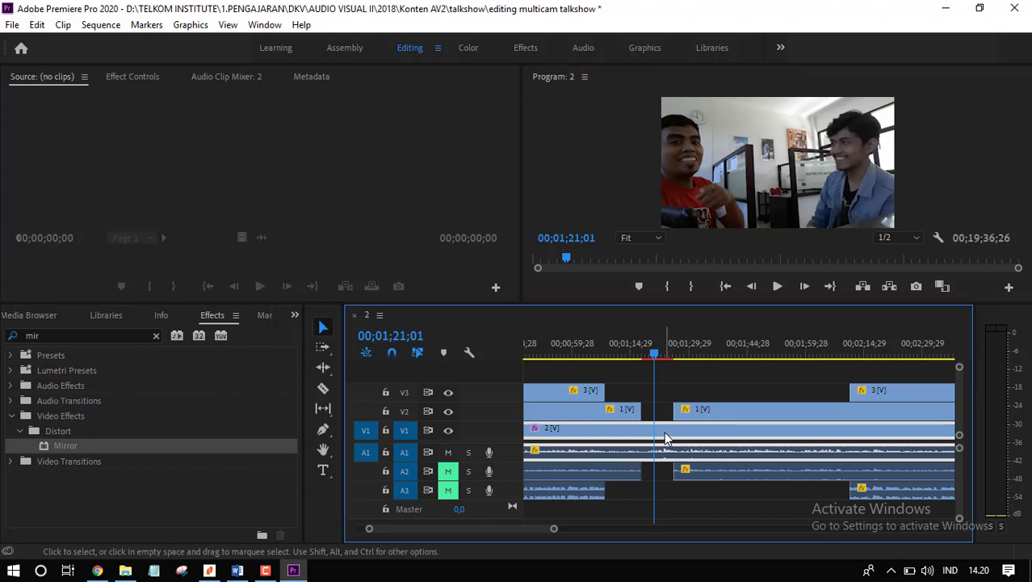
# Step: Collapse the Video Effects group and clear the effects search
pyautogui.click(10, 415)
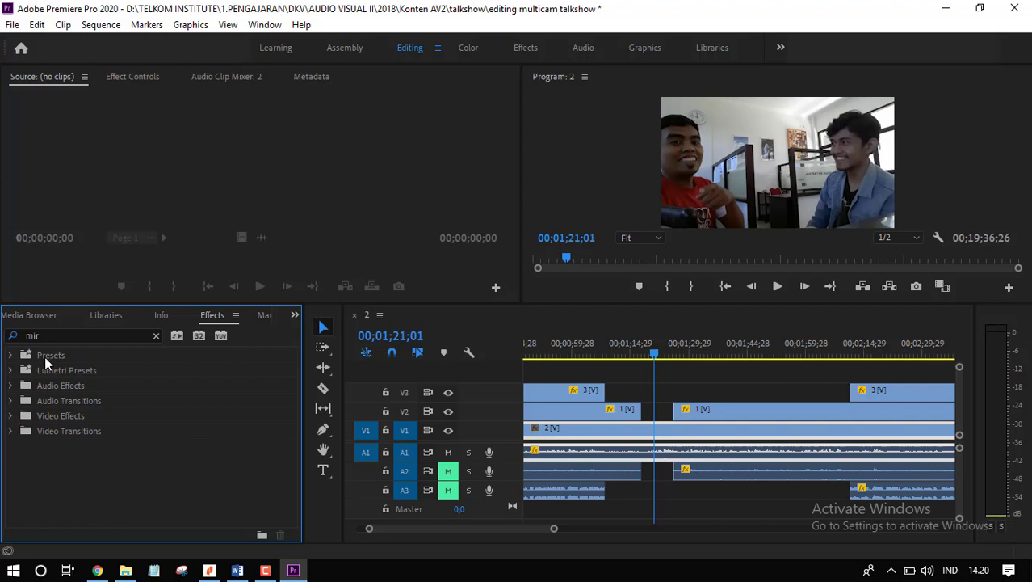
pyautogui.click(60, 334)
pyautogui.press('BackSpace')
pyautogui.press('BackSpace')
pyautogui.press('BackSpace')
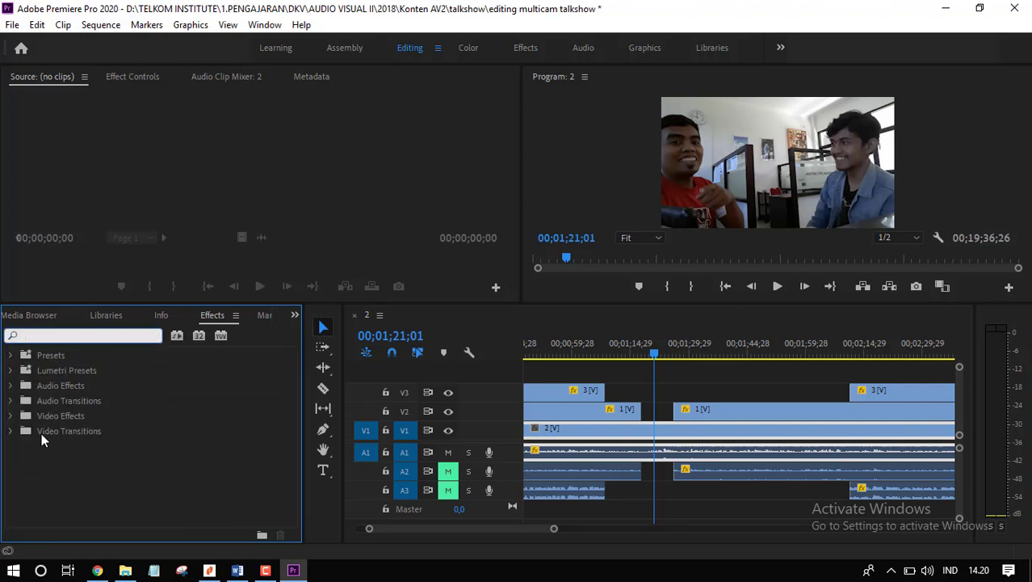
# Step: Look through the Video Effects groups, including Perspective, for an effect that can flip the picture
pyautogui.click(11, 416)
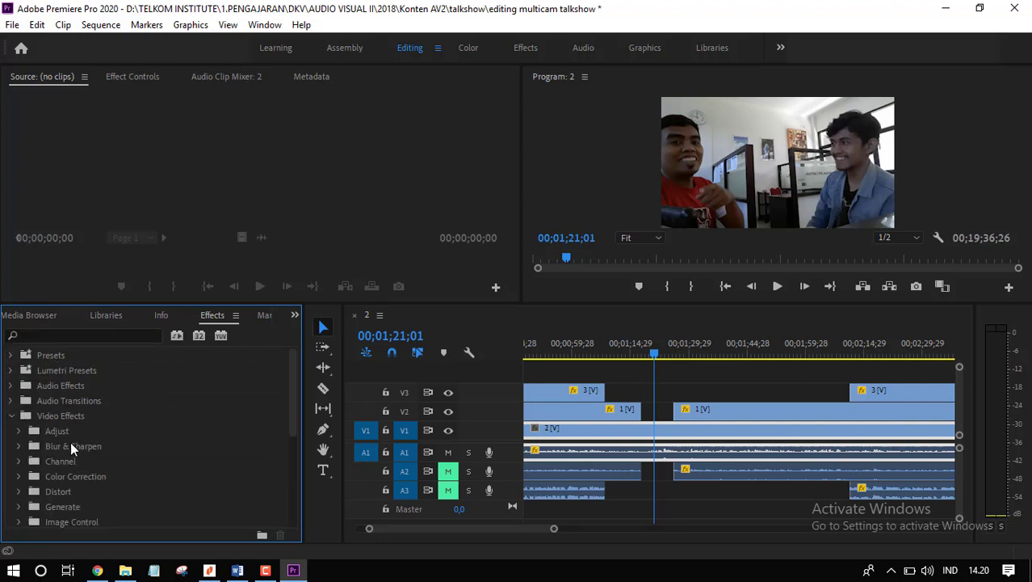
pyautogui.scroll(-2, 70, 441)
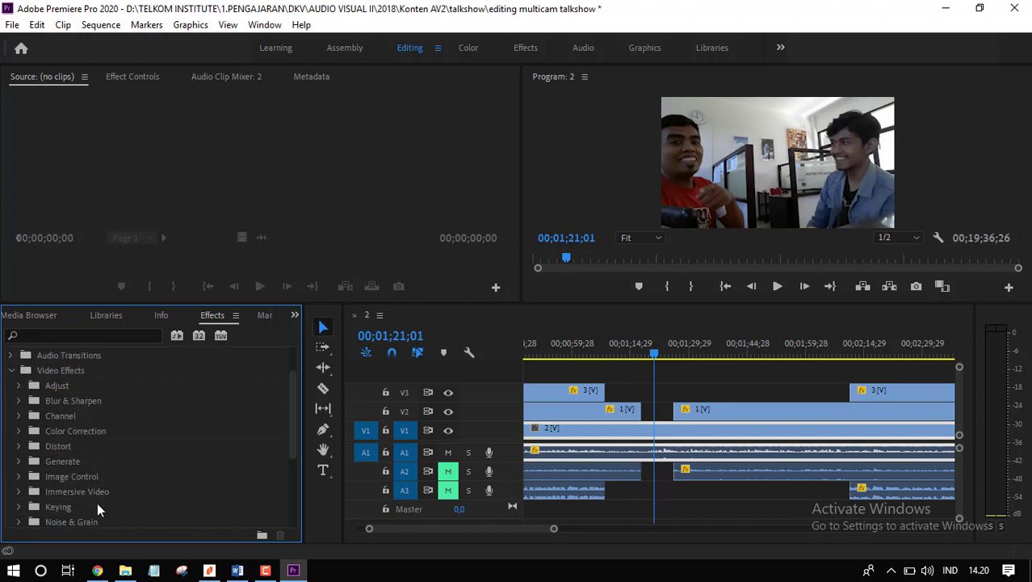
pyautogui.scroll(-4, 97, 509)
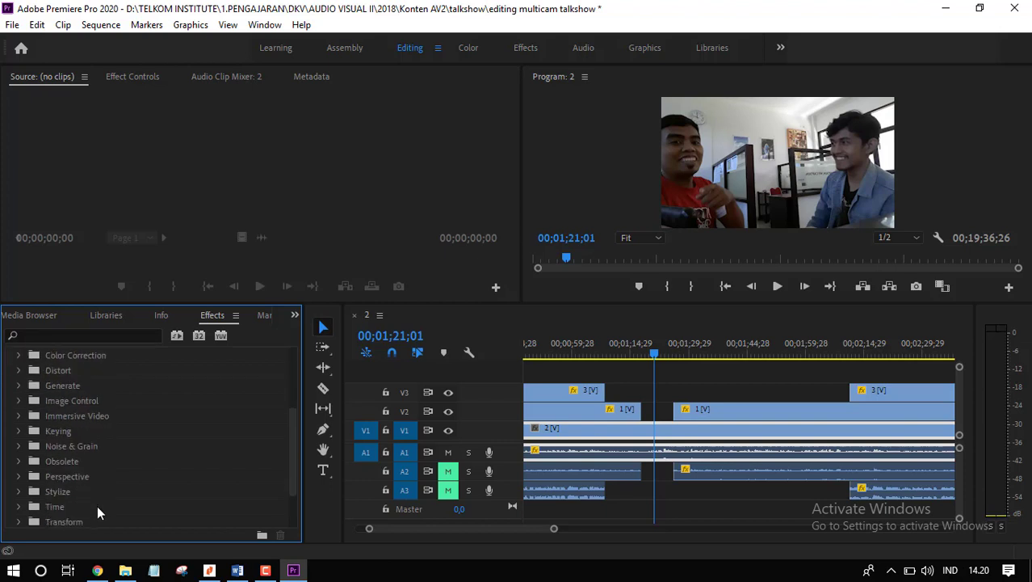
pyautogui.click(83, 476)
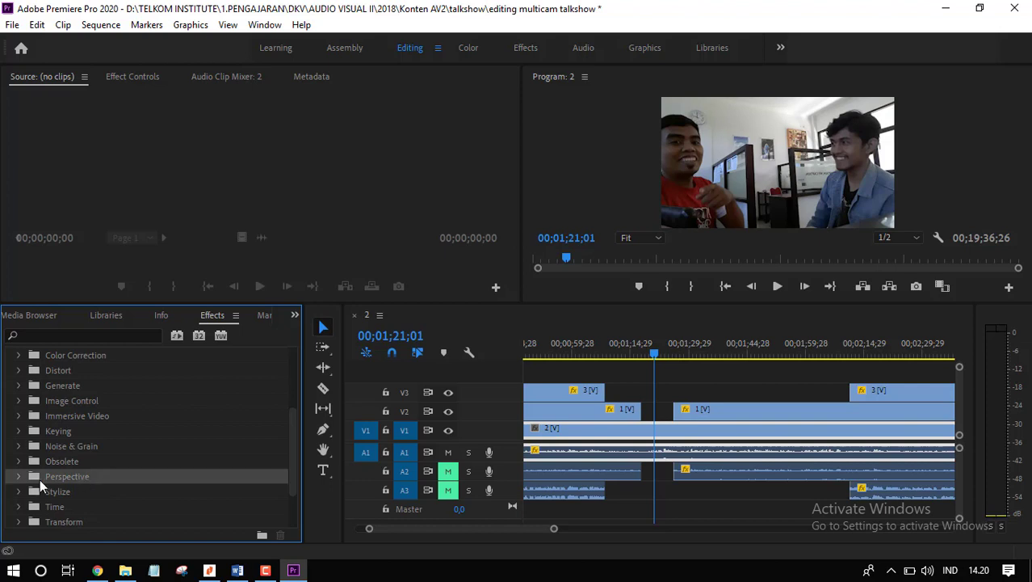
pyautogui.click(20, 476)
pyautogui.scroll(-3, 95, 465)
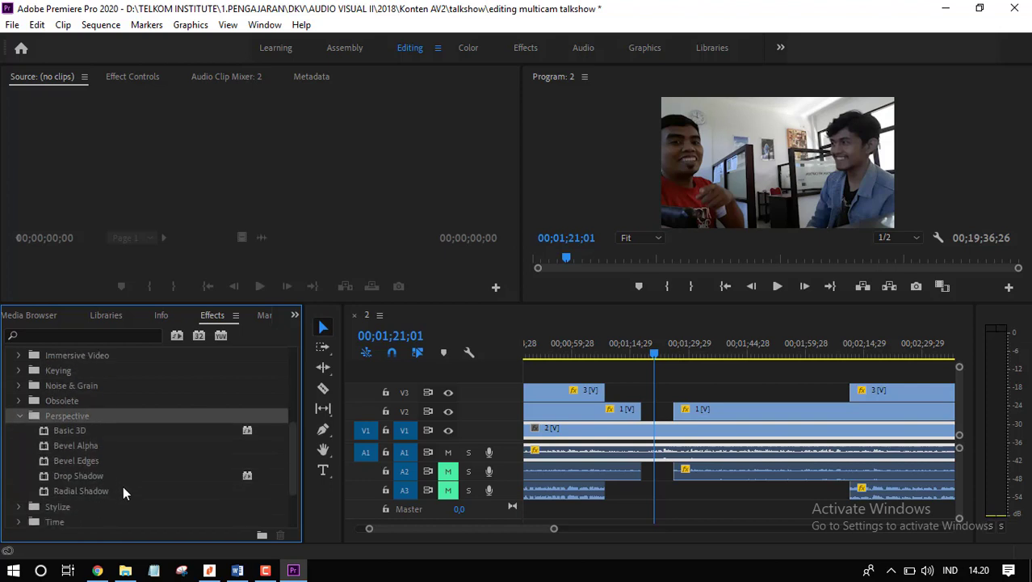
pyautogui.scroll(-4, 108, 501)
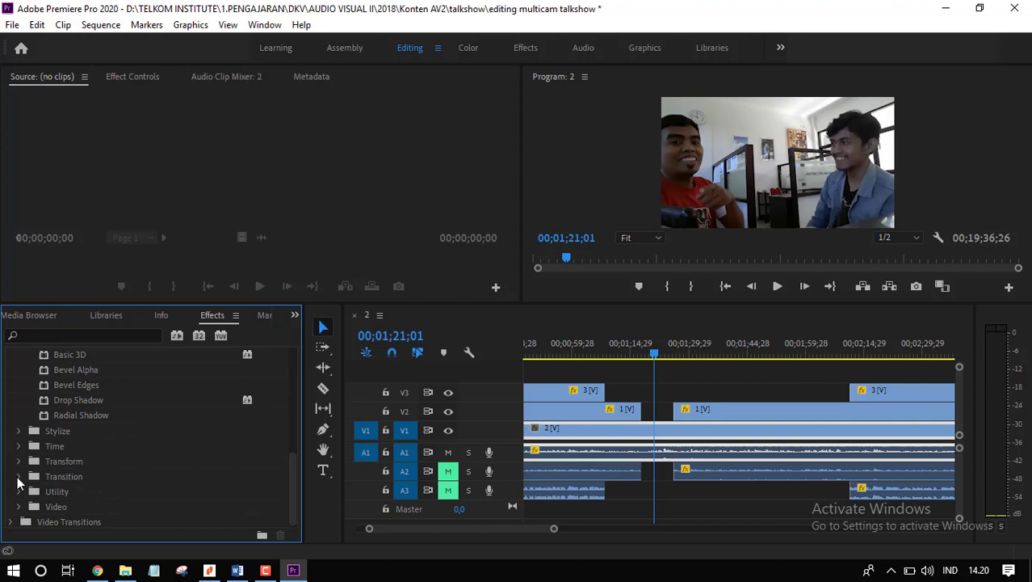
# Step: Apply the Horizontal Flip effect from the Transform group to clip 2 on V1 and check the cut from the preceding camera 1 shot
pyautogui.click(19, 461)
pyautogui.scroll(-1, 84, 492)
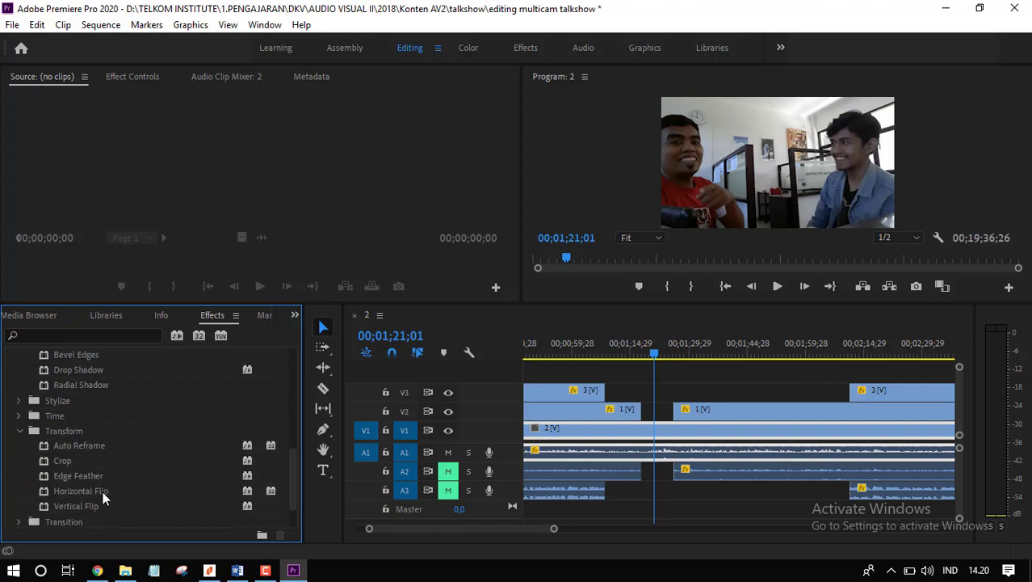
pyautogui.click(84, 491)
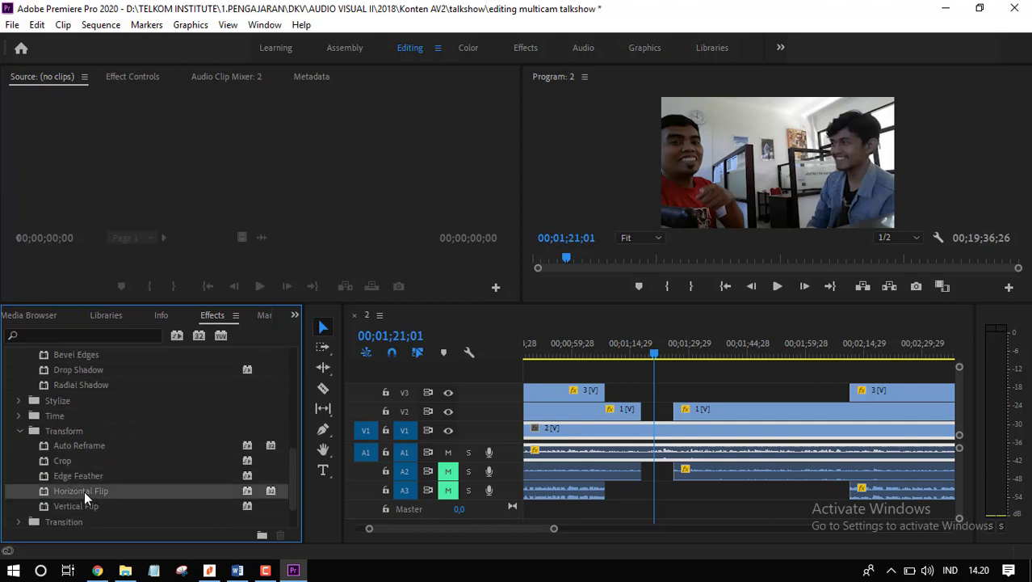
pyautogui.moveTo(95, 494); pyautogui.dragTo(675, 437)
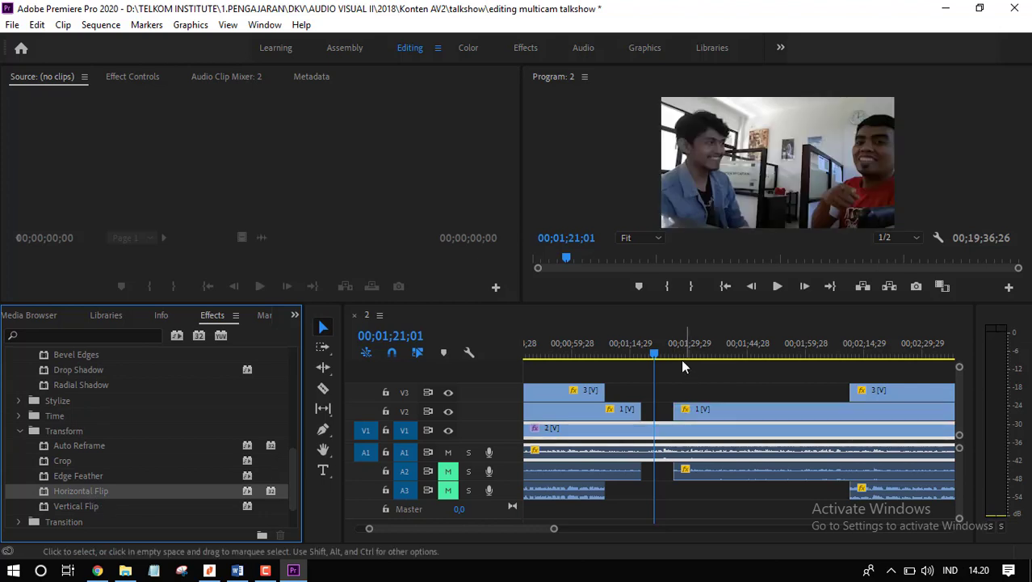
pyautogui.moveTo(656, 352); pyautogui.dragTo(634, 356)
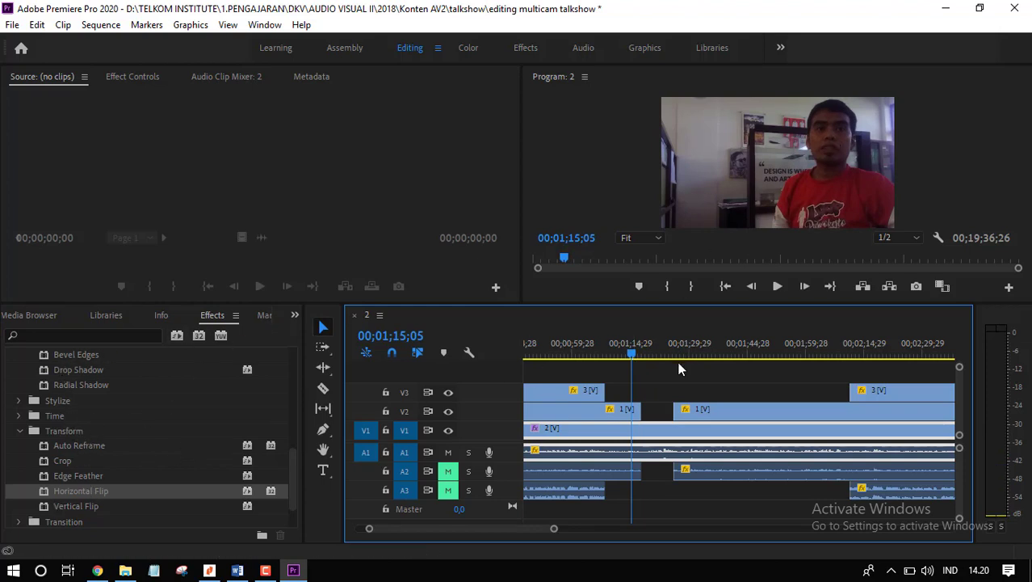
pyautogui.moveTo(635, 352)
pyautogui.mouseDown()
pyautogui.moveTo(624, 354)
pyautogui.moveTo(648, 354)
pyautogui.moveTo(631, 353)
pyautogui.mouseUp()
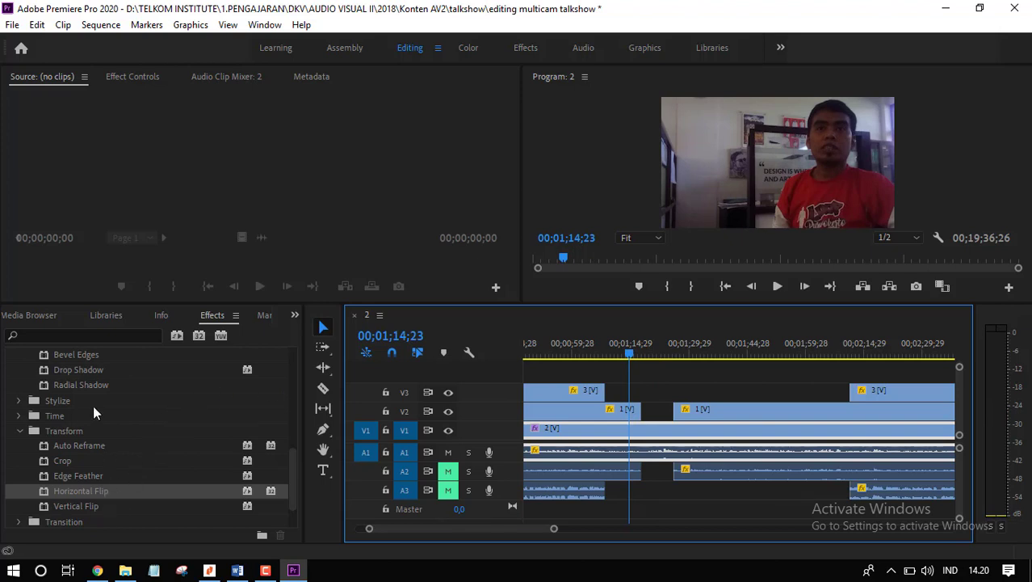
# Step: Examine the effects in the Video group, collapse it, and expand the Transform group again
pyautogui.click(20, 432)
pyautogui.scroll(1, 107, 469)
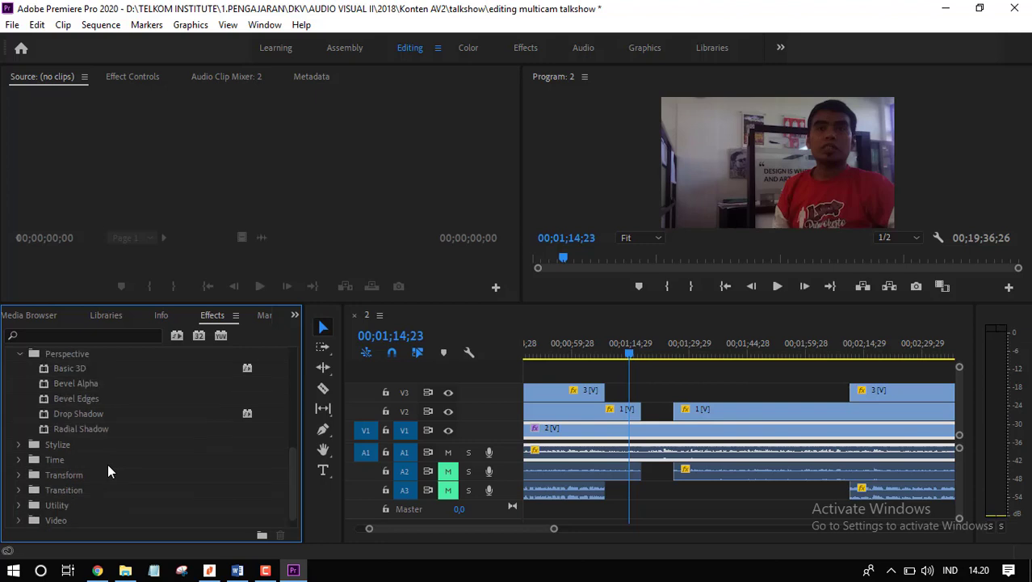
pyautogui.scroll(1, 107, 464)
pyautogui.scroll(-2, 108, 463)
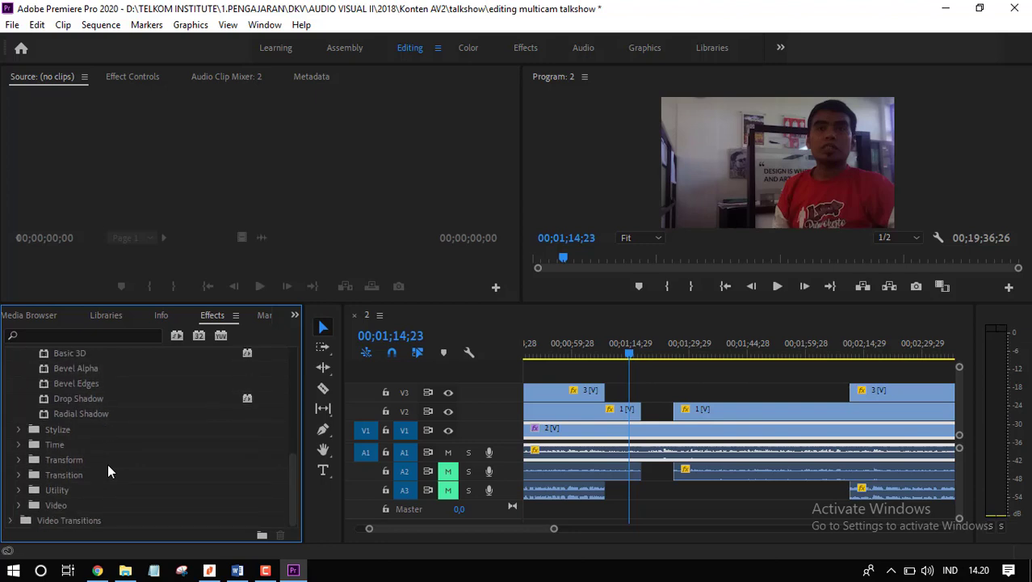
pyautogui.click(20, 505)
pyautogui.scroll(-1, 151, 489)
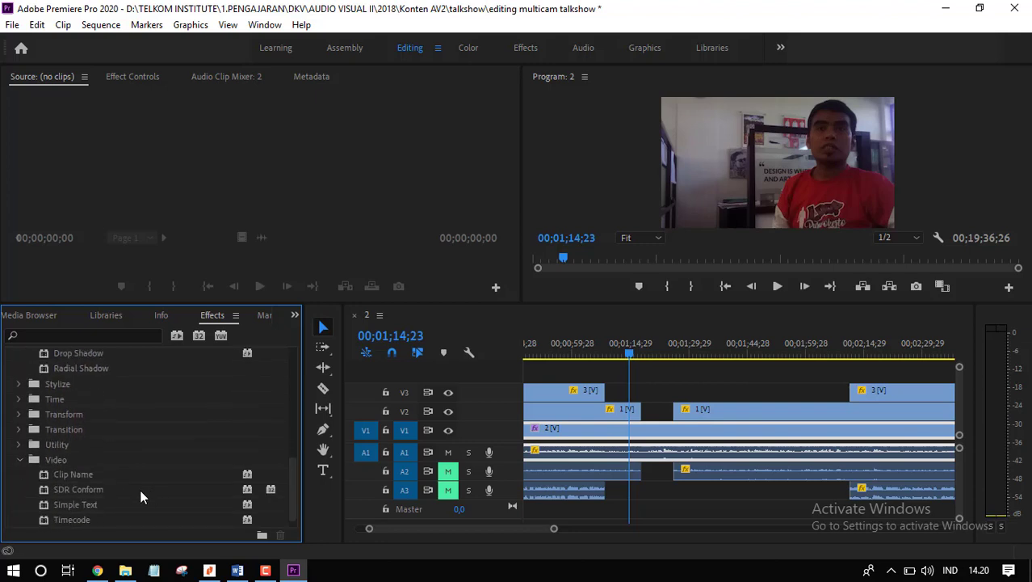
pyautogui.click(20, 459)
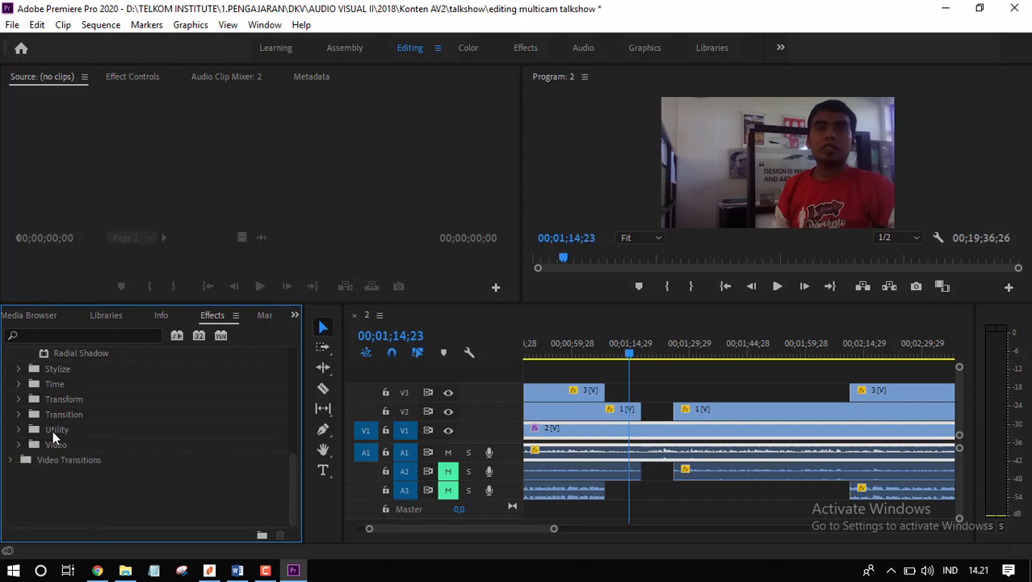
pyautogui.click(18, 399)
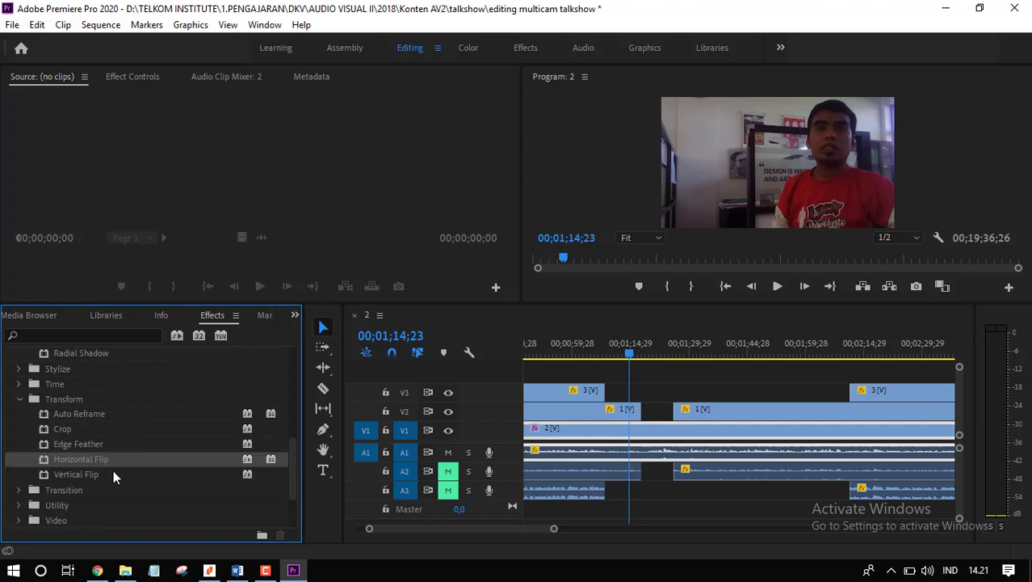
# Step: Compare the camera 1 shot at about 1:14 with the flipped camera 2 shot at about 1:21
pyautogui.moveTo(68, 467); pyautogui.dragTo(660, 431)
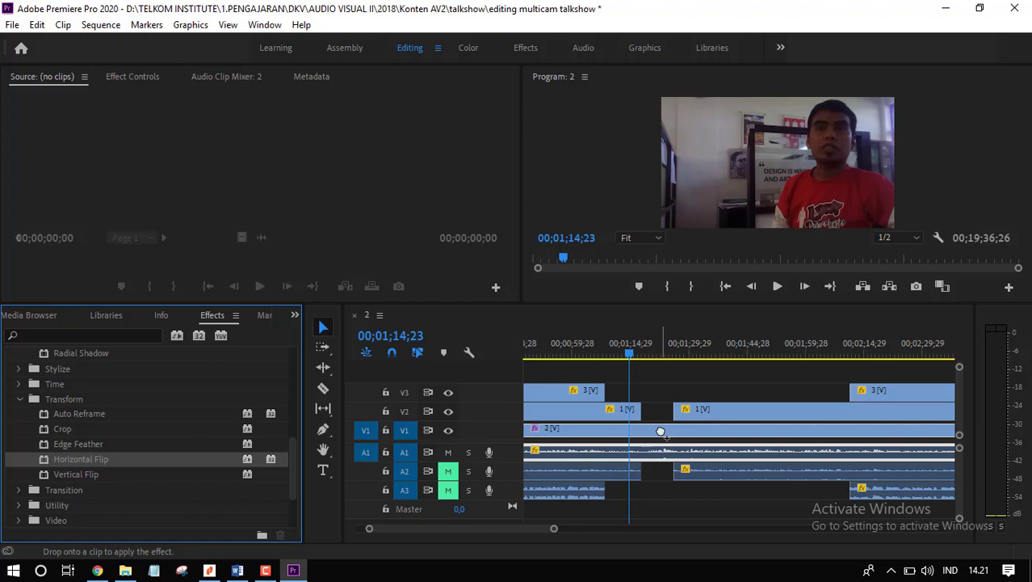
pyautogui.moveTo(661, 431); pyautogui.dragTo(660, 431)
pyautogui.click(897, 161)
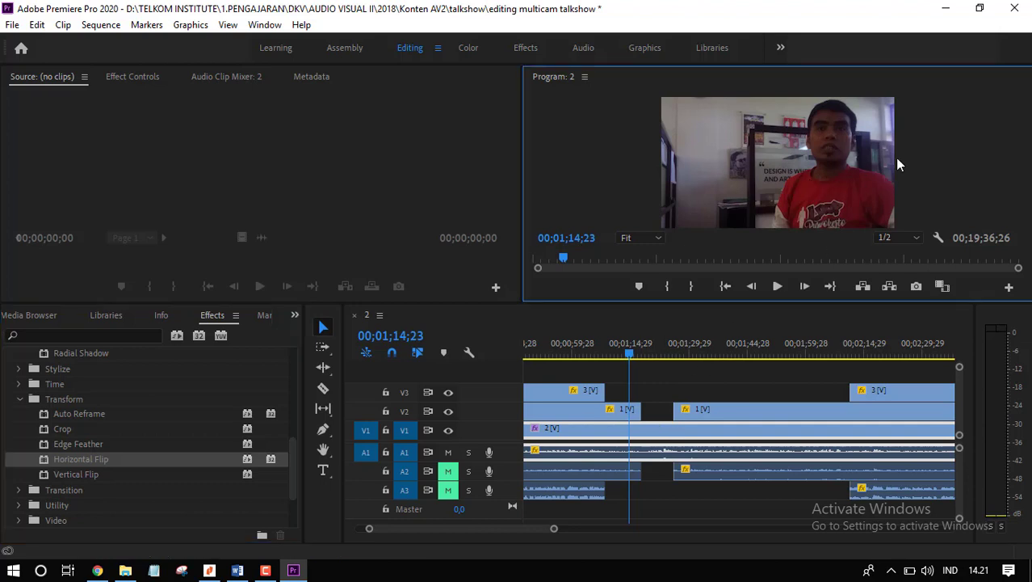
pyautogui.moveTo(613, 353); pyautogui.dragTo(627, 353)
pyautogui.click(832, 153)
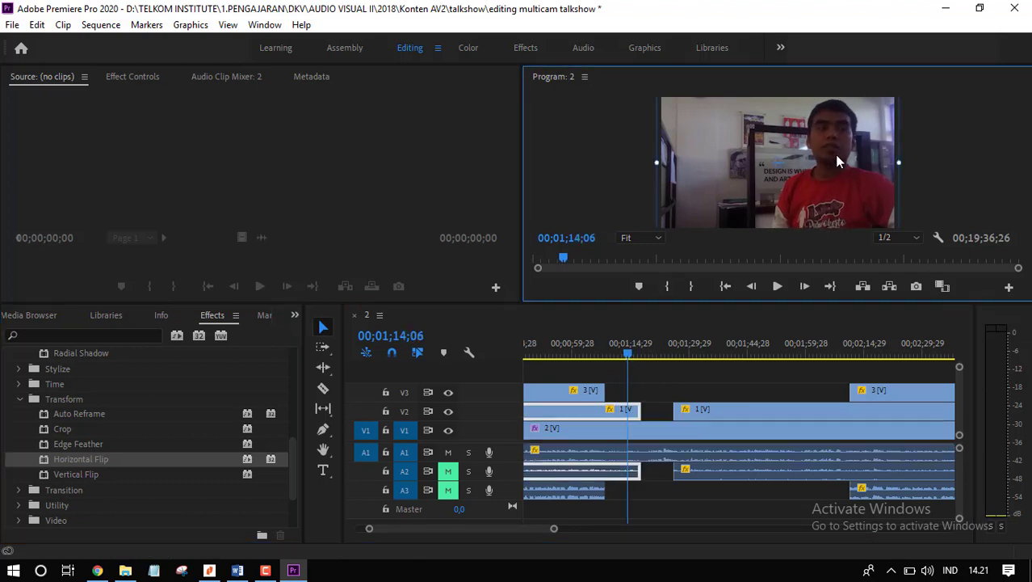
pyautogui.moveTo(637, 353)
pyautogui.mouseDown()
pyautogui.moveTo(658, 364)
pyautogui.moveTo(632, 365)
pyautogui.moveTo(654, 359)
pyautogui.mouseUp()
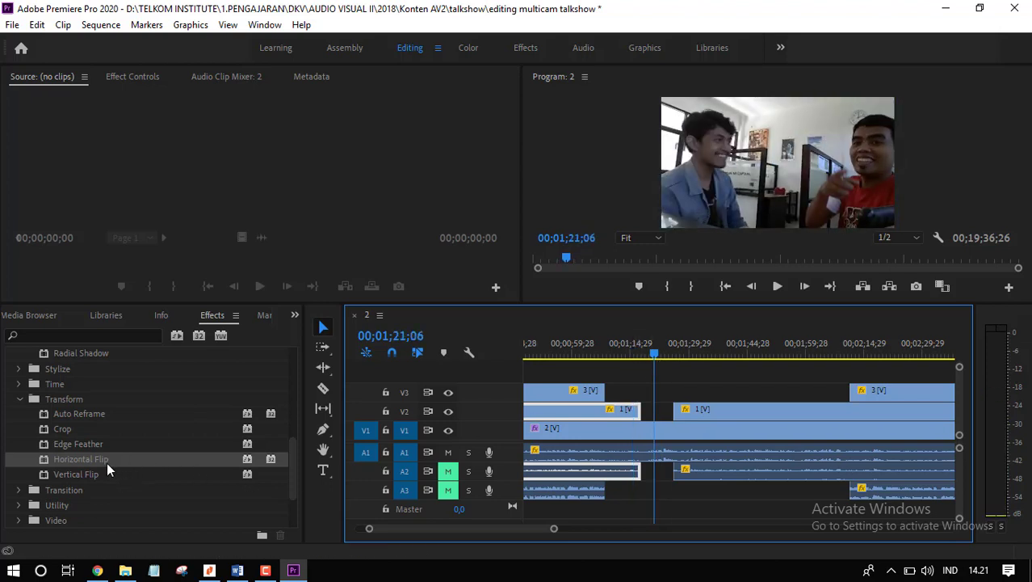
# Step: Undo the horizontal flip on clip 2 on V1, reapply Horizontal Flip, and compare it with the camera 1 shot
pyautogui.moveTo(106, 468); pyautogui.dragTo(631, 432)
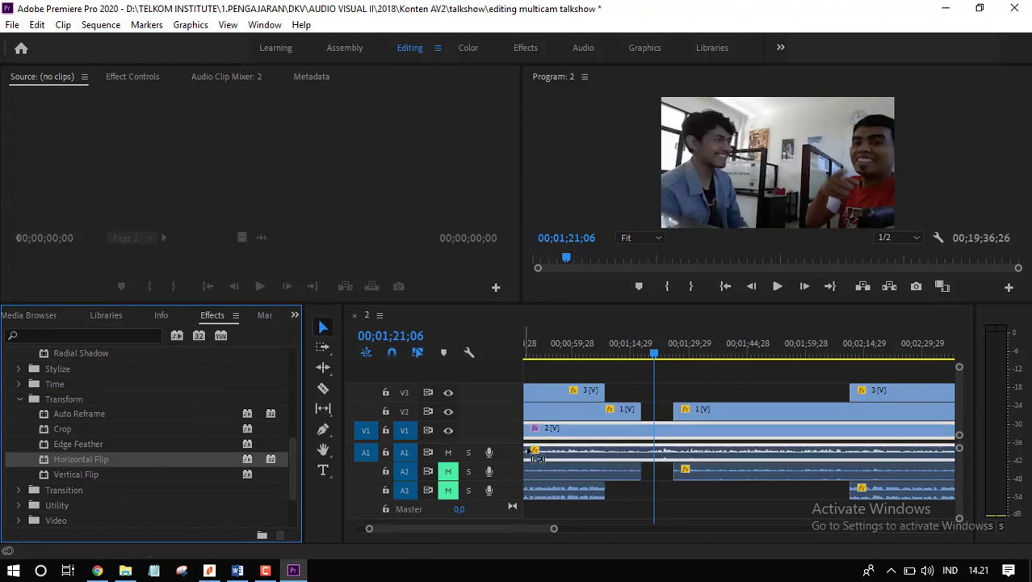
pyautogui.moveTo(656, 360)
pyautogui.mouseDown()
pyautogui.moveTo(634, 364)
pyautogui.moveTo(647, 362)
pyautogui.mouseUp()
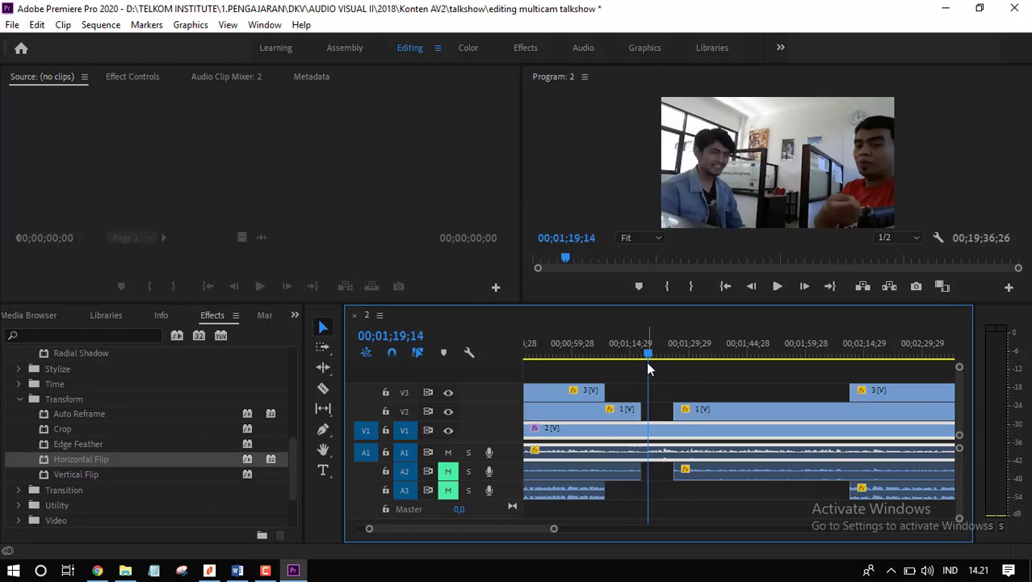
pyautogui.hotkey('ctrl', 'z')
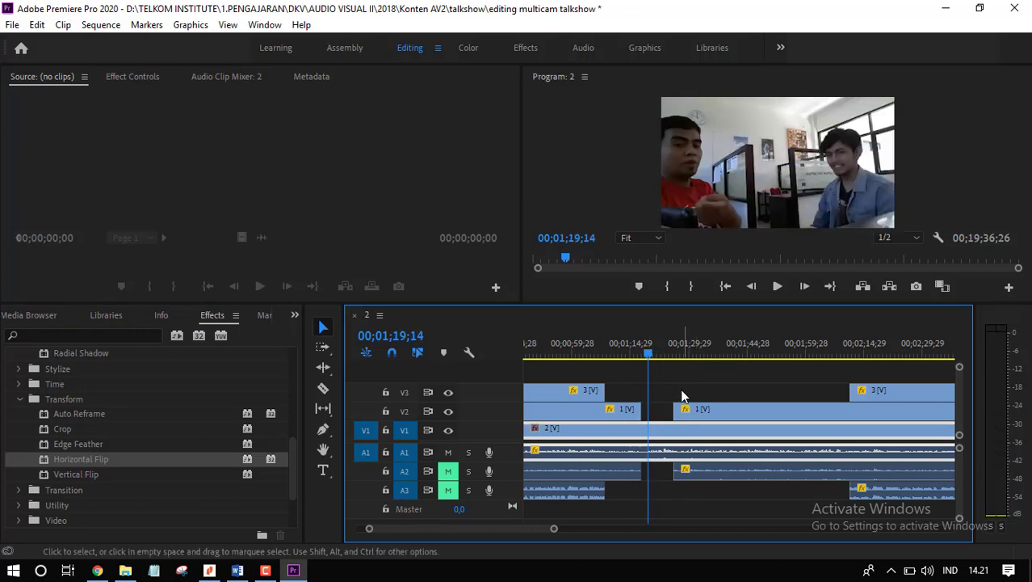
pyautogui.moveTo(114, 458); pyautogui.dragTo(664, 422)
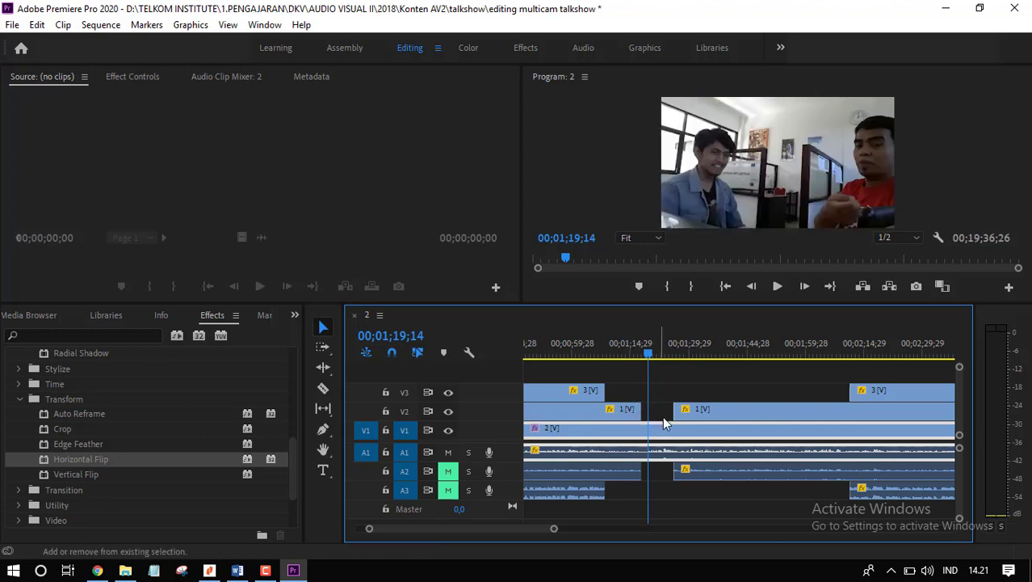
pyautogui.click(638, 349)
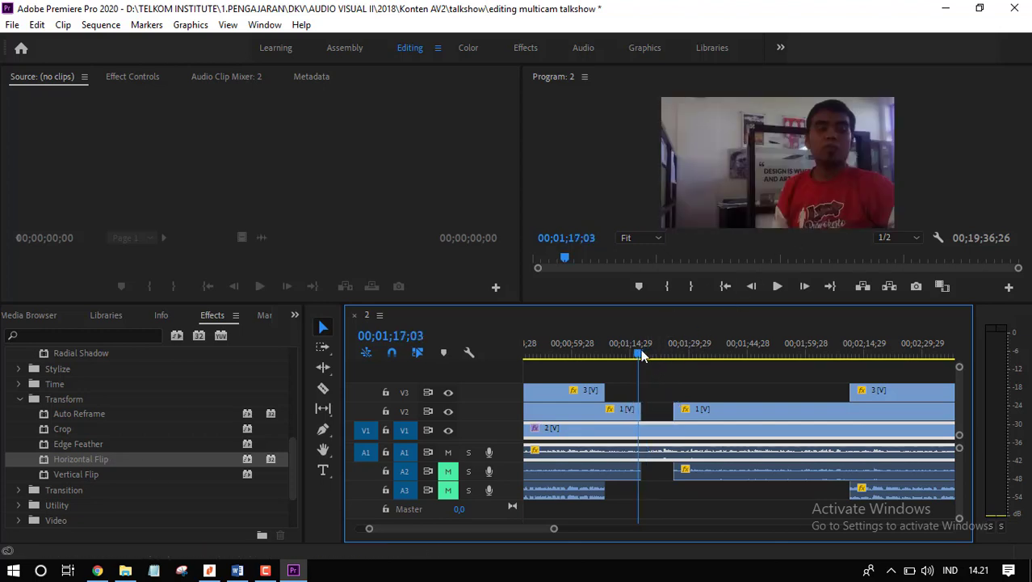
pyautogui.click(657, 352)
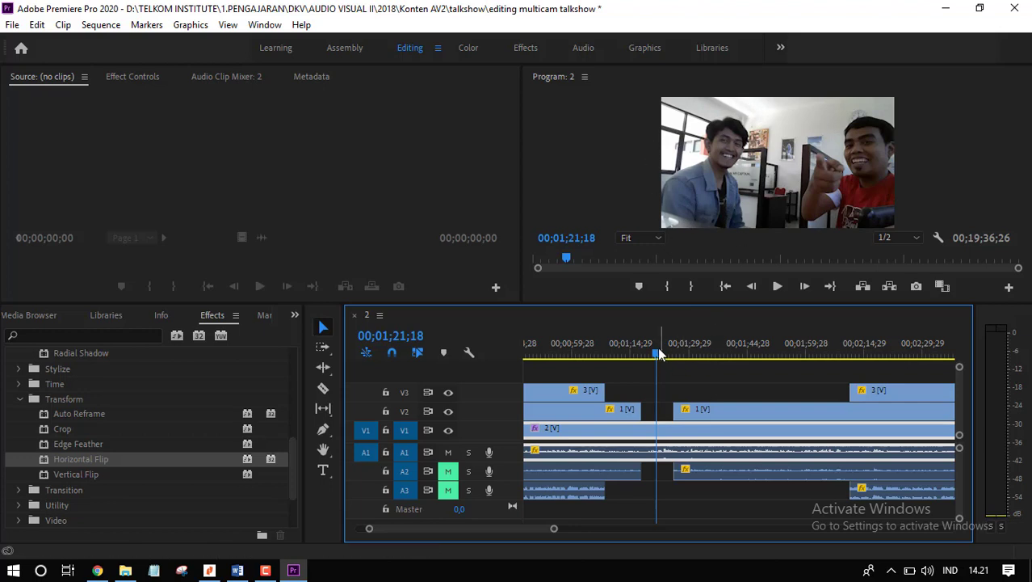
# Step: Review the camera switches by scrubbing between about 1:10 and 2:04 at several timeline scales
pyautogui.moveTo(661, 353); pyautogui.dragTo(613, 352)
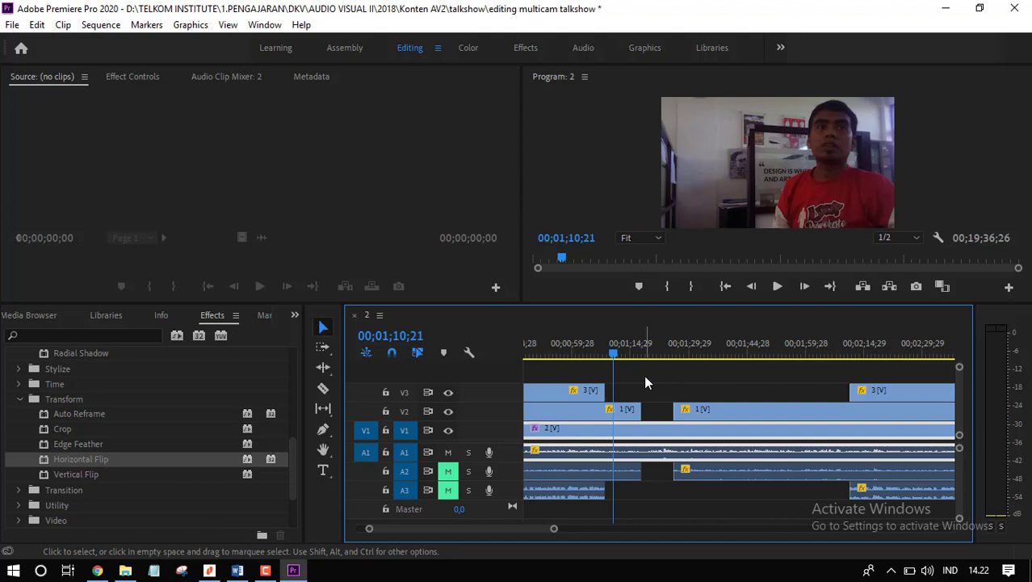
pyautogui.moveTo(638, 343)
pyautogui.mouseDown()
pyautogui.moveTo(652, 343)
pyautogui.moveTo(625, 332)
pyautogui.mouseUp()
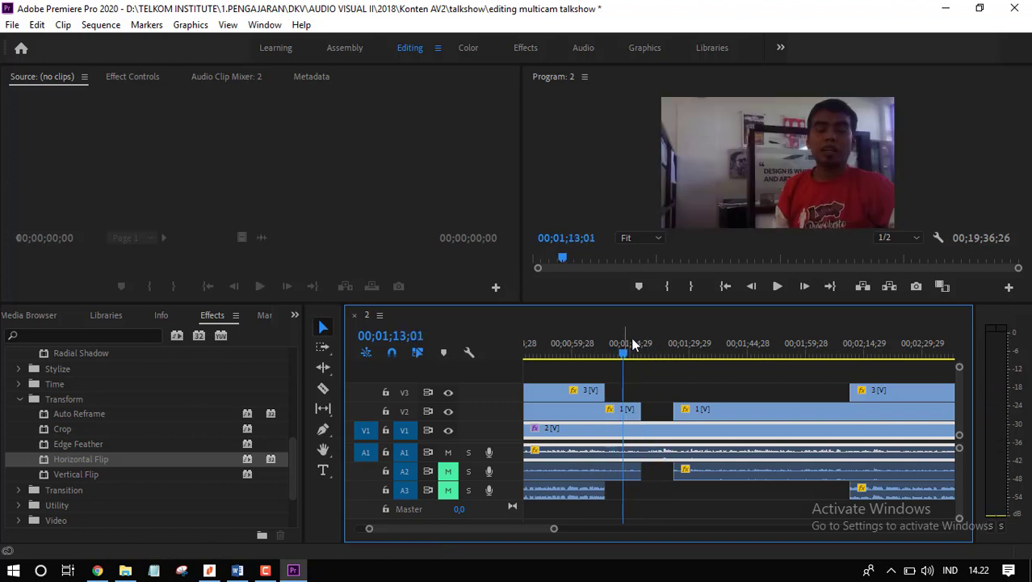
pyautogui.press('-')
pyautogui.press('=')
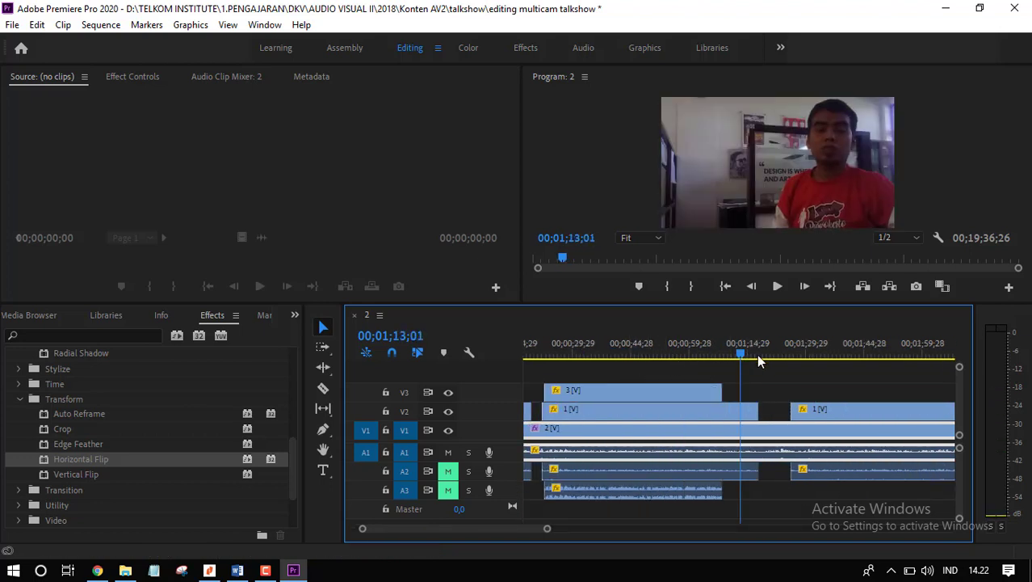
pyautogui.press('-')
pyautogui.press('-')
pyautogui.press('-')
pyautogui.moveTo(576, 352); pyautogui.dragTo(587, 354)
pyautogui.press('=')
pyautogui.press('=')
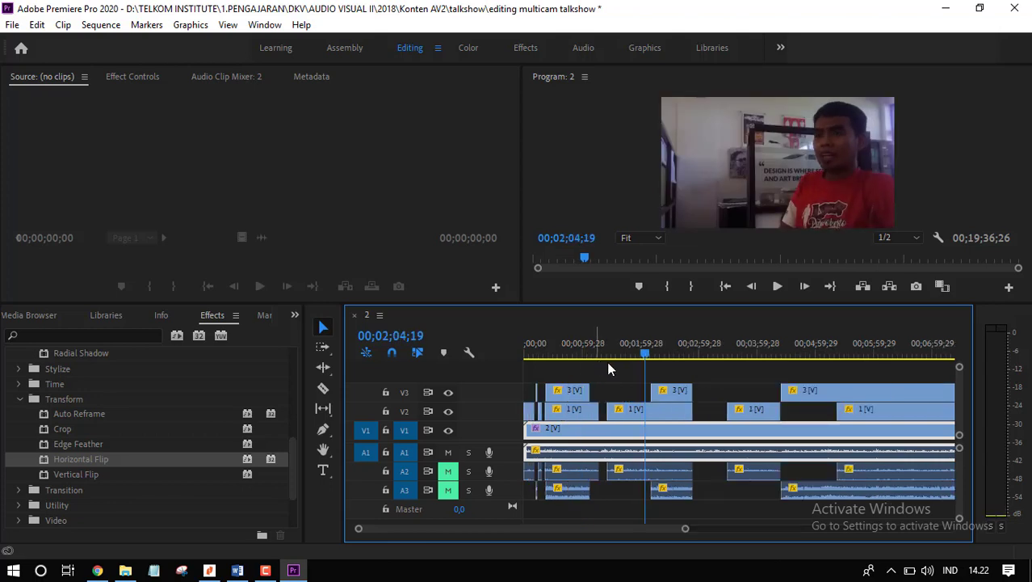
# Step: Compare the flipped camera 2 shot around 1:22 with the following camera 1 shot, and view the whole sequence
pyautogui.moveTo(745, 358); pyautogui.dragTo(663, 357)
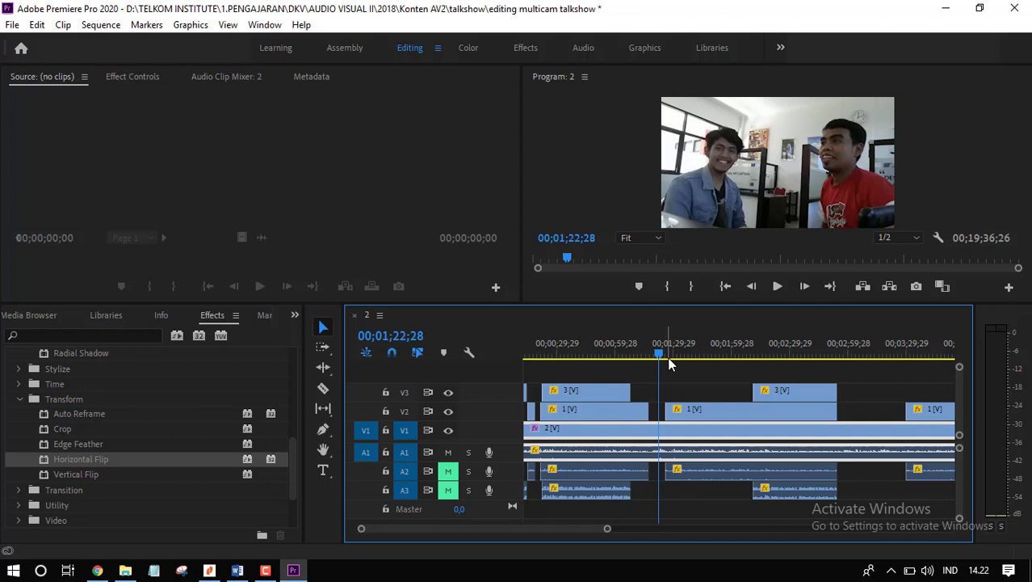
pyautogui.moveTo(667, 356); pyautogui.dragTo(685, 352)
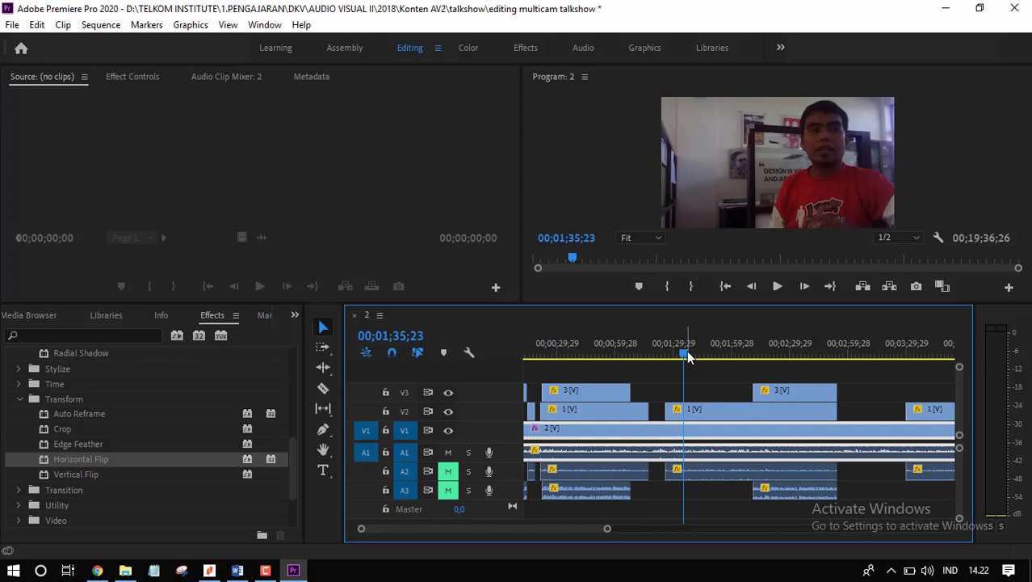
pyautogui.moveTo(687, 356); pyautogui.dragTo(659, 356)
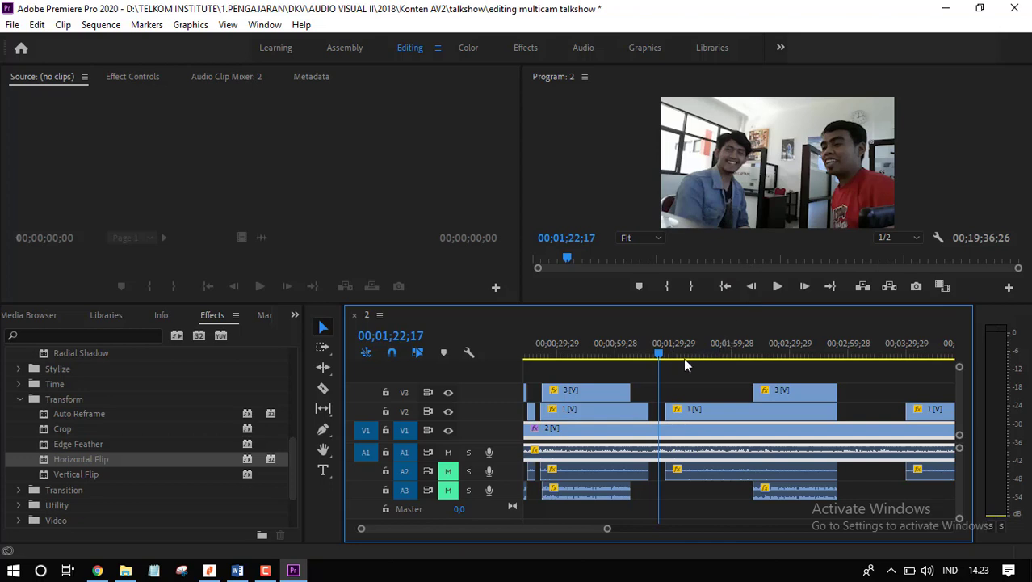
pyautogui.moveTo(660, 356); pyautogui.dragTo(658, 356)
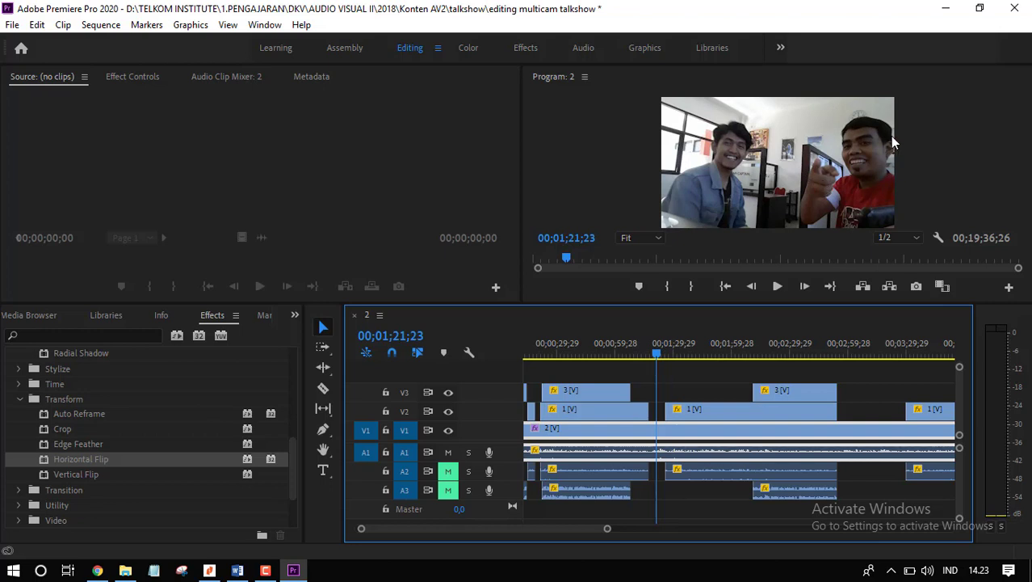
pyautogui.moveTo(662, 357); pyautogui.dragTo(675, 355)
pyautogui.press('-')
pyautogui.press('-')
pyautogui.press('-')
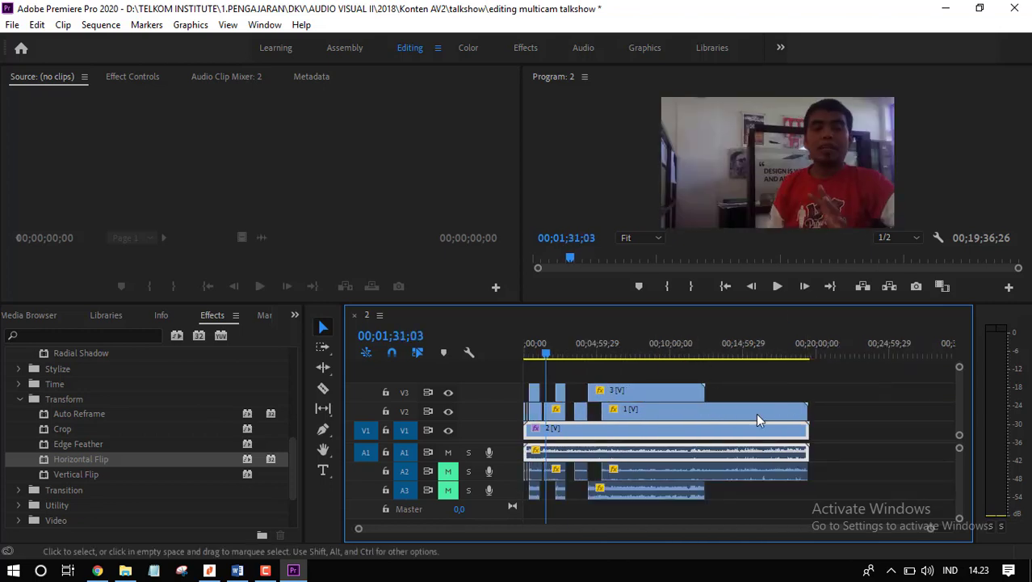
# Step: Select every clip on all video and audio tracks and shift them together about 54 seconds later from the sequence start
pyautogui.press('Home')
pyautogui.press('=')
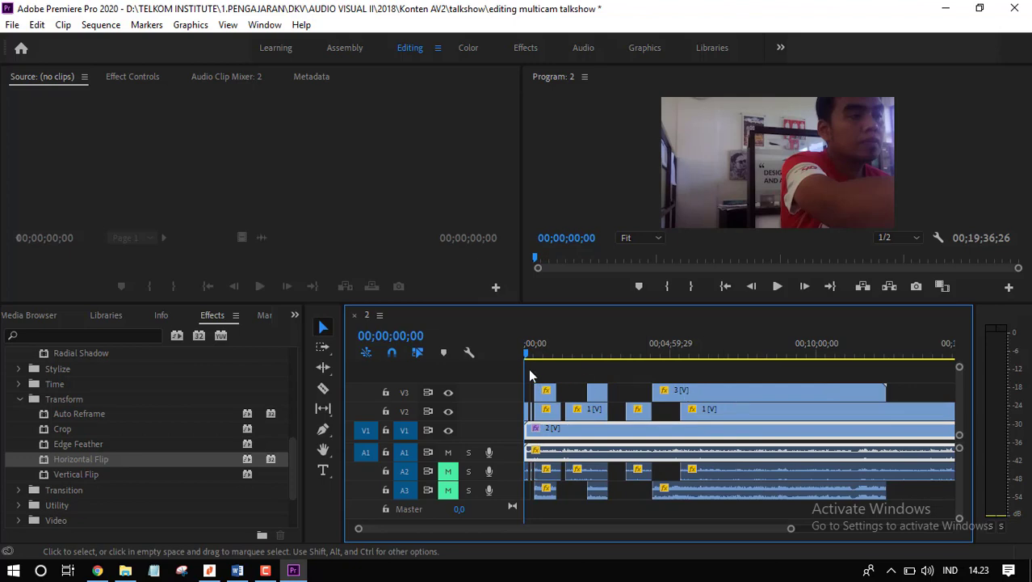
pyautogui.moveTo(527, 355); pyautogui.dragTo(505, 355)
pyautogui.press('=')
pyautogui.press('=')
pyautogui.press('=')
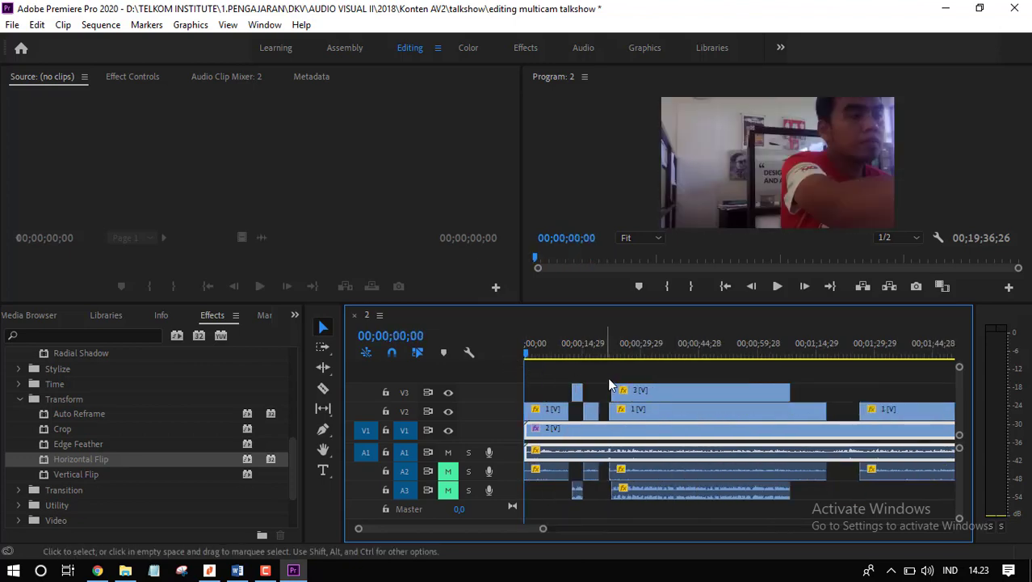
pyautogui.press('-')
pyautogui.press('-')
pyautogui.hscroll(5, 532, 365)
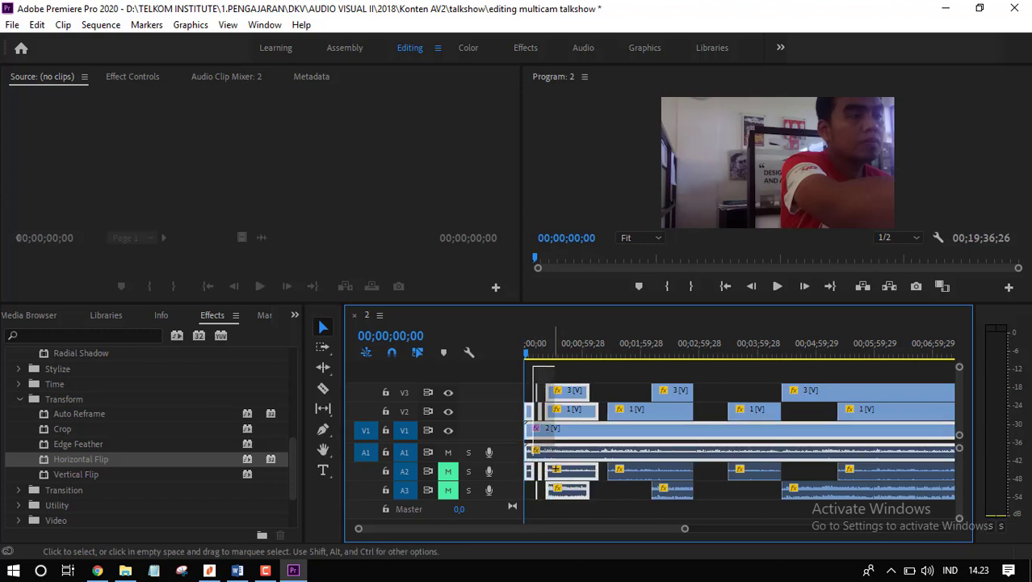
pyautogui.hscroll(15, 969, 505)
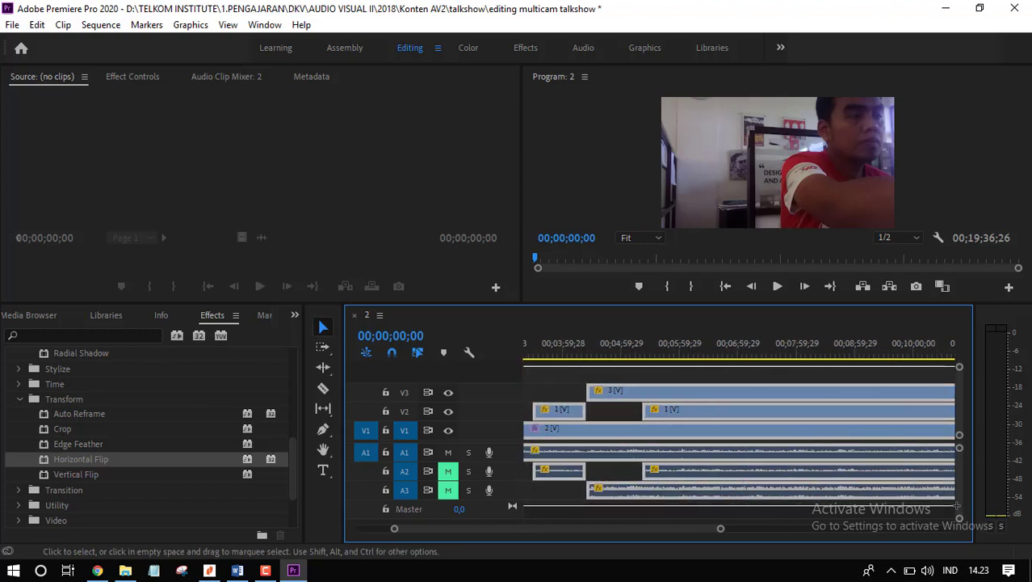
pyautogui.hscroll(6, 953, 507)
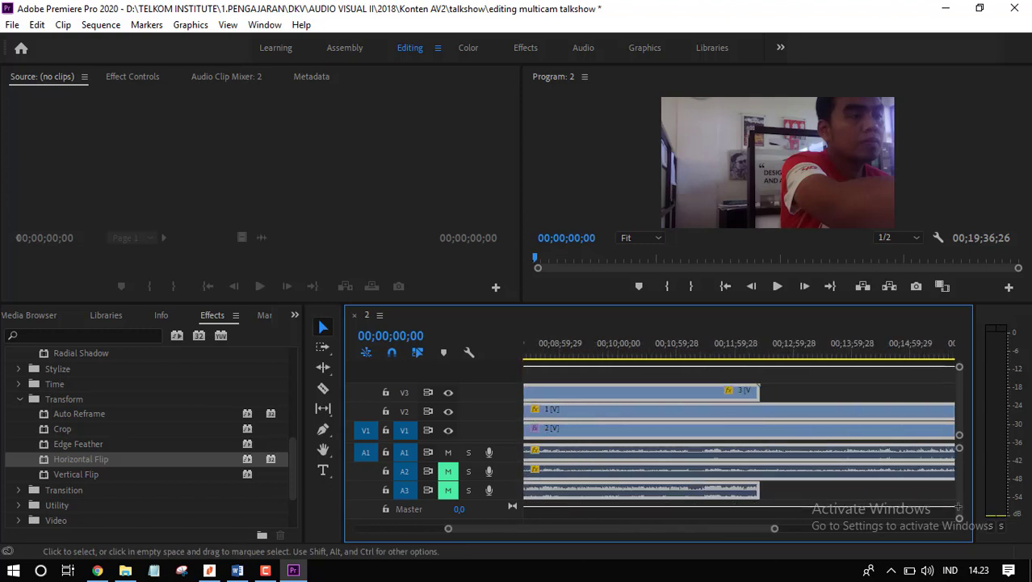
pyautogui.press('-')
pyautogui.press('-')
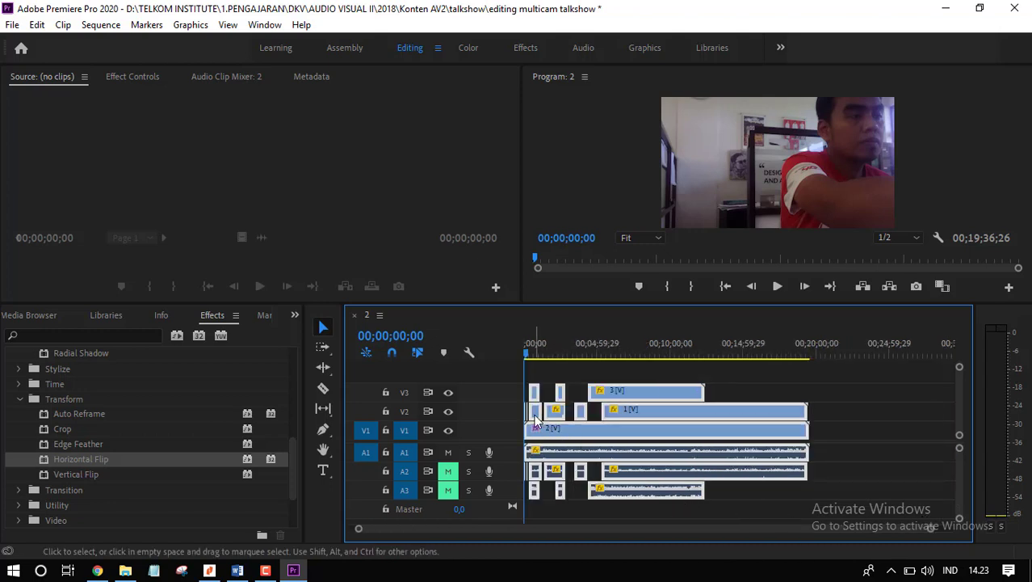
pyautogui.moveTo(542, 421); pyautogui.dragTo(571, 423)
# Step: Inspect the empty gap ahead of the shifted clips by scrubbing from the sequence start to about 0:45
pyautogui.press('=')
pyautogui.press('=')
pyautogui.press('=')
pyautogui.press('=')
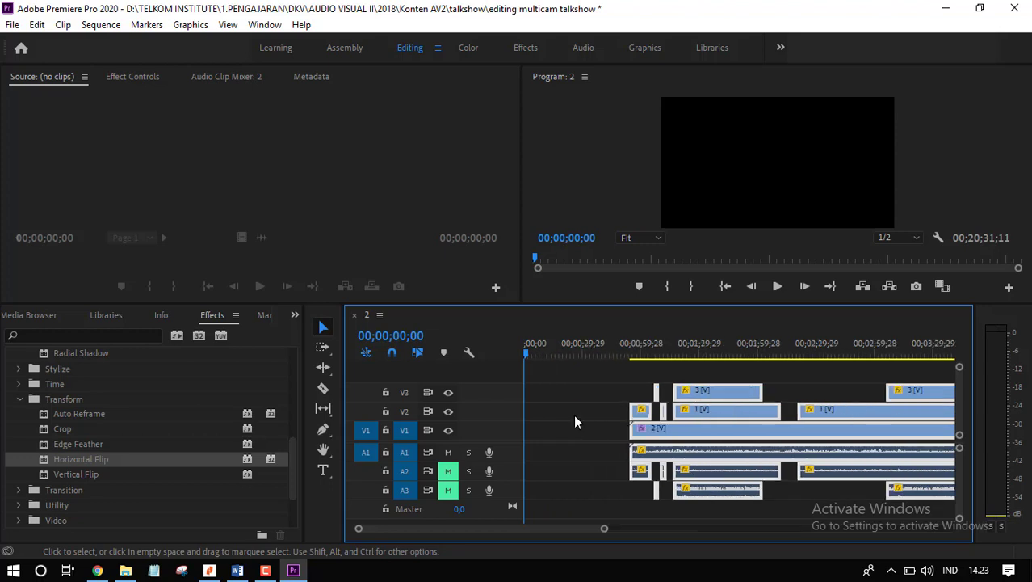
pyautogui.moveTo(528, 352); pyautogui.dragTo(559, 354)
pyautogui.click(578, 422)
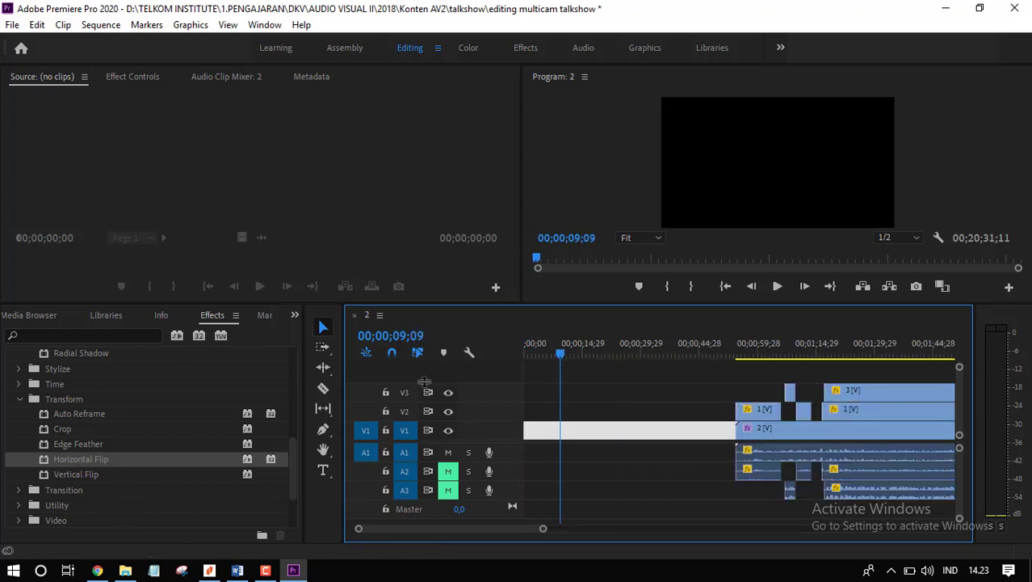
pyautogui.moveTo(563, 353); pyautogui.dragTo(703, 343)
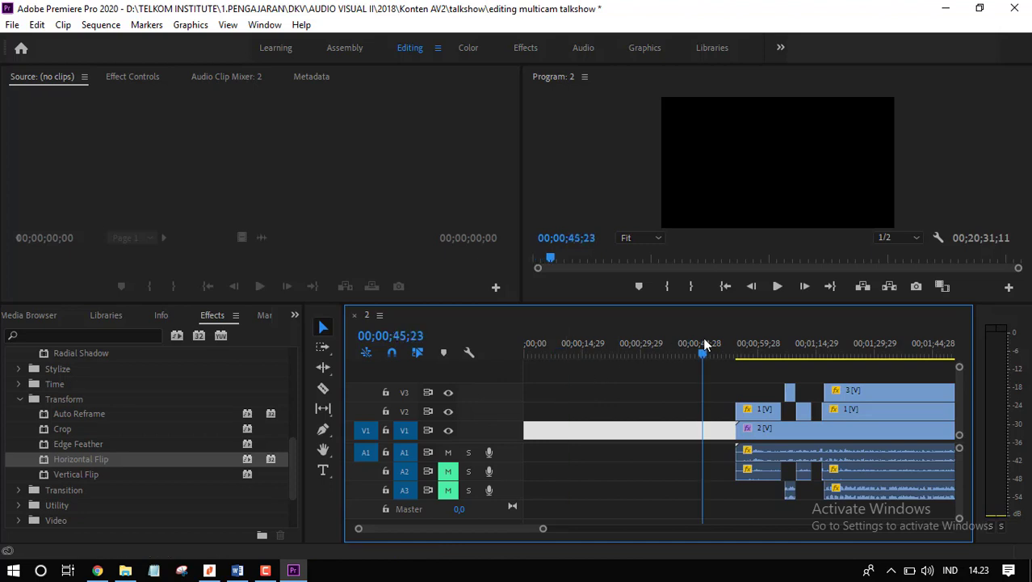
# Step: Trim the ends of the last camera 1 clip on V2 and the camera 2 clip on V1 to the camera 3 clip's end
pyautogui.press('-')
pyautogui.press('-')
pyautogui.press('-')
pyautogui.moveTo(541, 349); pyautogui.dragTo(889, 334)
pyautogui.press('-')
pyautogui.moveTo(810, 410); pyautogui.dragTo(711, 416)
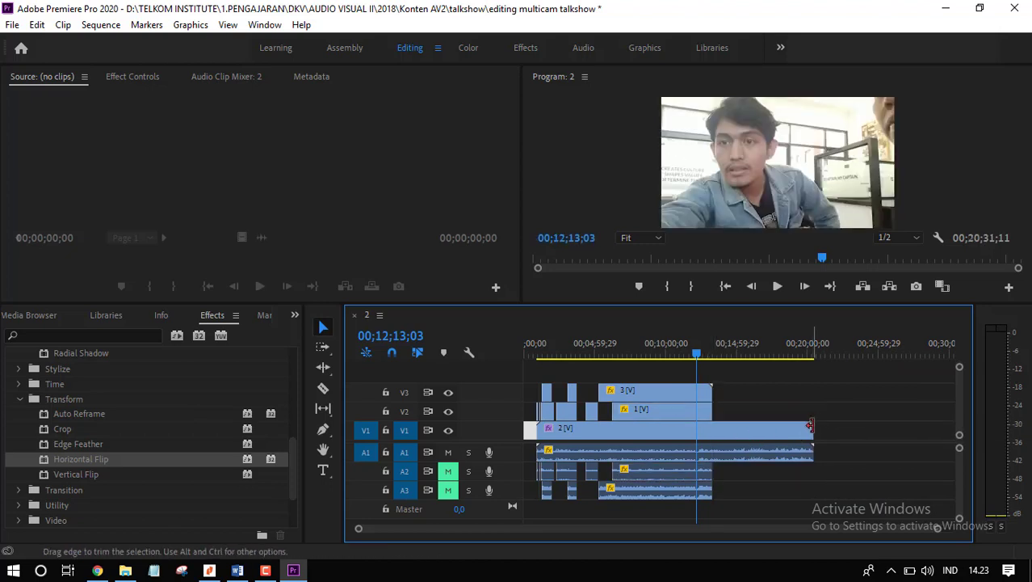
pyautogui.moveTo(811, 429); pyautogui.dragTo(711, 444)
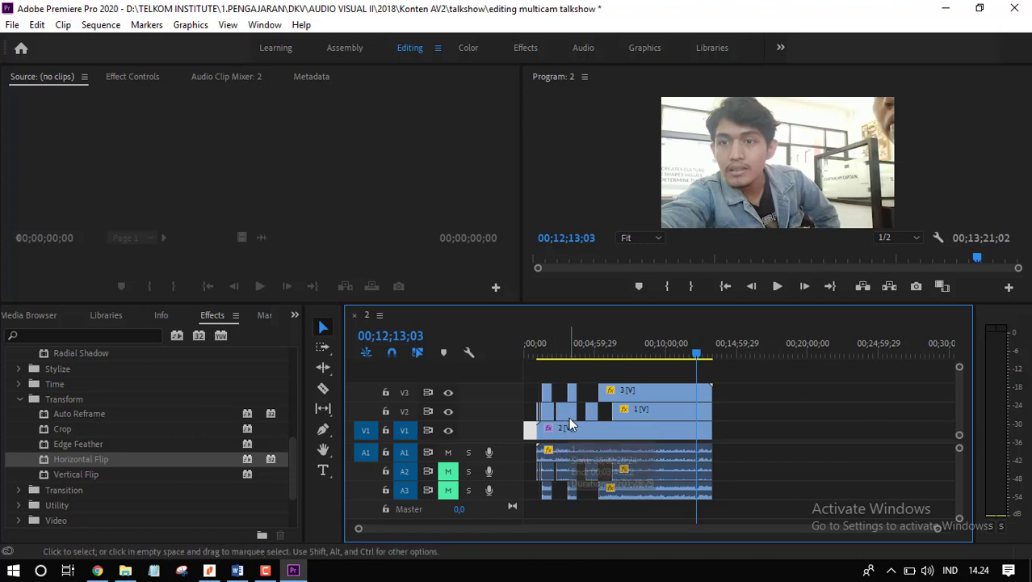
# Step: Unmute audio track A2 and mute audio track A1
pyautogui.click(448, 471)
pyautogui.click(449, 453)
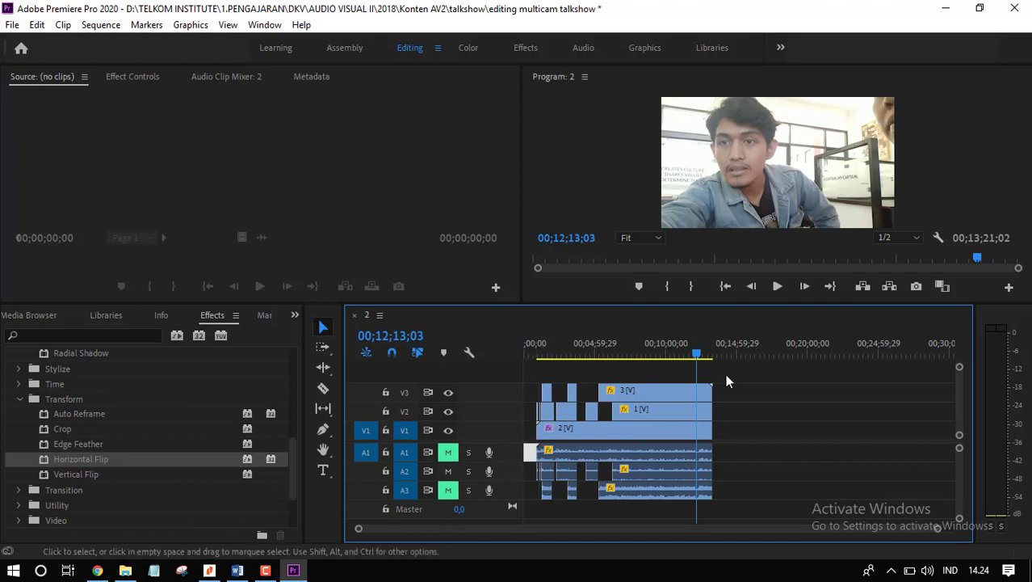
# Step: Browse the available formats in the media export settings, and close them without exporting
pyautogui.click(12, 25)
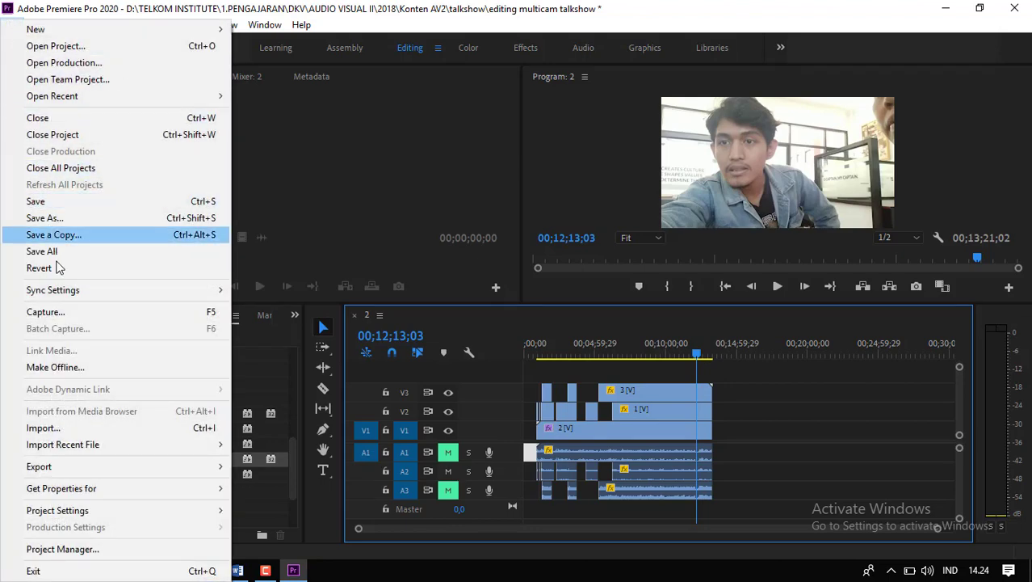
pyautogui.moveTo(90, 467)
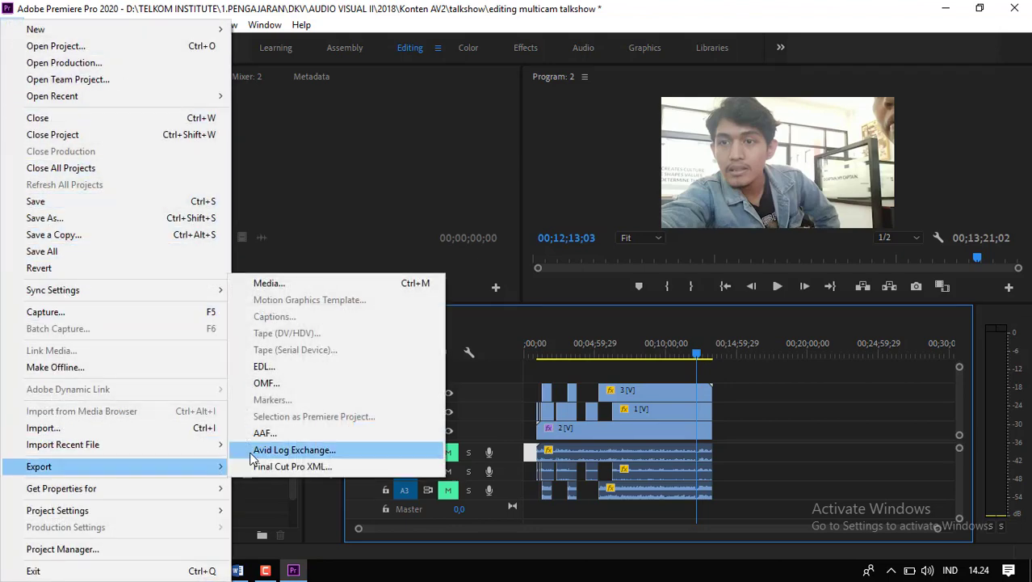
pyautogui.click(274, 283)
pyautogui.click(769, 92)
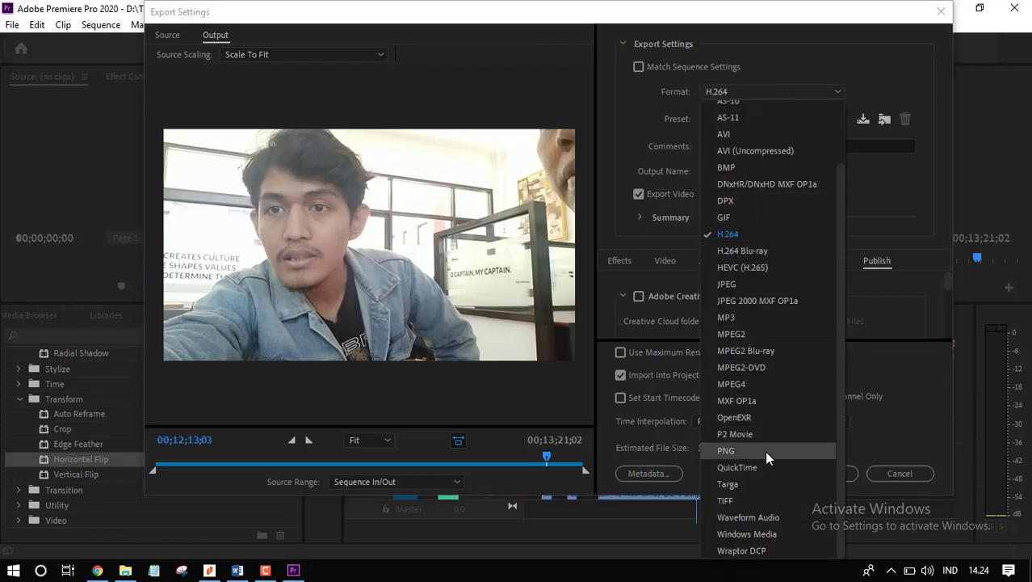
pyautogui.scroll(2, 765, 451)
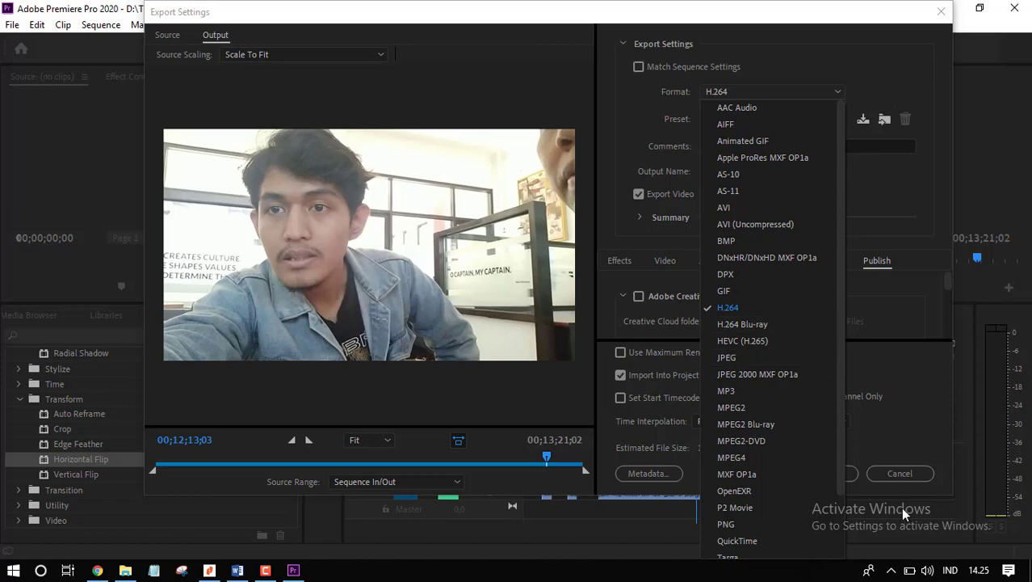
pyautogui.click(941, 12)
# Step: Review the stacked camera cuts between about 2:07 and 2:30, checking which camera 3 and camera 1 clips cover camera 2
pyautogui.moveTo(696, 355); pyautogui.dragTo(559, 354)
pyautogui.press('=')
pyautogui.press('=')
pyautogui.press('=')
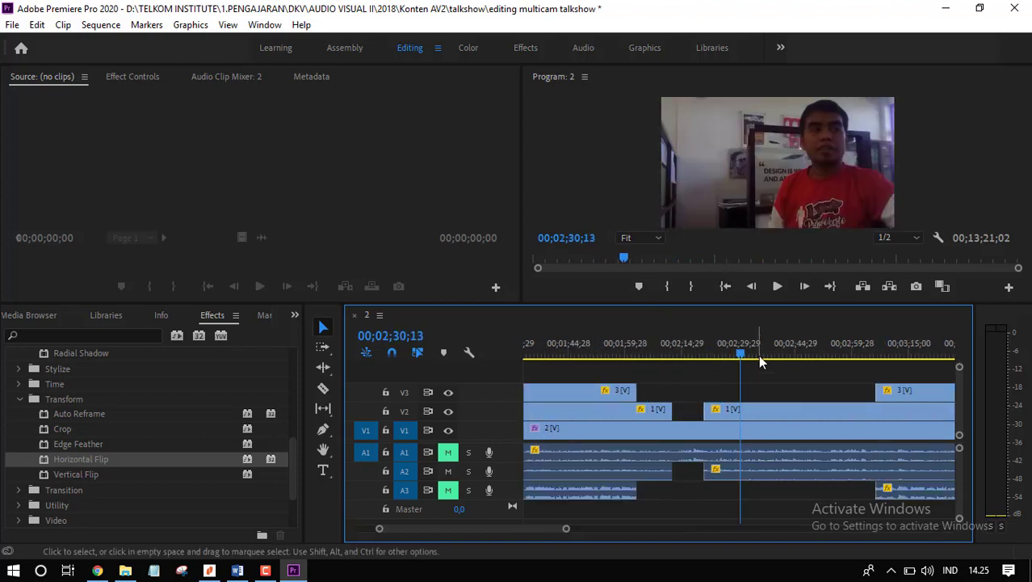
pyautogui.moveTo(740, 355); pyautogui.dragTo(653, 353)
pyautogui.click(621, 393)
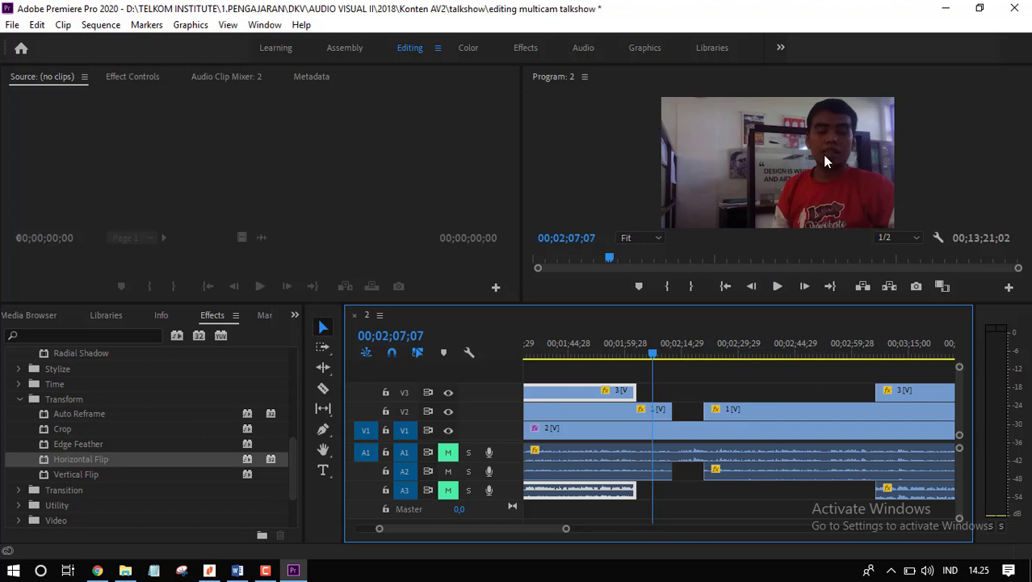
pyautogui.moveTo(639, 354)
pyautogui.mouseDown()
pyautogui.moveTo(665, 354)
pyautogui.moveTo(656, 354)
pyautogui.mouseUp()
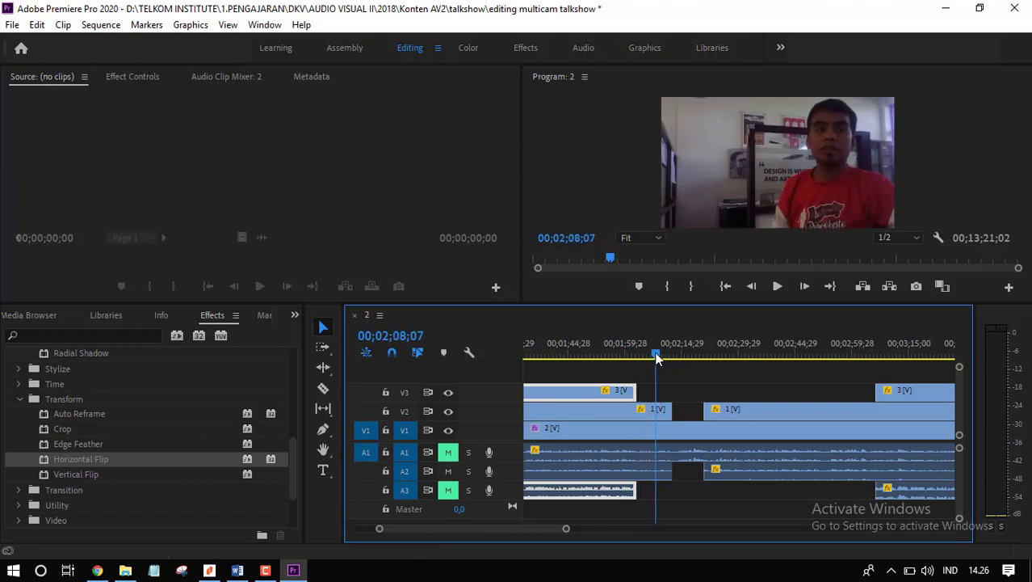
pyautogui.click(653, 411)
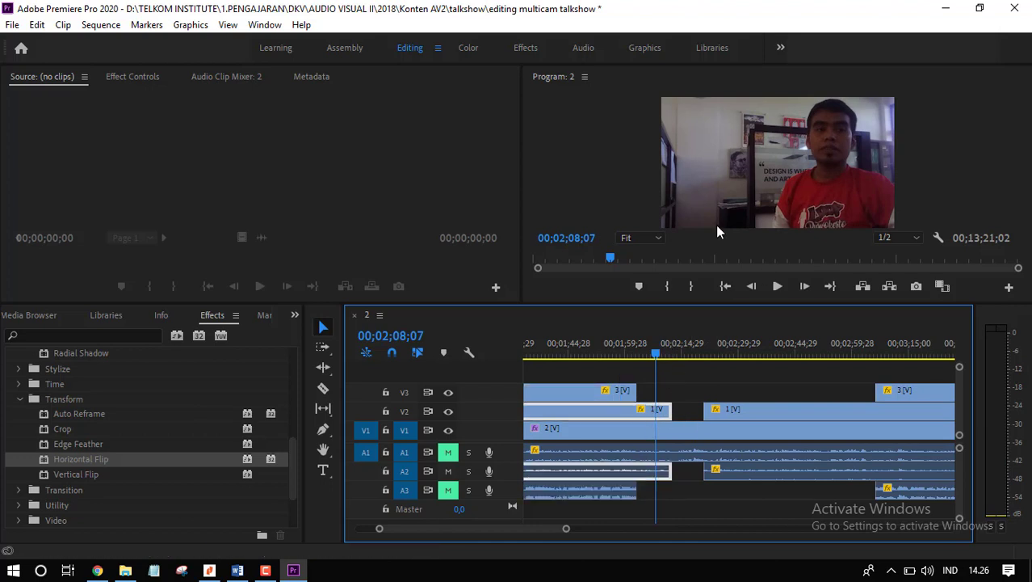
pyautogui.moveTo(732, 356)
pyautogui.mouseDown()
pyautogui.moveTo(721, 356)
pyautogui.moveTo(768, 357)
pyautogui.moveTo(734, 361)
pyautogui.mouseUp()
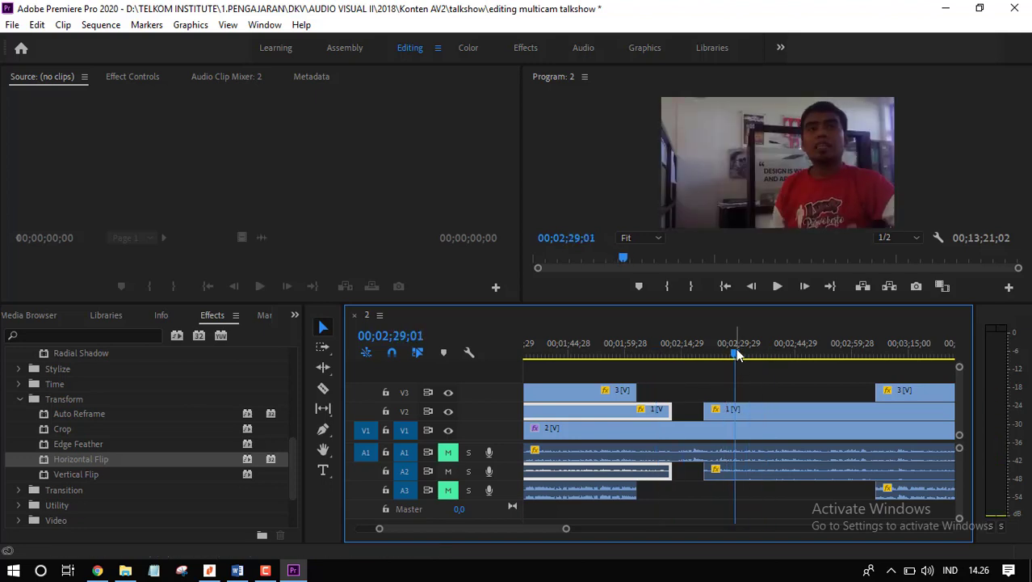
pyautogui.press('-')
pyautogui.press('-')
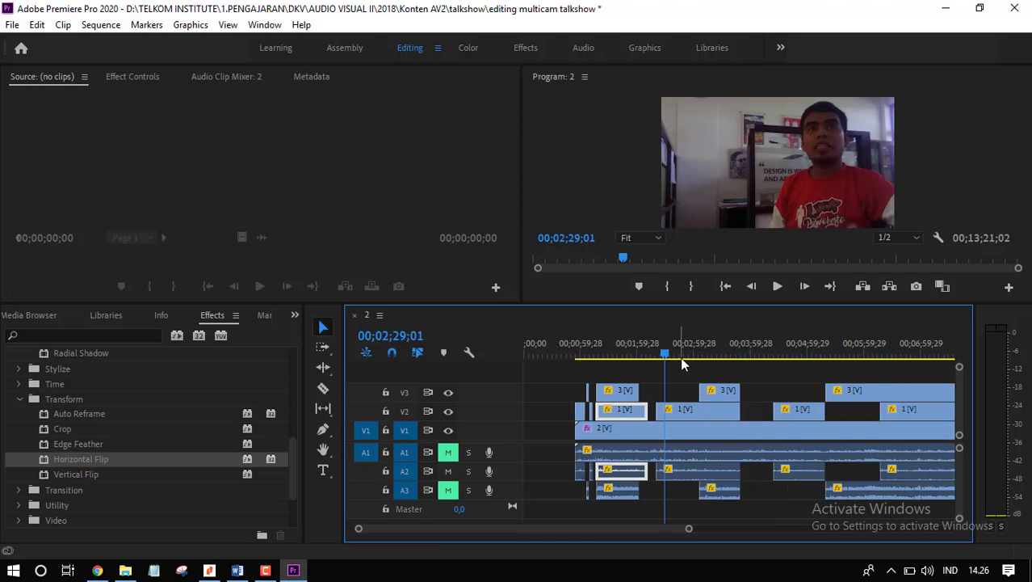
pyautogui.moveTo(663, 353); pyautogui.dragTo(714, 361)
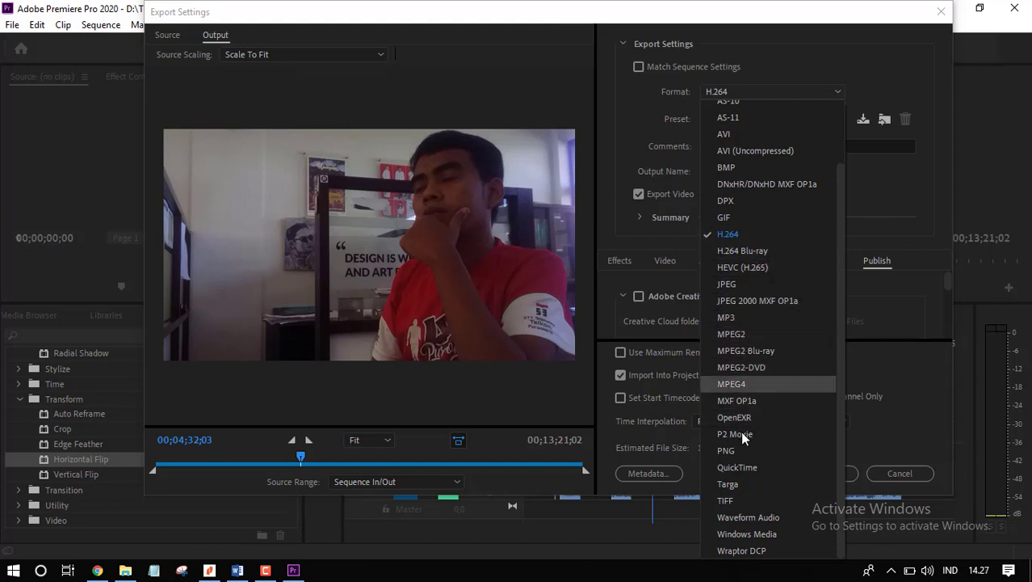
# Step: Try MPEG4, H.264 and MPEG2 as the export format in the export settings
pyautogui.click(750, 384)
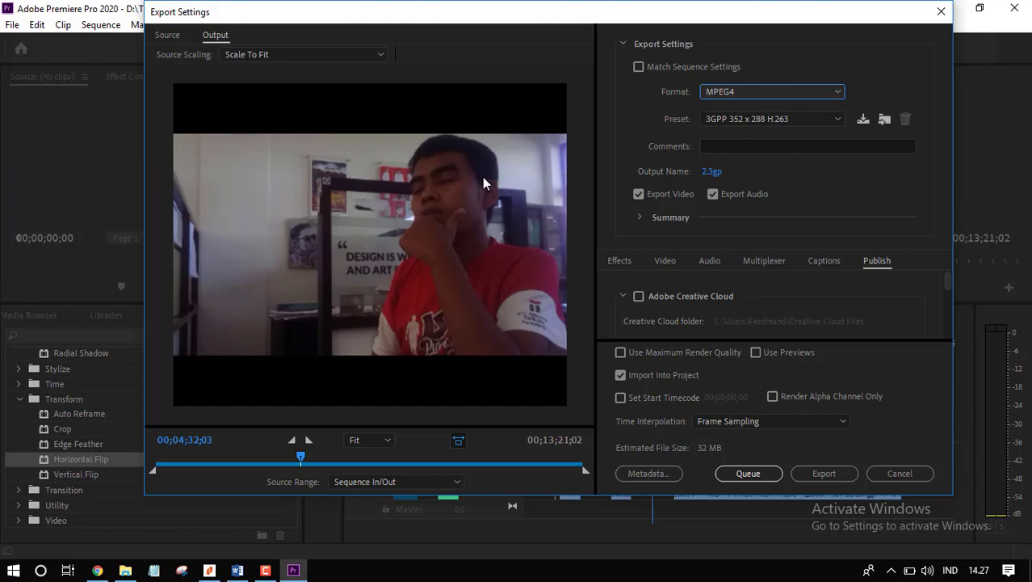
pyautogui.click(816, 96)
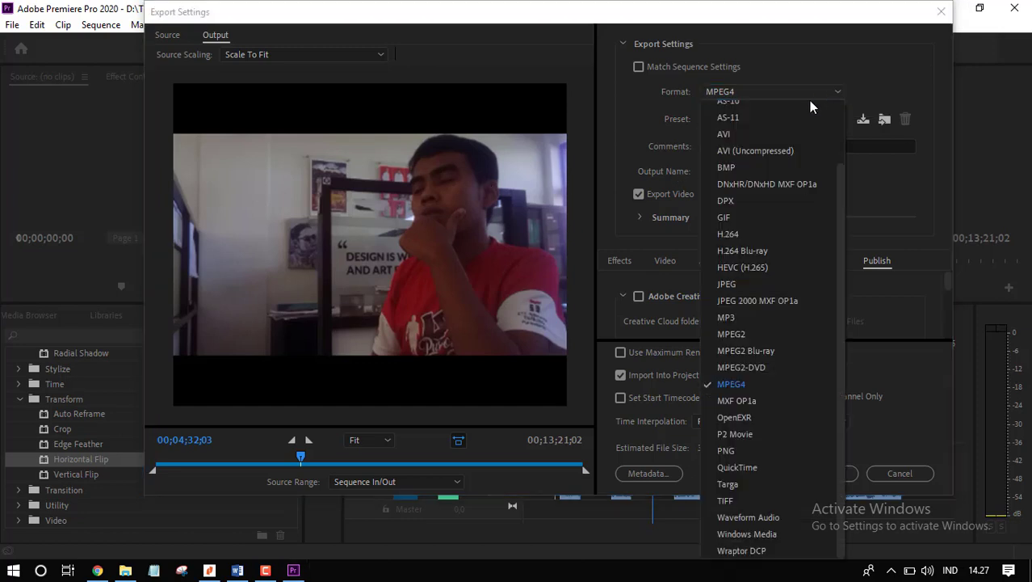
pyautogui.click(746, 233)
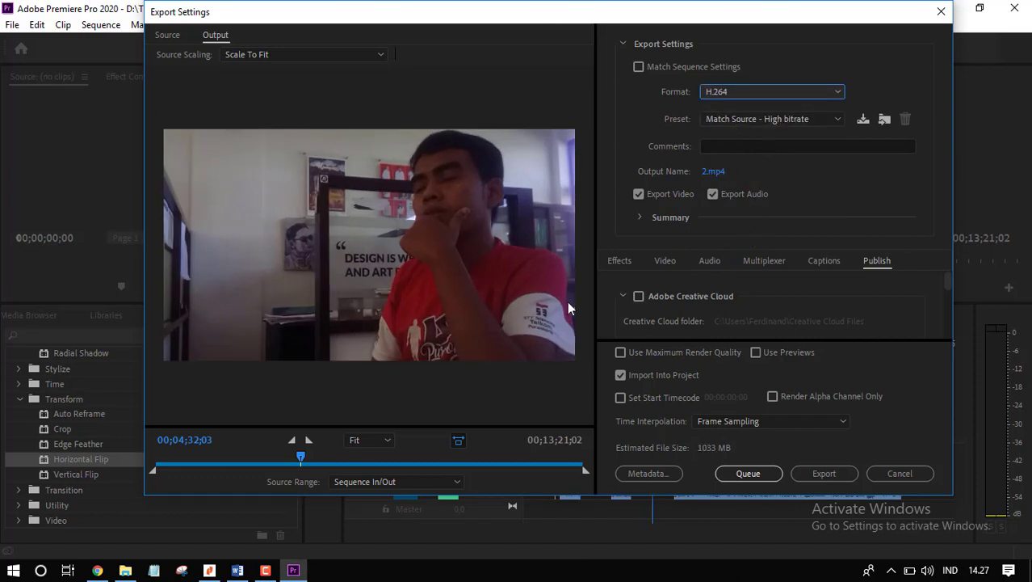
pyautogui.click(737, 340)
# Step: Export the sequence as 2.3gp in MPEG4 format with the 3GPP 352 x 288 H.263 preset
pyautogui.click(787, 95)
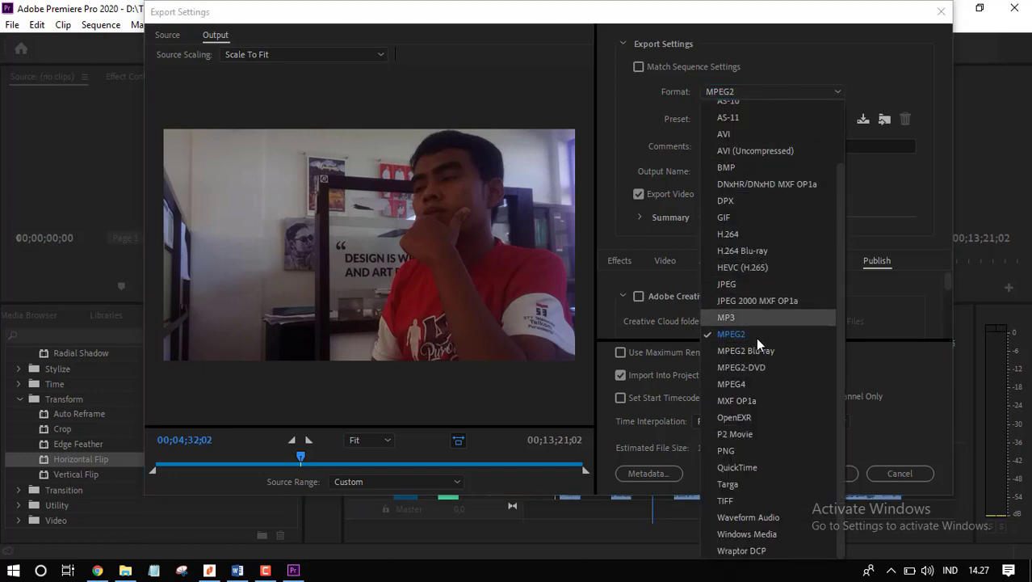
pyautogui.click(755, 387)
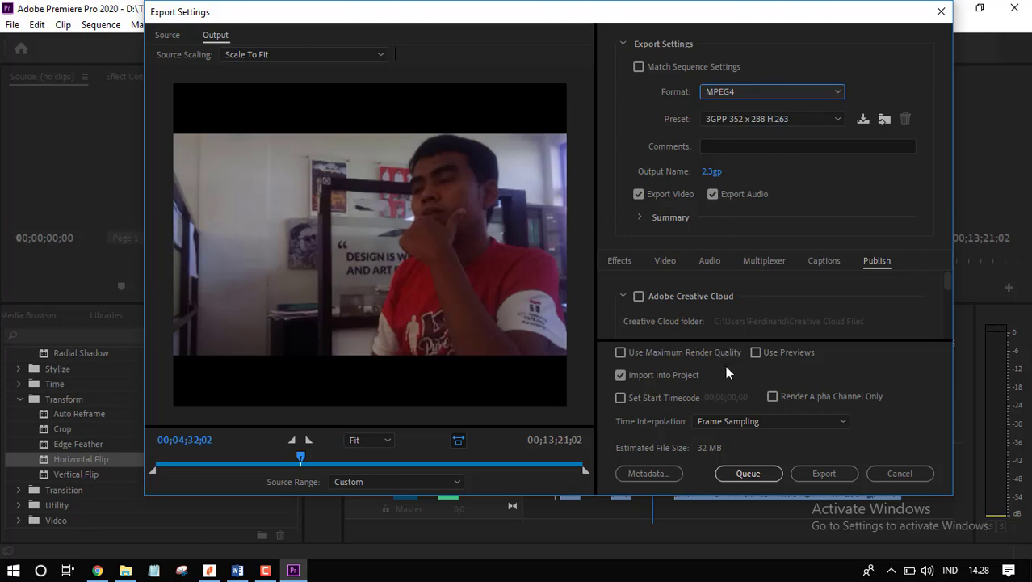
pyautogui.click(828, 475)
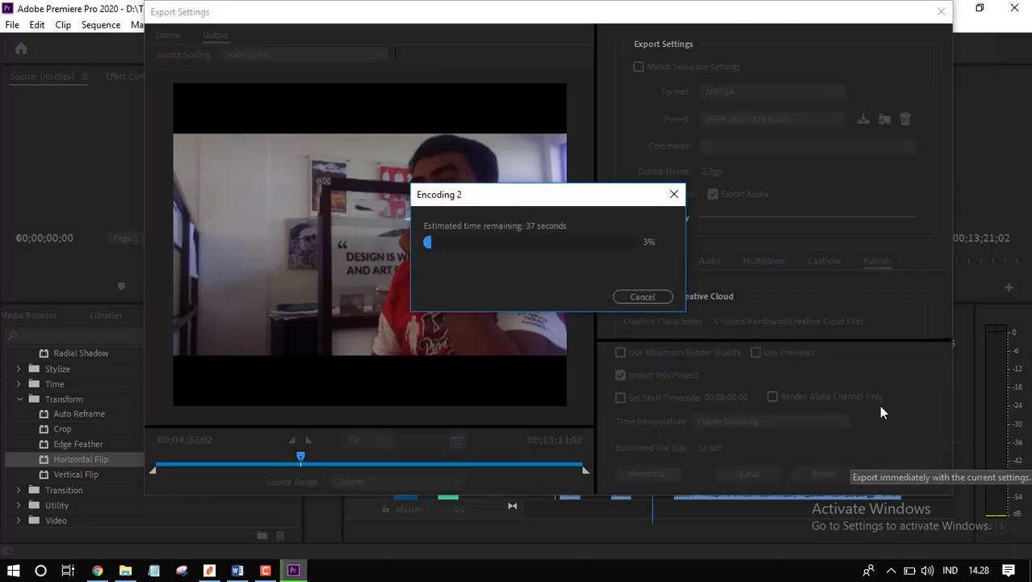